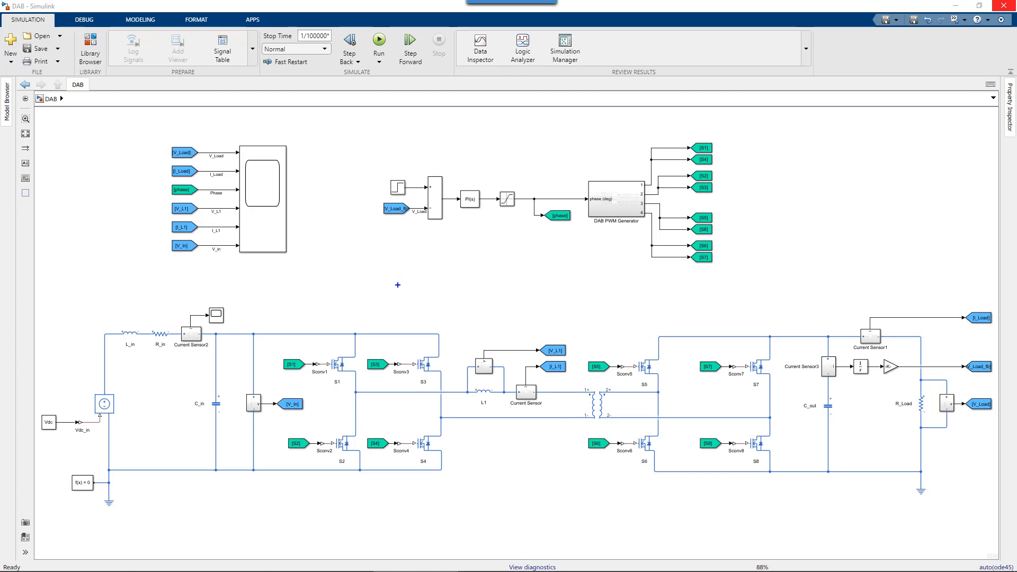
drag(313, 312, 458, 489)
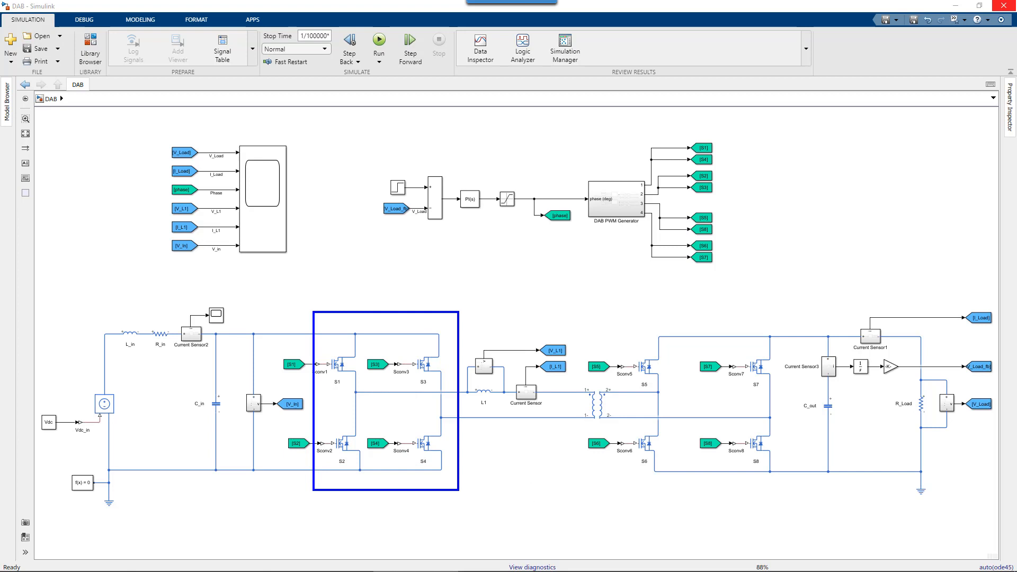
mouse_move(620, 309)
mouse_down()
mouse_move(626, 330)
mouse_move(798, 498)
mouse_up()
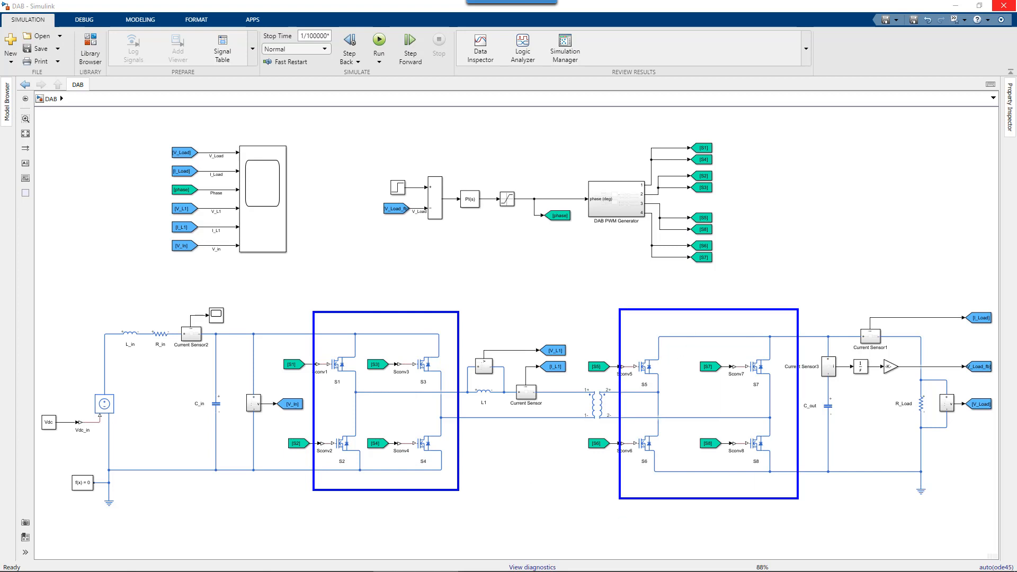
key(e)
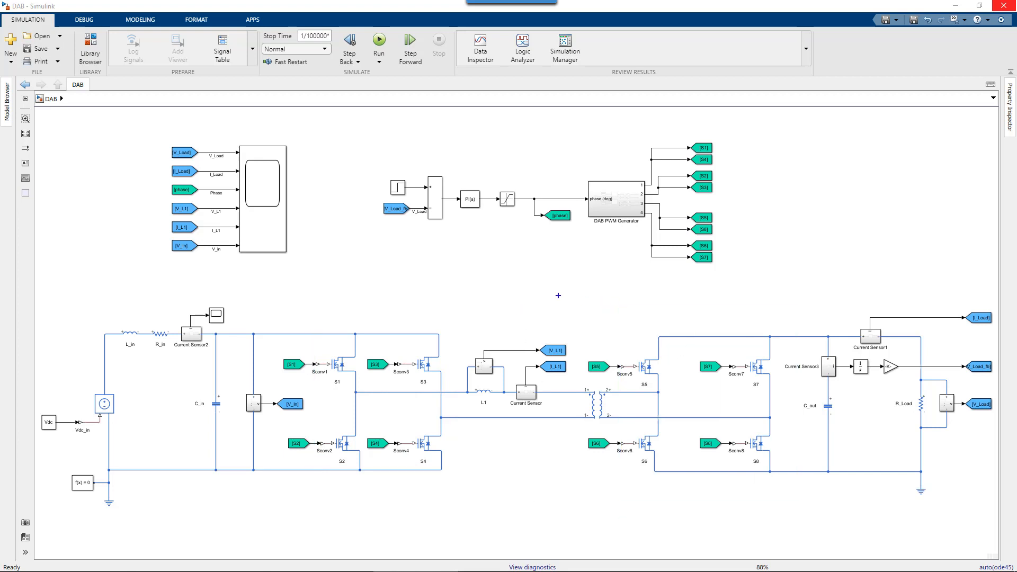
mouse_move(345, 295)
mouse_down()
mouse_move(395, 295)
mouse_move(398, 239)
mouse_move(447, 239)
mouse_move(445, 297)
mouse_move(523, 295)
mouse_up()
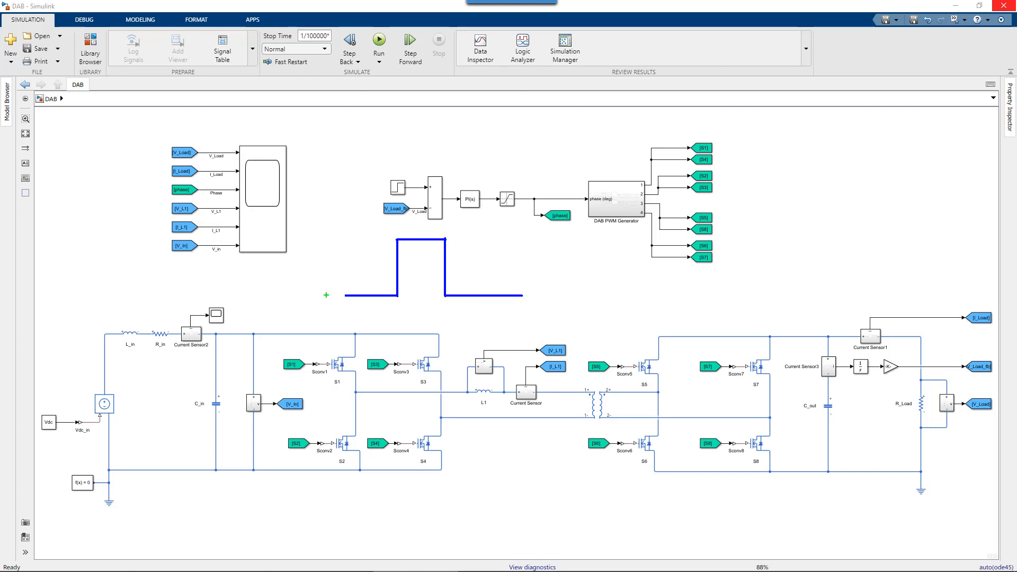
mouse_move(346, 294)
mouse_down()
mouse_move(406, 293)
mouse_move(406, 243)
mouse_move(453, 240)
mouse_move(453, 294)
mouse_move(517, 294)
mouse_up()
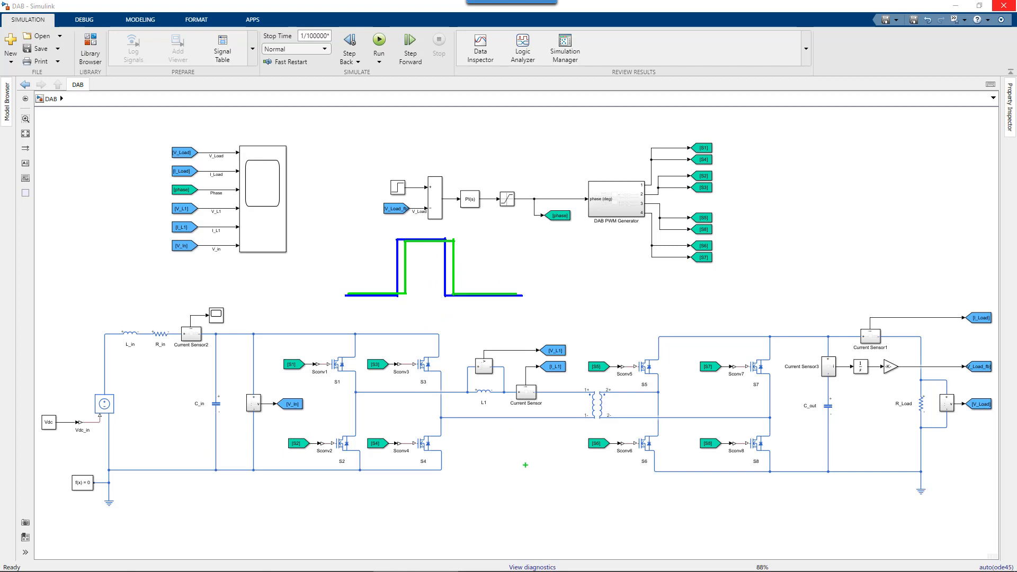
mouse_move(519, 374)
mouse_down()
mouse_move(502, 437)
mouse_move(572, 384)
mouse_move(494, 377)
mouse_up()
key(Escape)
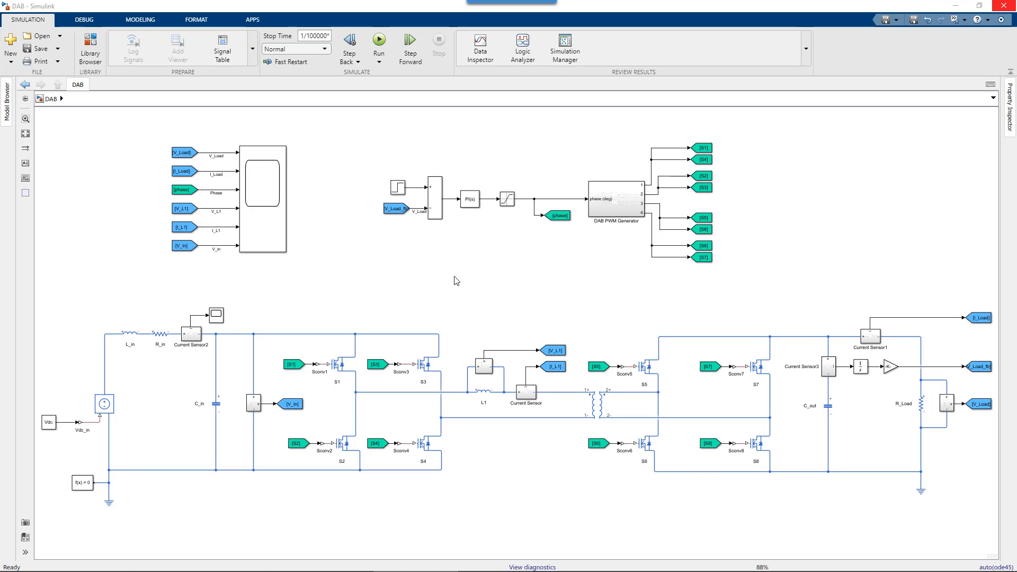
- Run the DAB model with the automatically selected solver and check the elapsed simulation time in the diagnostics
click(380, 40)
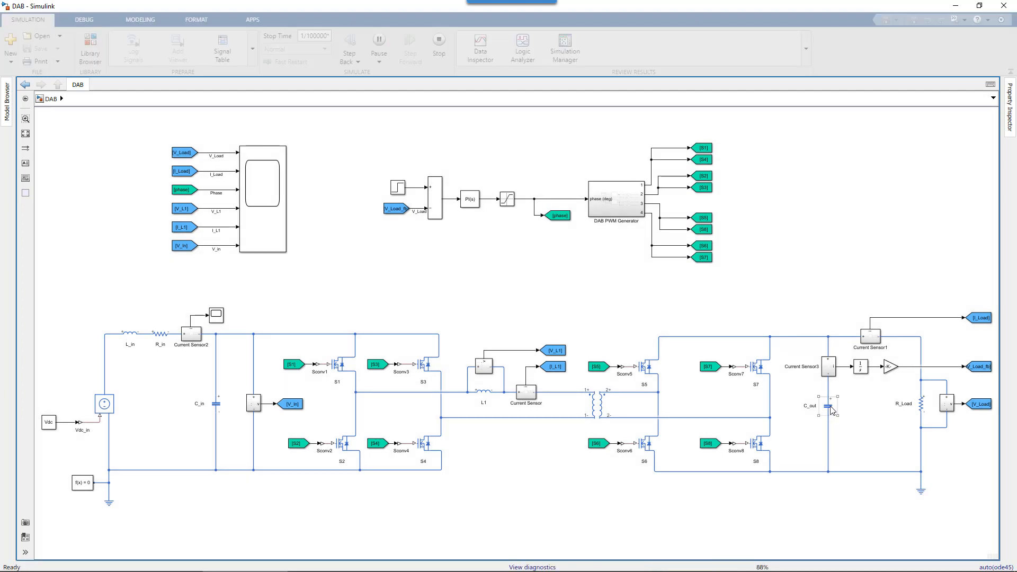
click(823, 399)
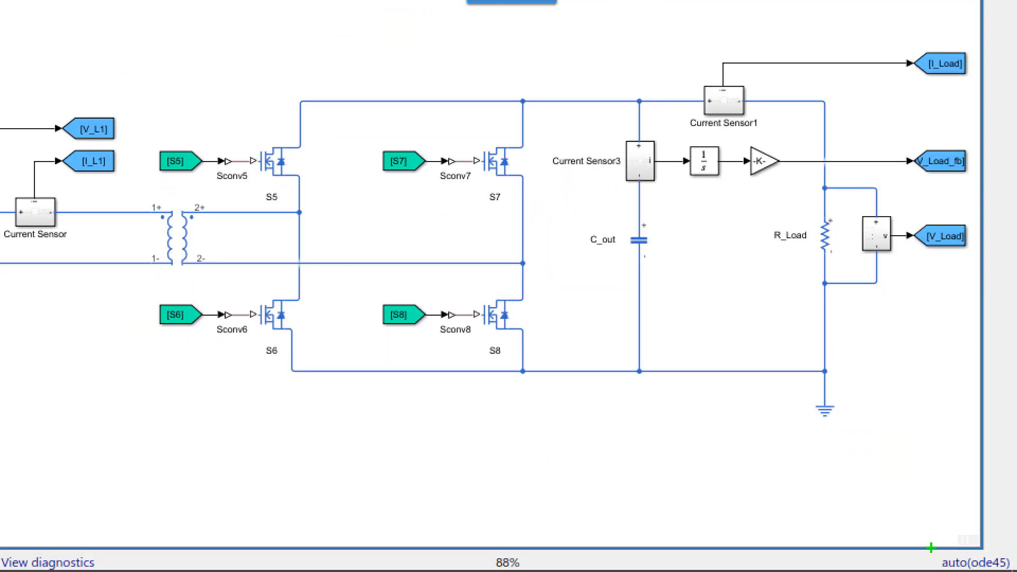
mouse_move(928, 541)
mouse_down()
mouse_move(1007, 567)
mouse_move(999, 523)
mouse_up()
drag(915, 533, 1014, 571)
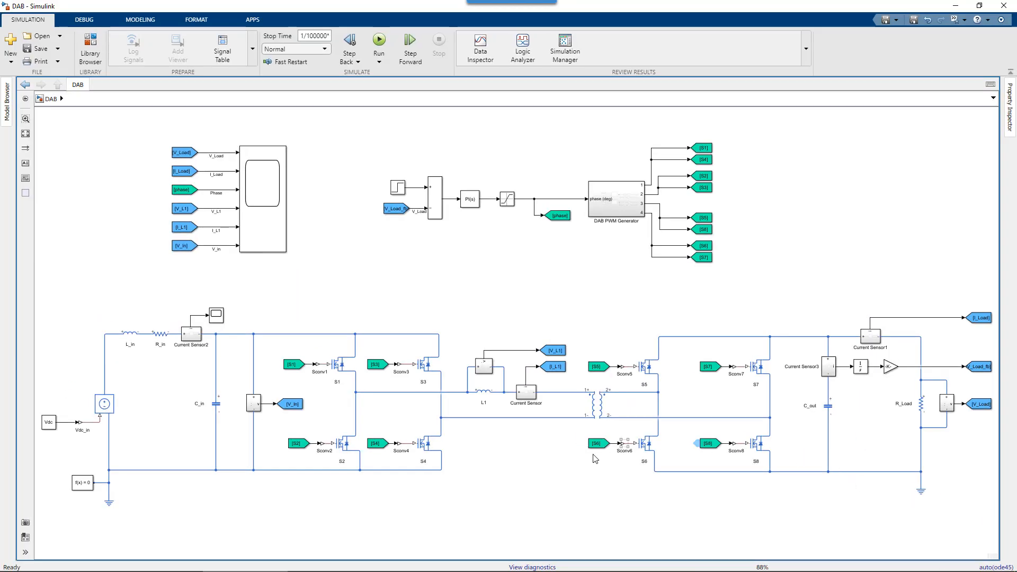
click(532, 567)
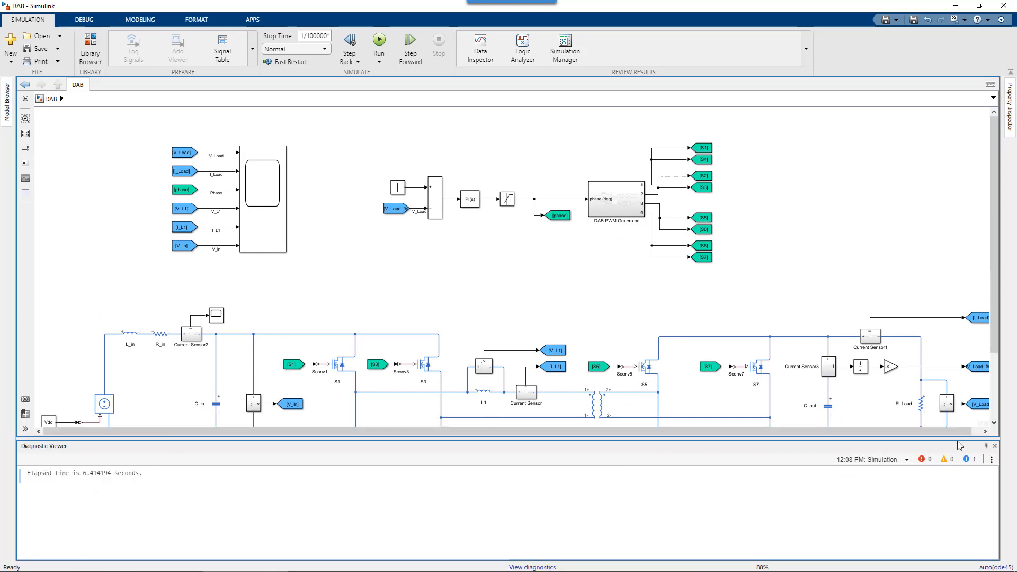
click(994, 446)
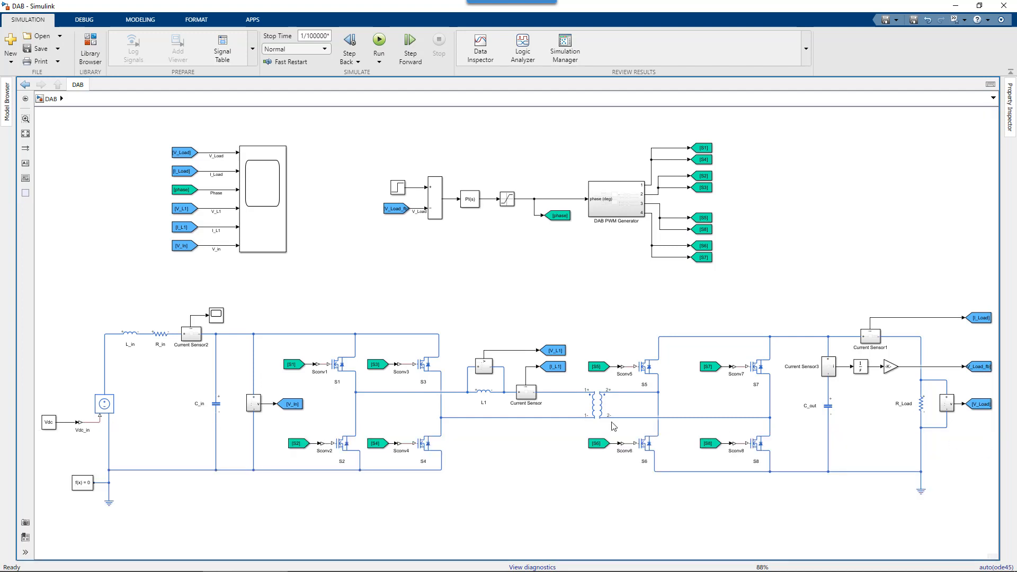
- Open the main scope and examine the load voltage, load current, phase, inductor and input voltage waveforms
click(266, 230)
double_click(267, 231)
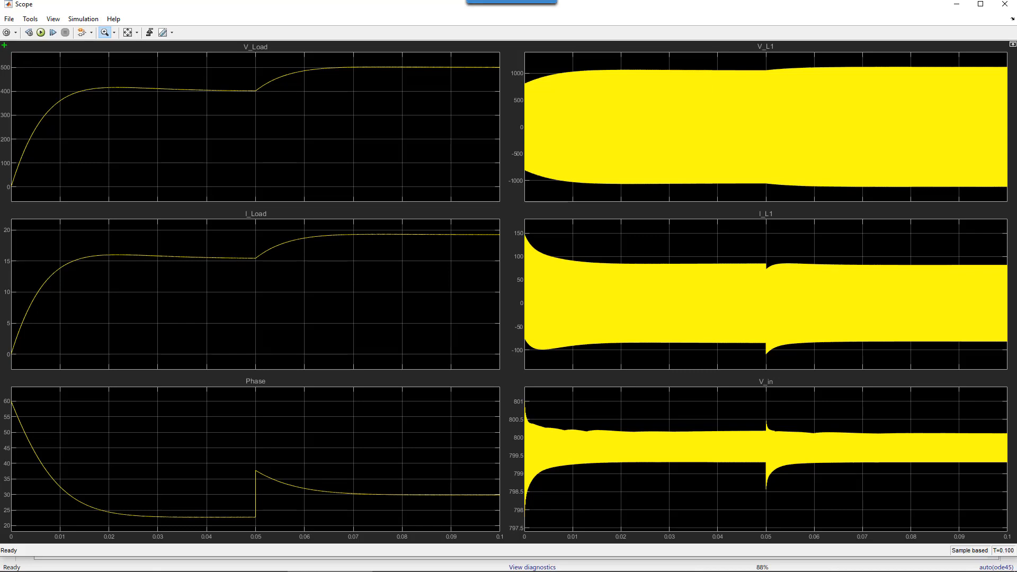
drag(4, 46, 513, 375)
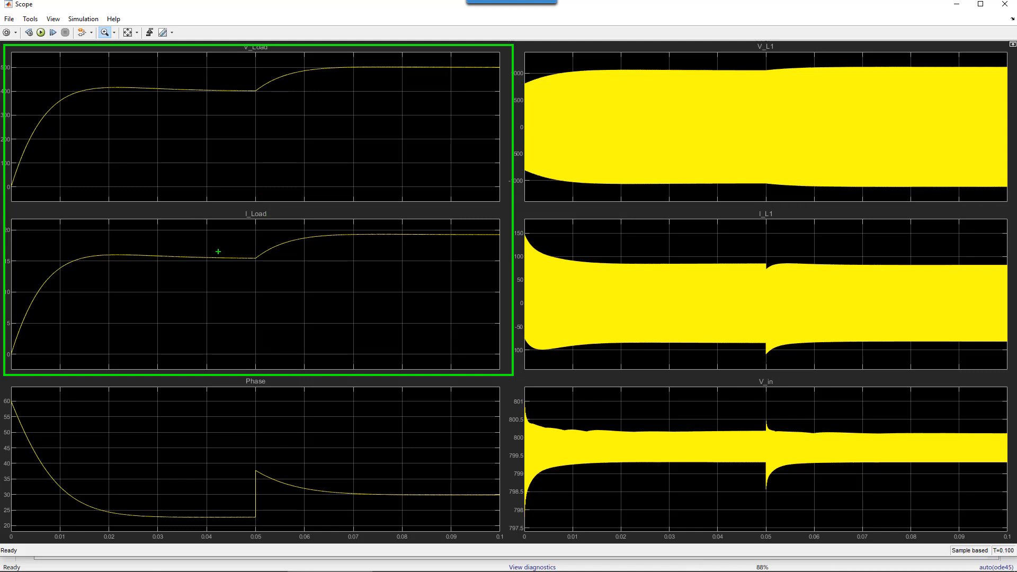
key(e)
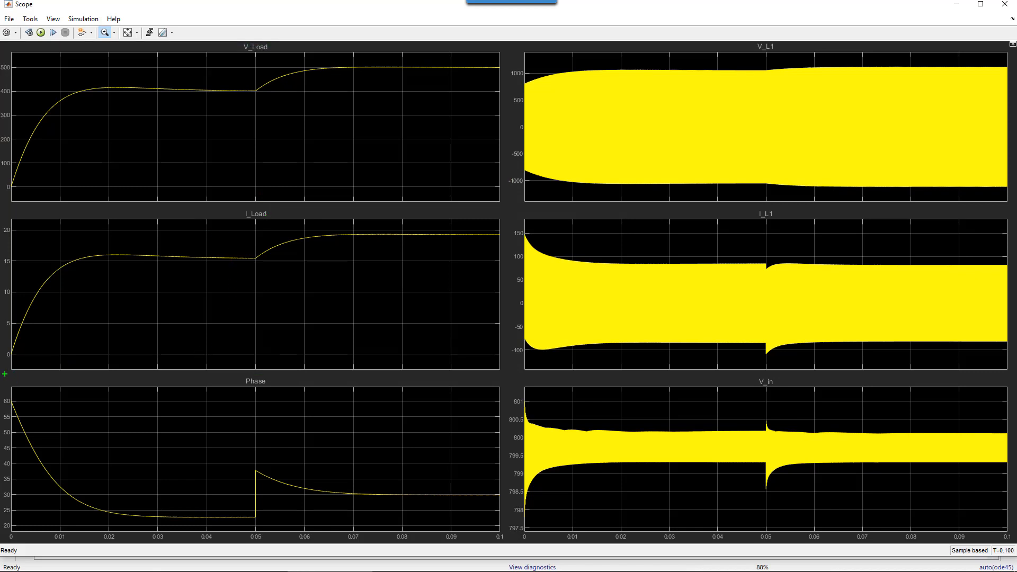
drag(5, 374, 512, 542)
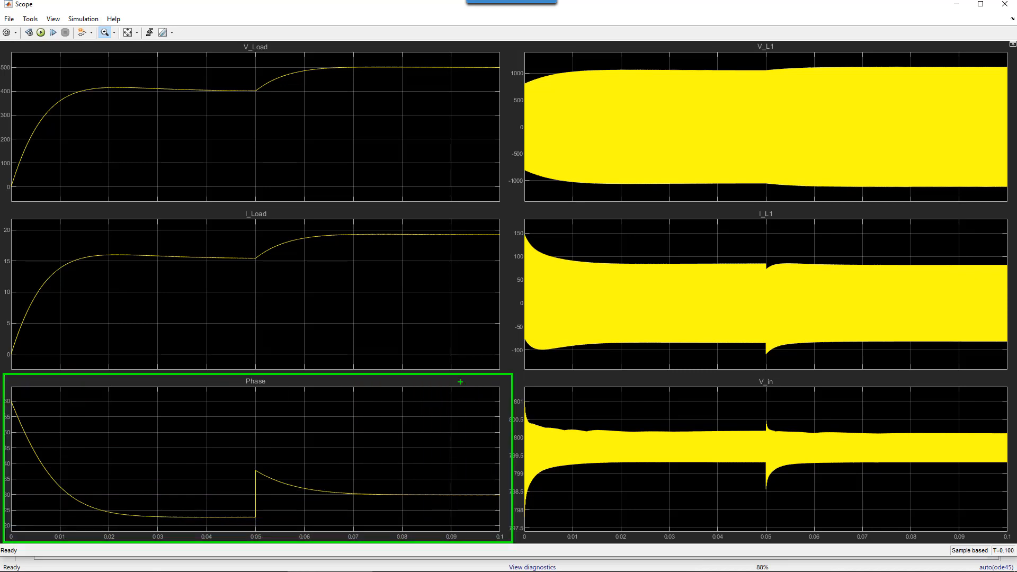
mouse_move(514, 47)
mouse_down()
mouse_move(717, 336)
mouse_move(824, 431)
mouse_move(1014, 539)
mouse_up()
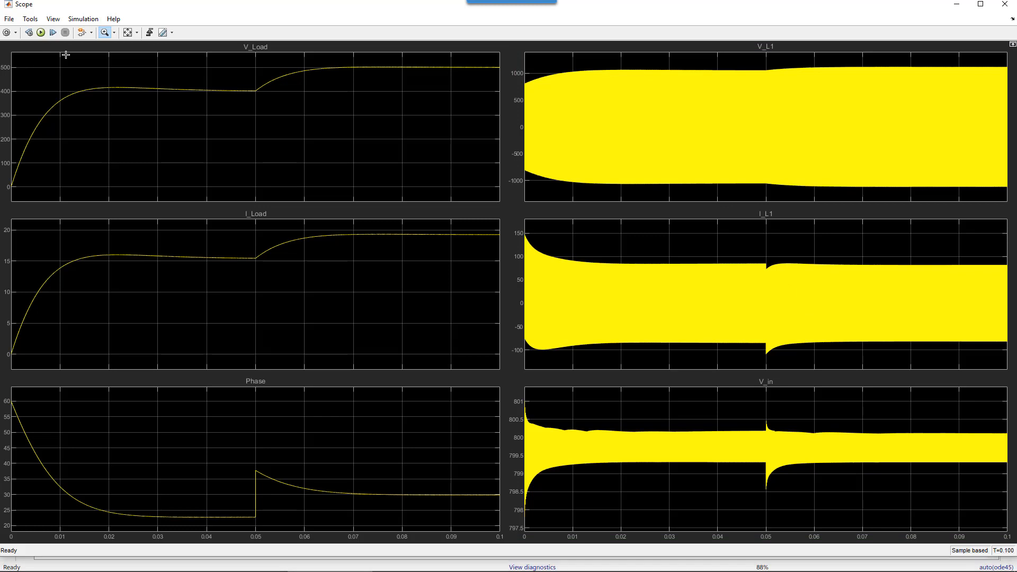
- Zoom the scope in to a few switching cycles around 0.025 s, fit the Y-axis limits, inspect the V_L1 waveform and close the scope
click(105, 32)
drag(131, 81, 141, 91)
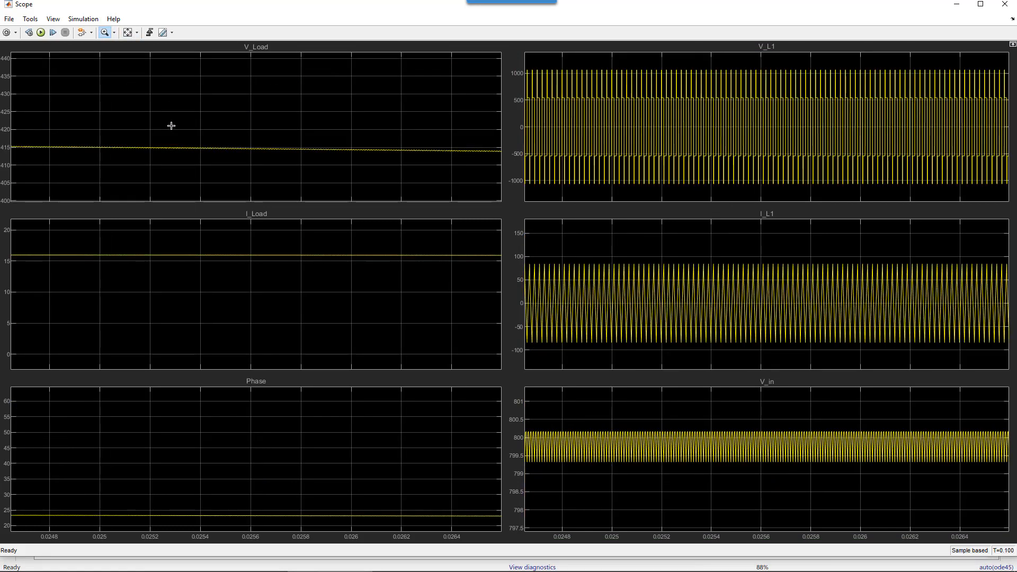
drag(85, 136, 104, 158)
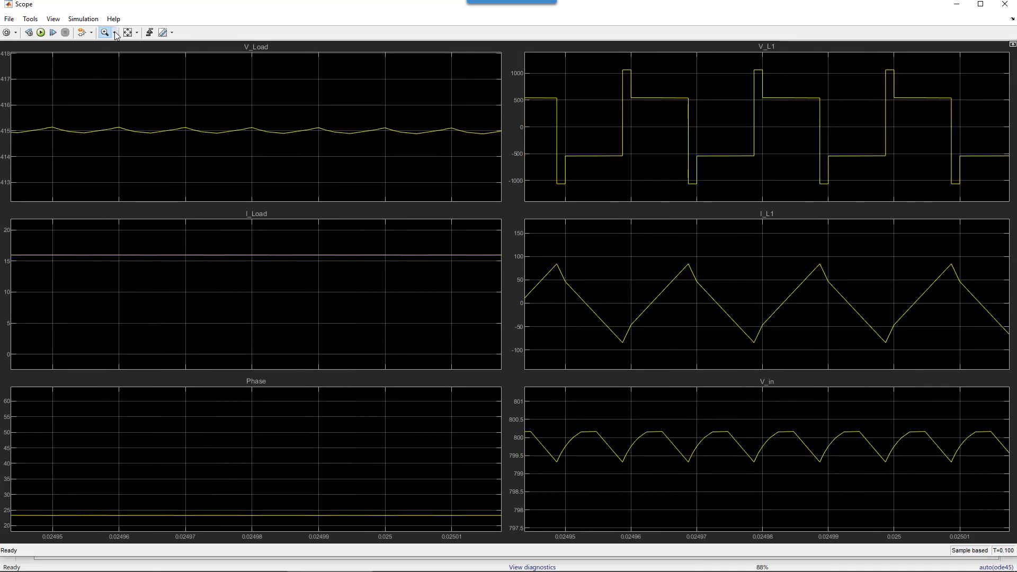
click(137, 32)
click(130, 59)
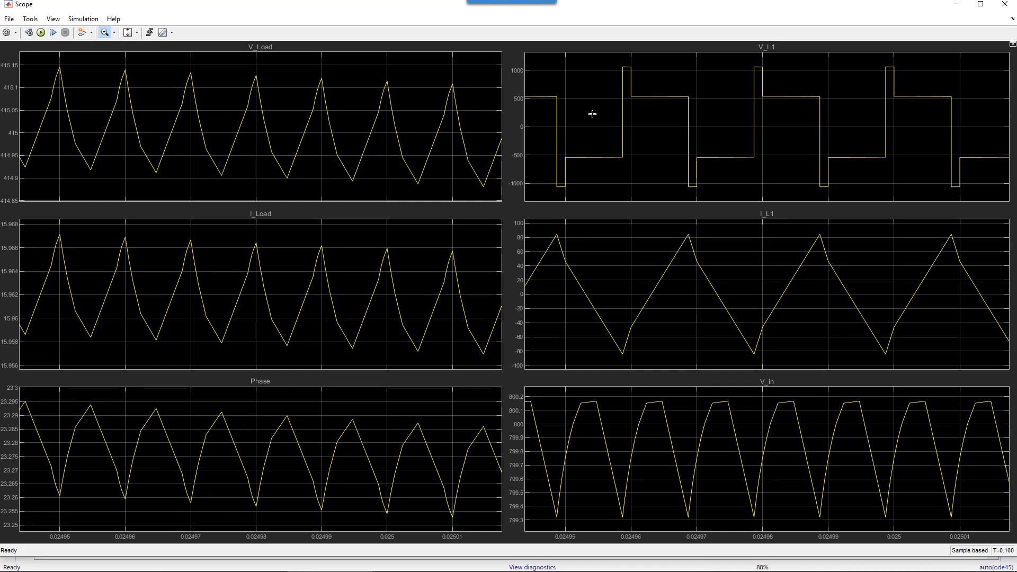
drag(550, 69, 718, 197)
click(1005, 5)
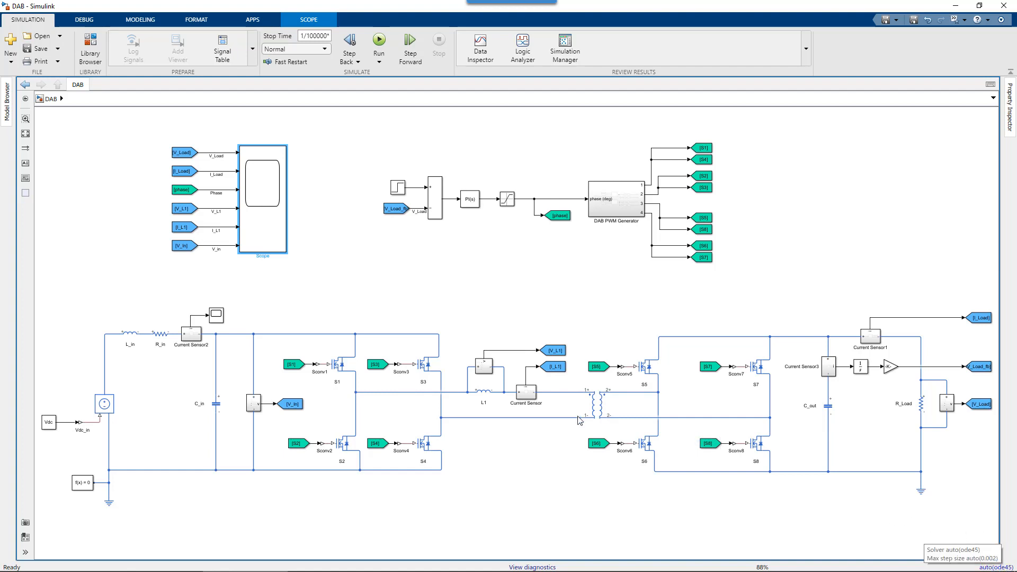
- Change the model's variable-step solver to ode23t (mod. stiff/Trapezoidal) and apply the configuration
click(148, 18)
click(282, 45)
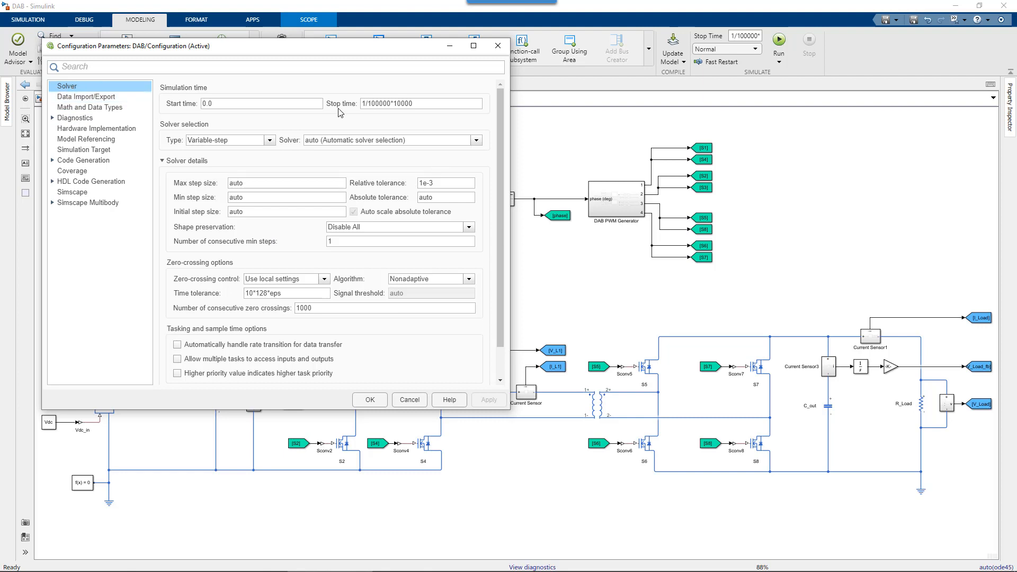
click(477, 140)
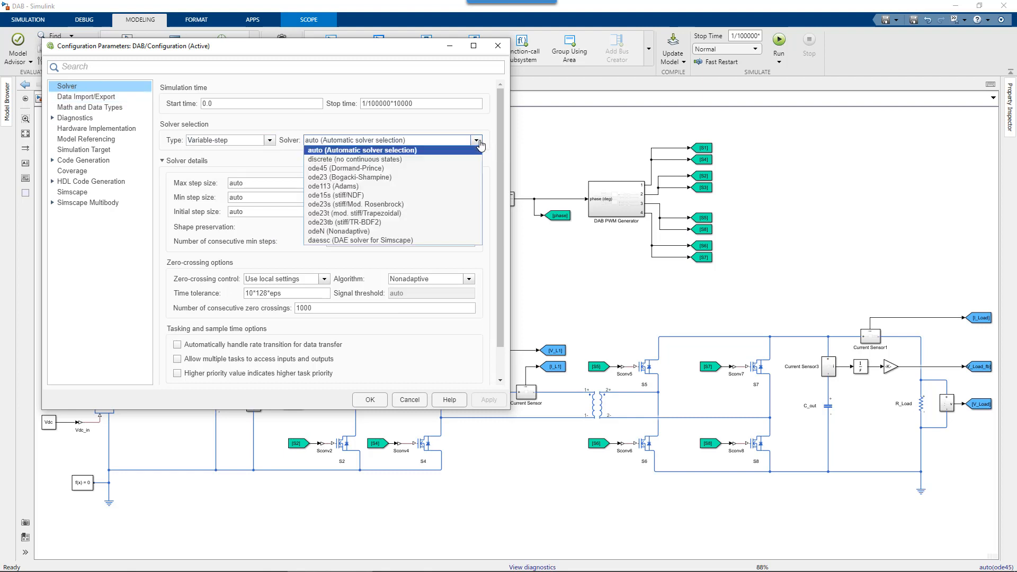
click(350, 214)
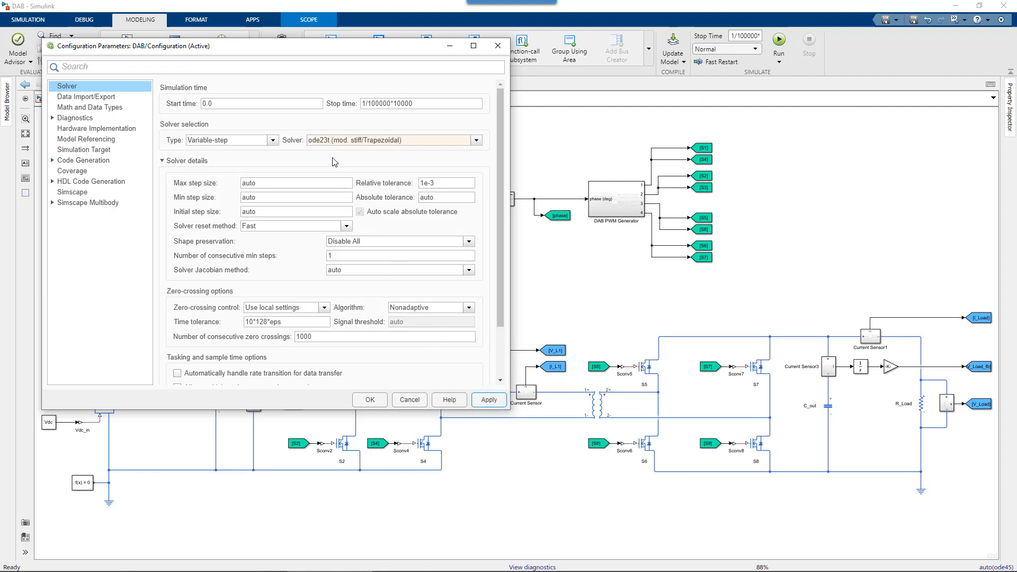
click(484, 400)
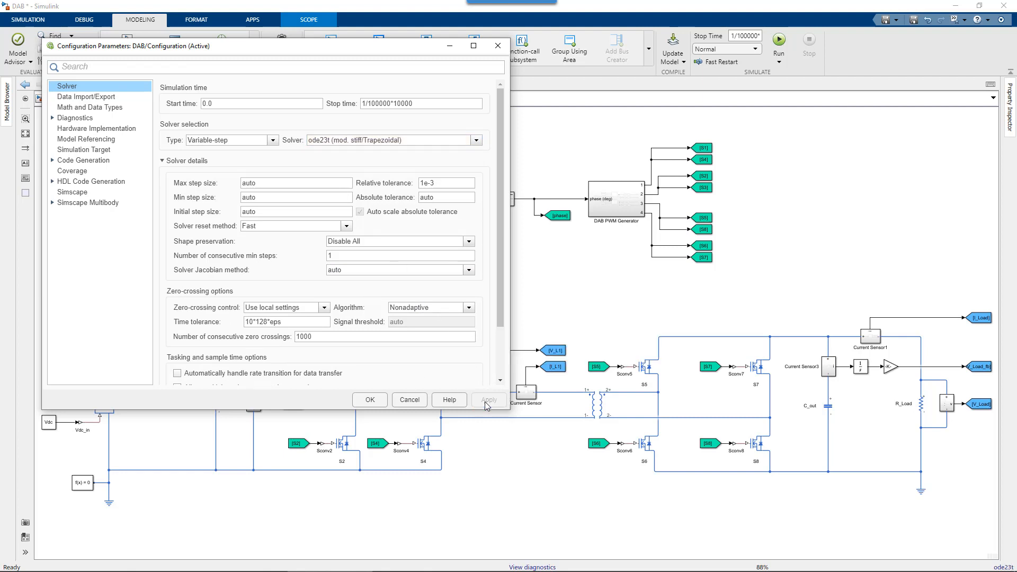
click(367, 400)
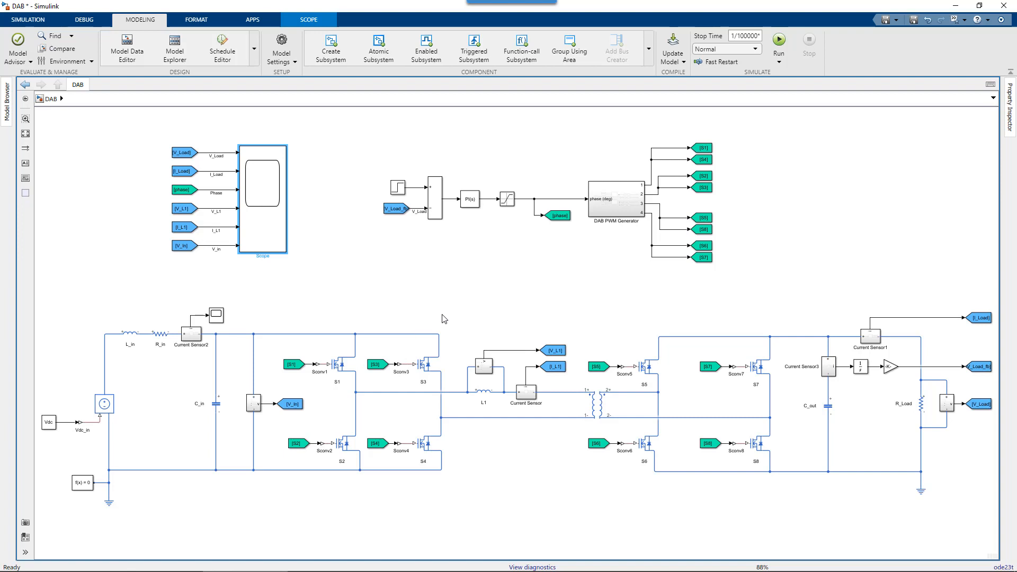
- Reopen the solver configuration and review the ode15s, ode23t and daessc solver choices for the Simscape circuit
click(205, 21)
click(162, 19)
click(286, 45)
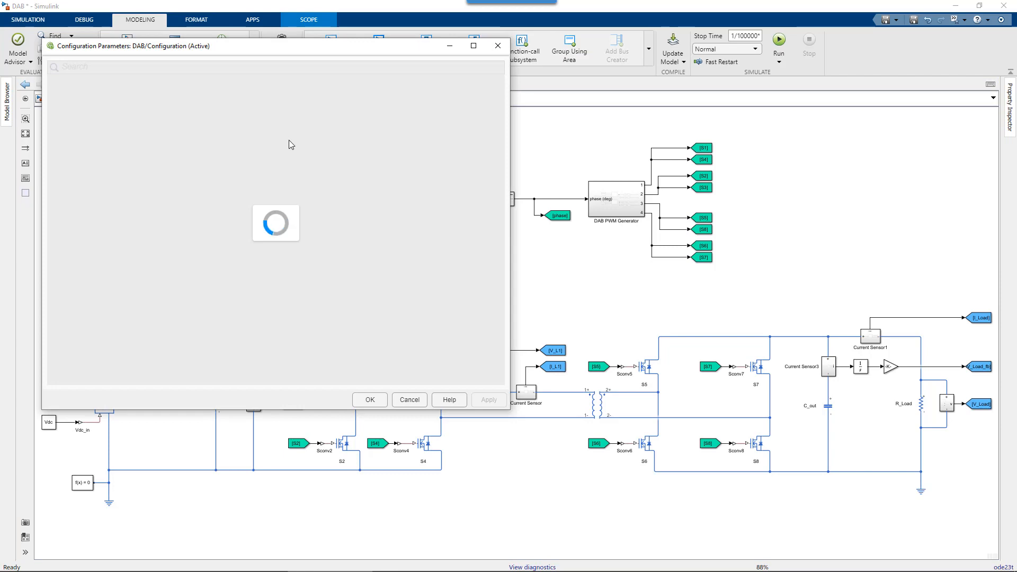
click(476, 140)
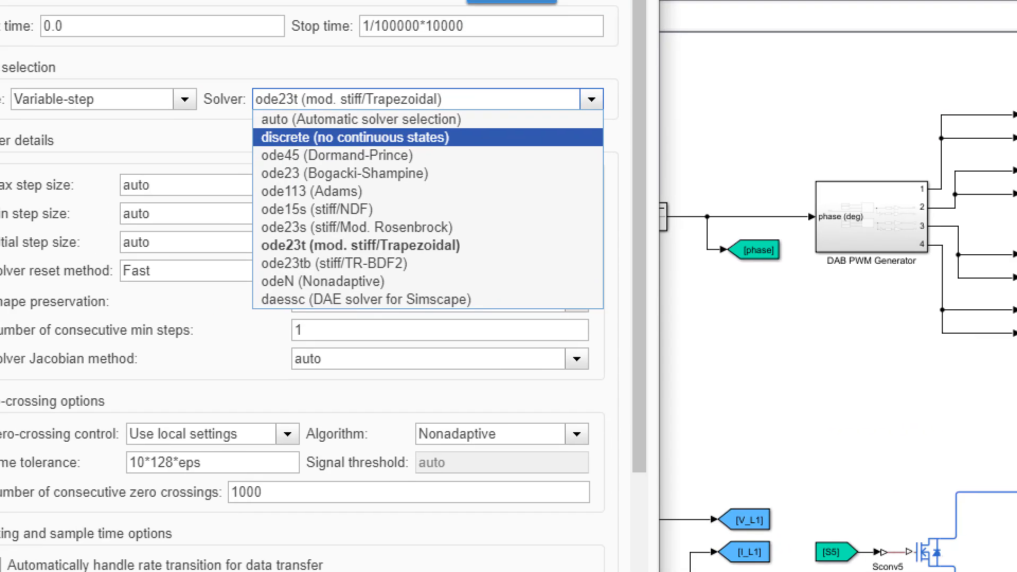
click(217, 303)
mouse_move(240, 253)
mouse_down()
mouse_move(469, 291)
mouse_move(493, 271)
mouse_up()
drag(239, 303, 504, 322)
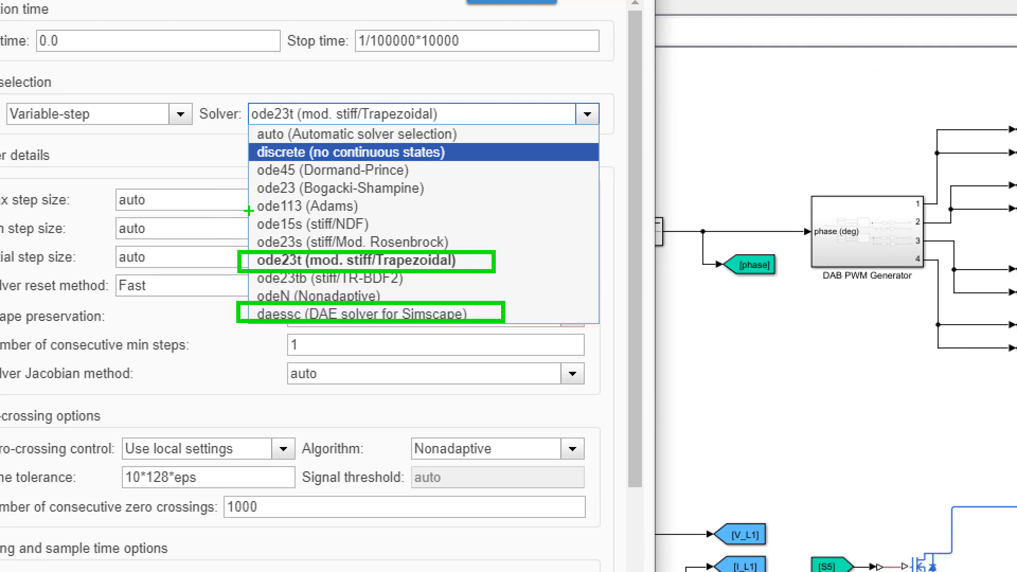
drag(243, 215, 395, 234)
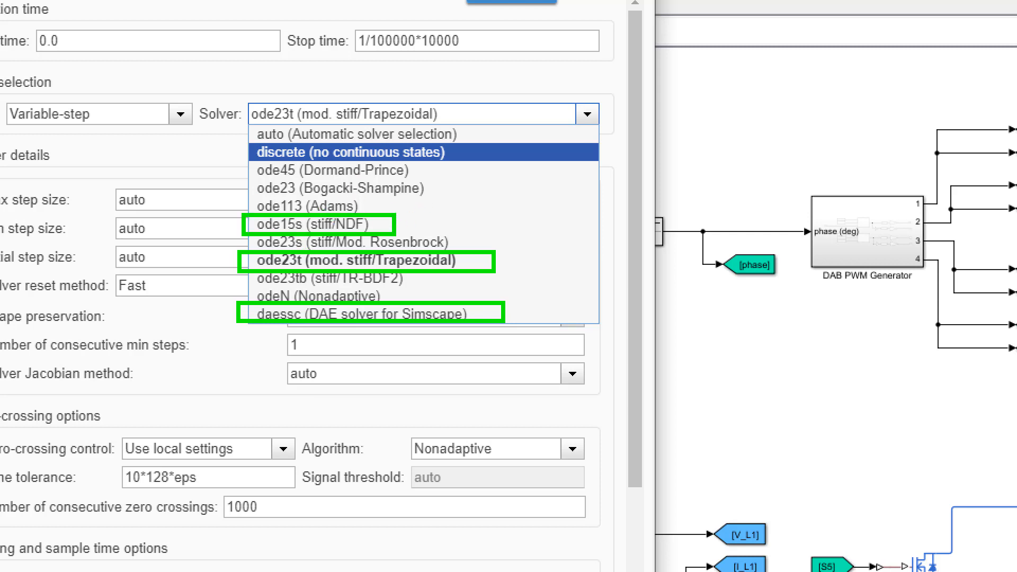
mouse_move(561, 298)
mouse_down()
mouse_move(507, 319)
mouse_move(515, 304)
mouse_move(517, 332)
mouse_move(522, 307)
mouse_up()
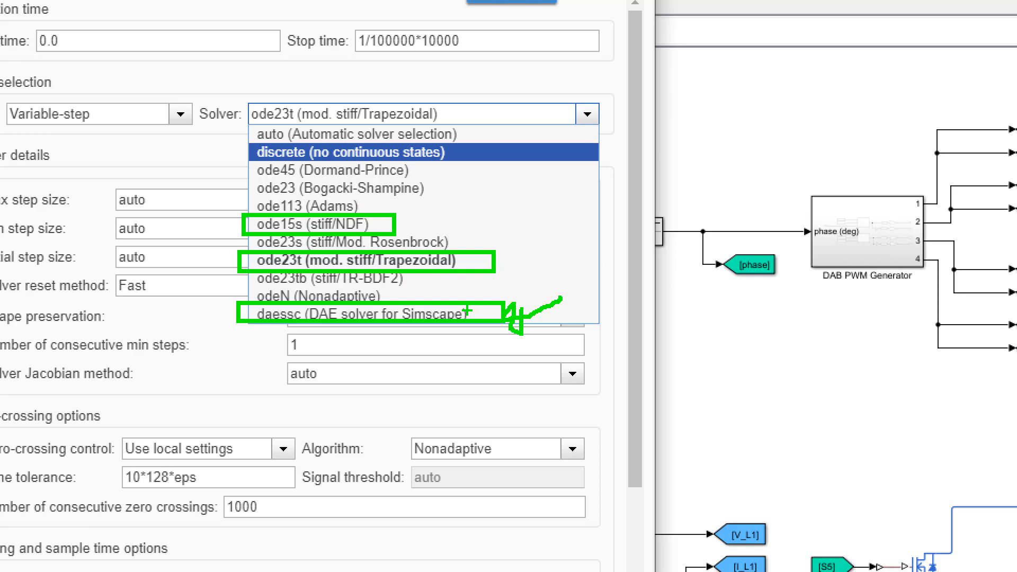
mouse_move(465, 217)
mouse_down()
mouse_move(396, 225)
mouse_move(400, 210)
mouse_move(413, 227)
mouse_move(407, 210)
mouse_up()
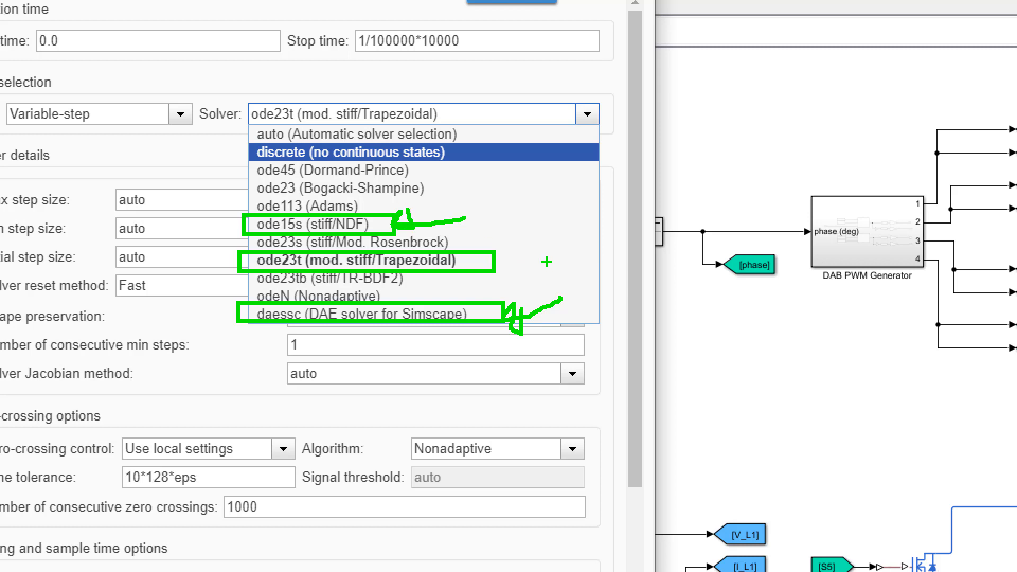
mouse_move(555, 261)
mouse_down()
mouse_move(529, 268)
mouse_move(500, 259)
mouse_move(502, 250)
mouse_up()
key(Escape)
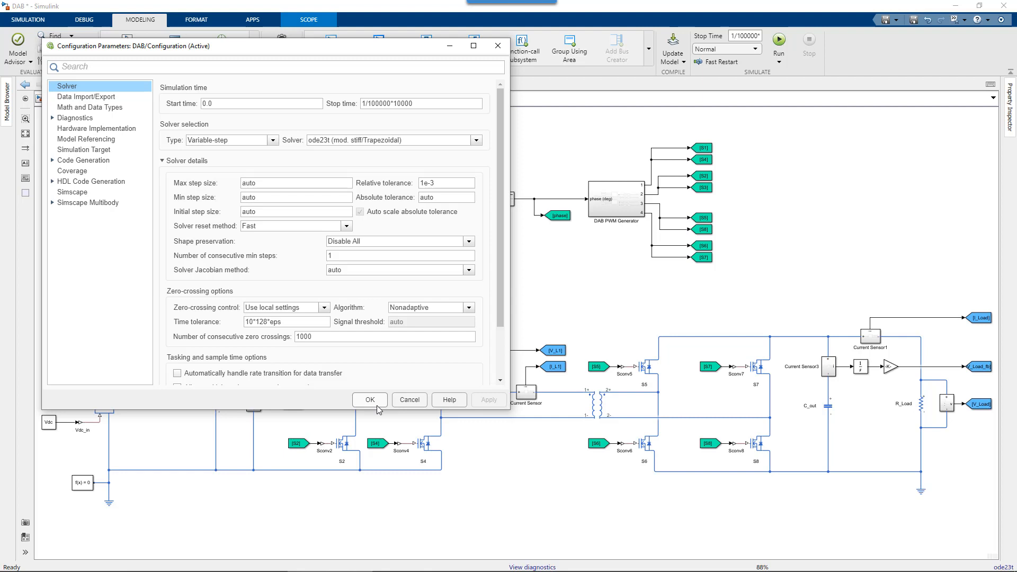
- Keep the ode23t solver, run the simulation and check its elapsed time in the simulation diagnostics
click(477, 141)
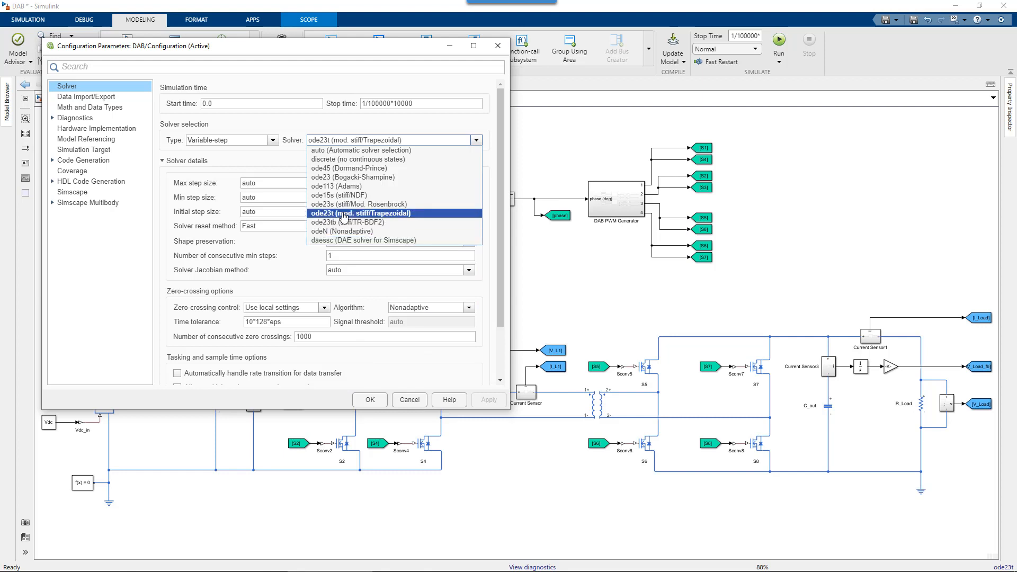
click(368, 403)
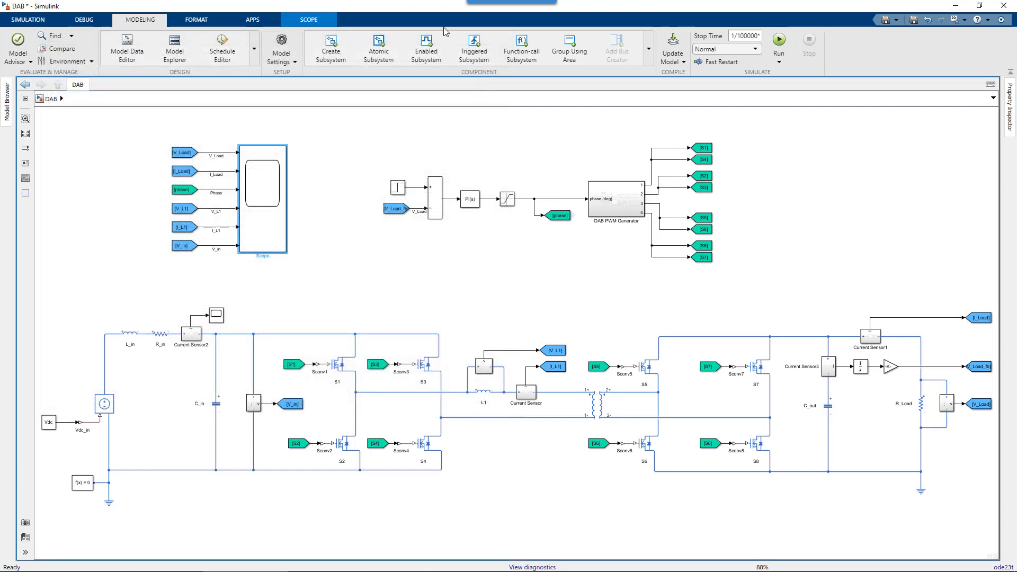
click(778, 41)
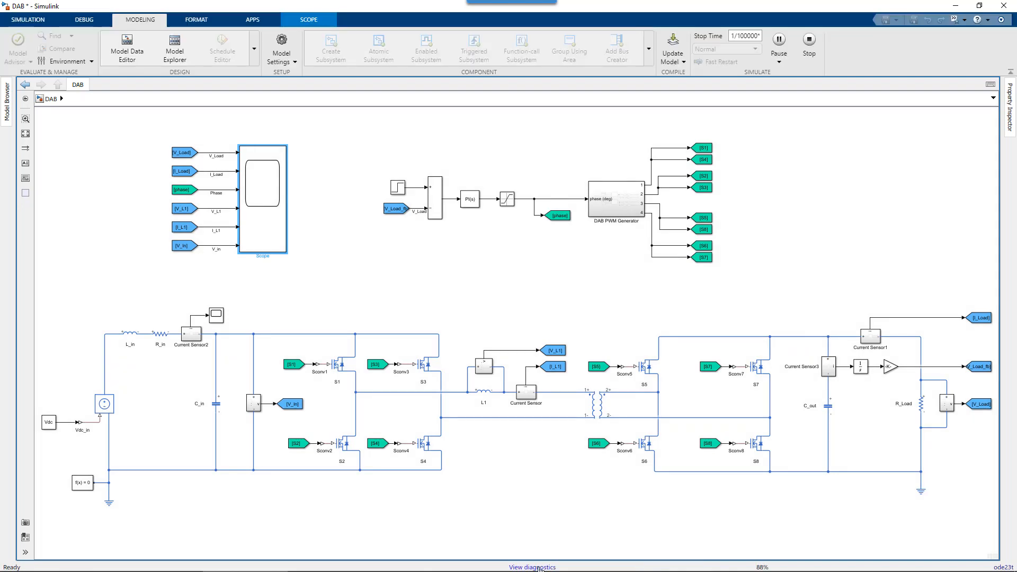
click(538, 568)
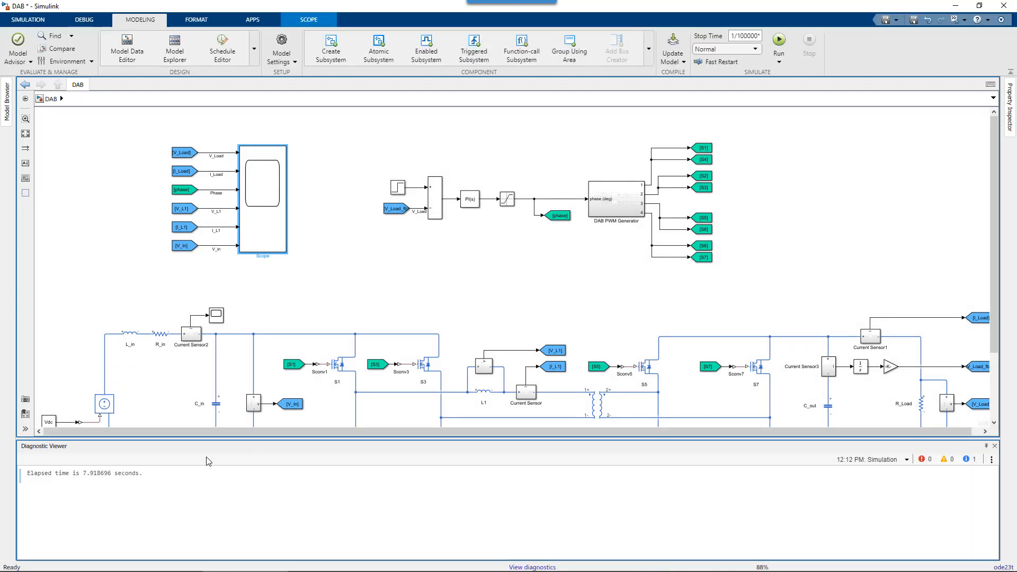
drag(83, 472, 111, 473)
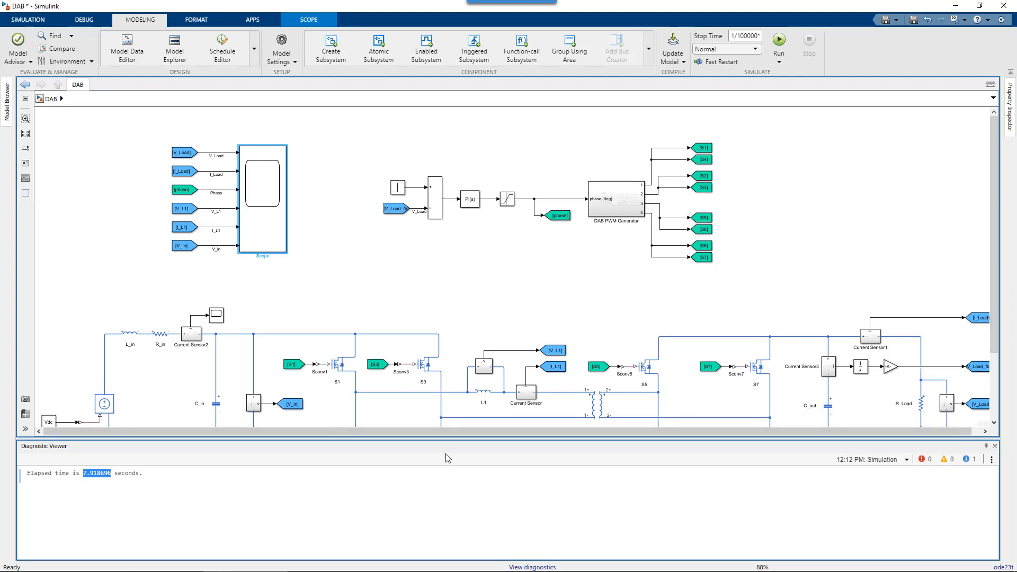
click(995, 446)
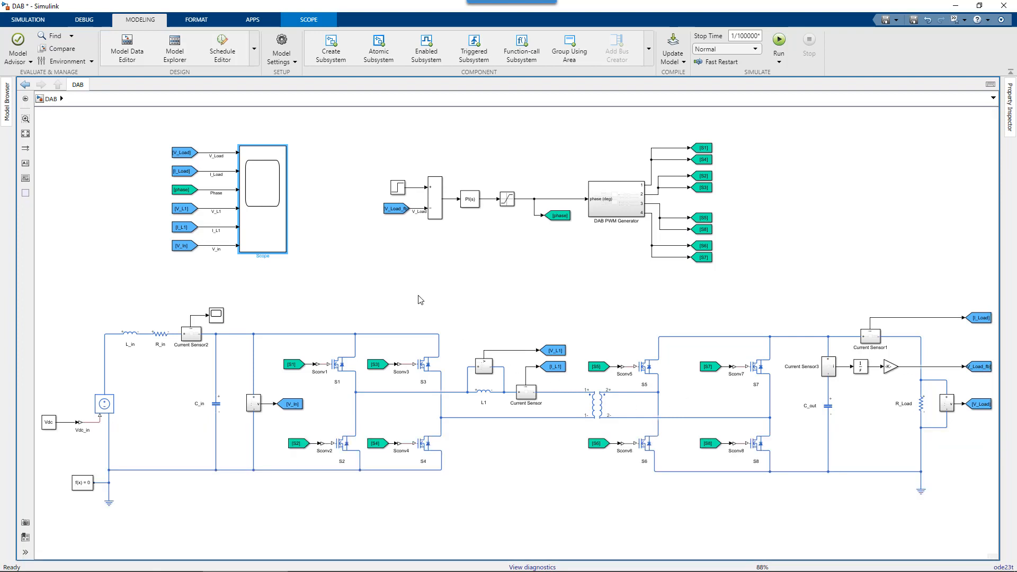
- Fit all axes of the main scope to the data, examine the ode23t waveforms and close the scope
double_click(248, 225)
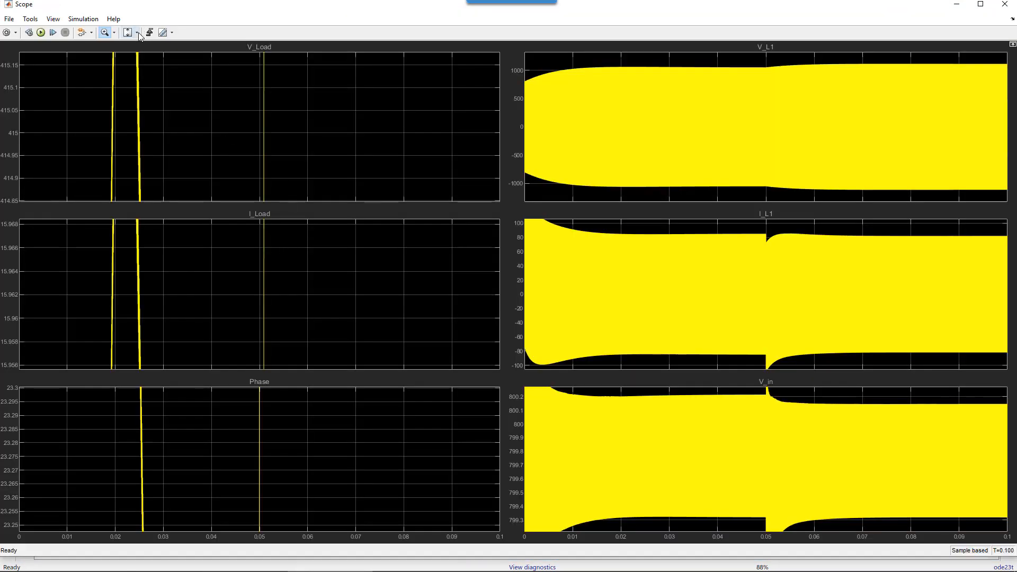
click(137, 32)
click(130, 59)
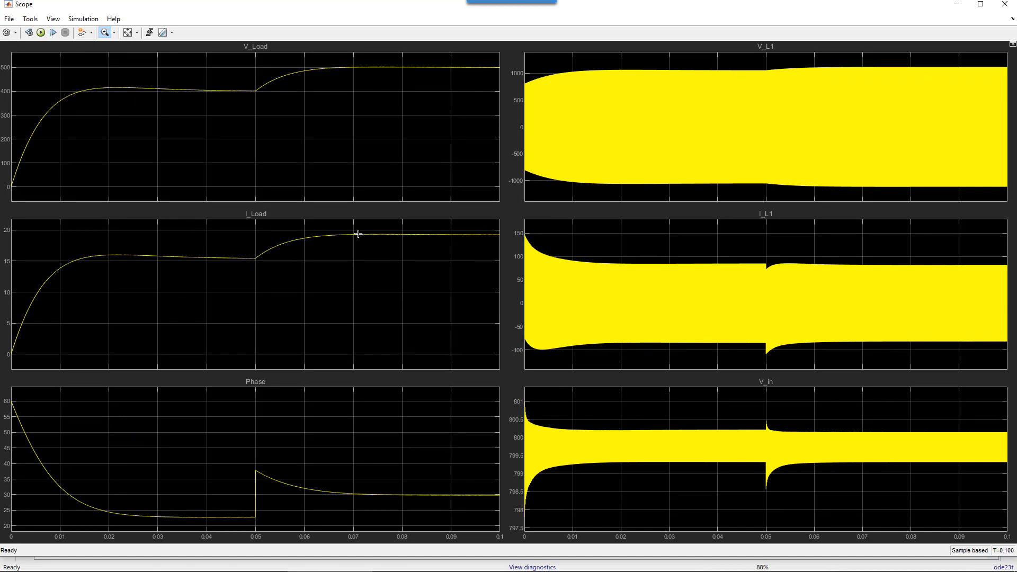
click(957, 4)
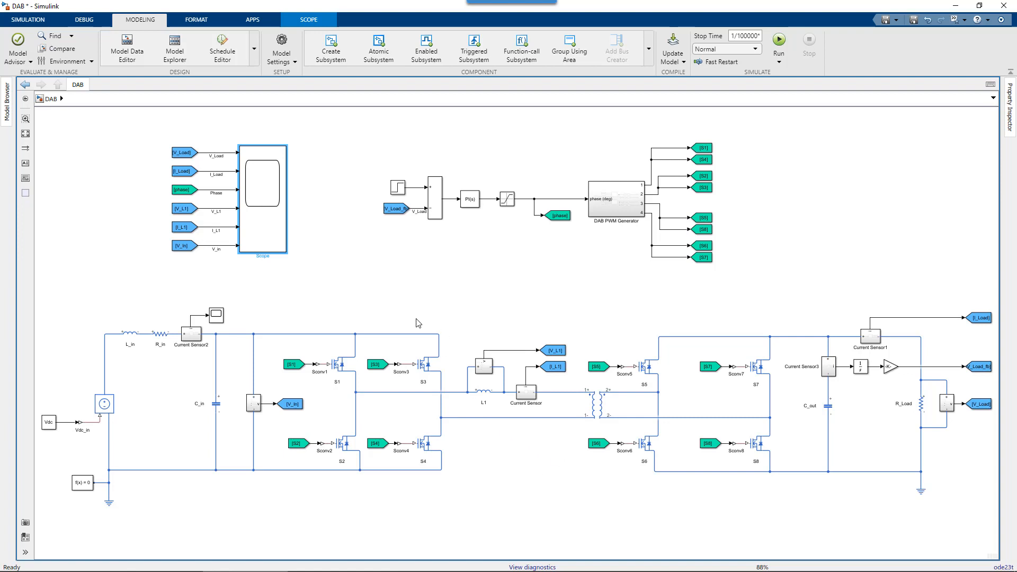
double_click(266, 217)
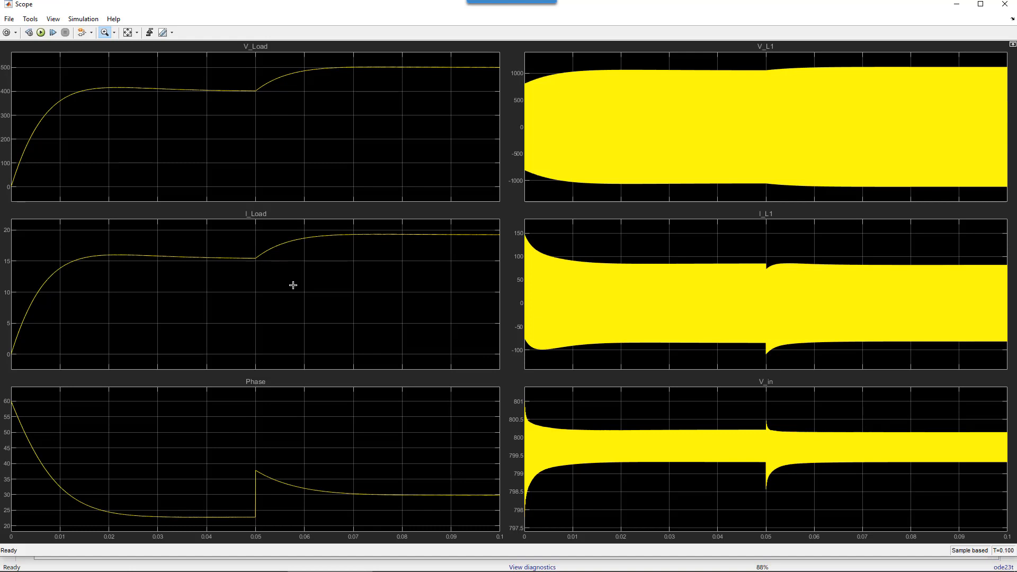
click(1002, 6)
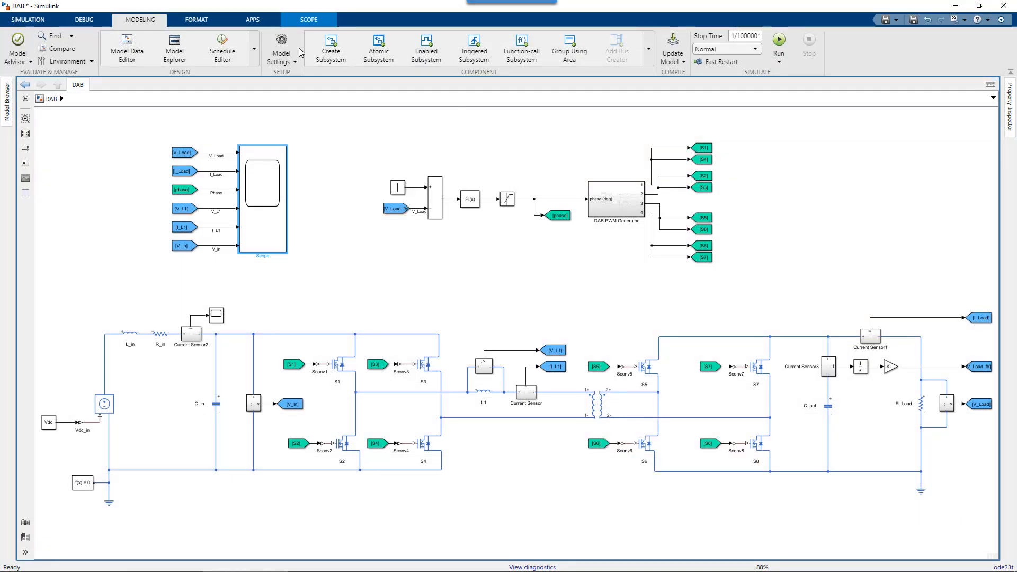
- Review the relative and absolute tolerance settings of the ode23t solver and close the configuration
click(288, 46)
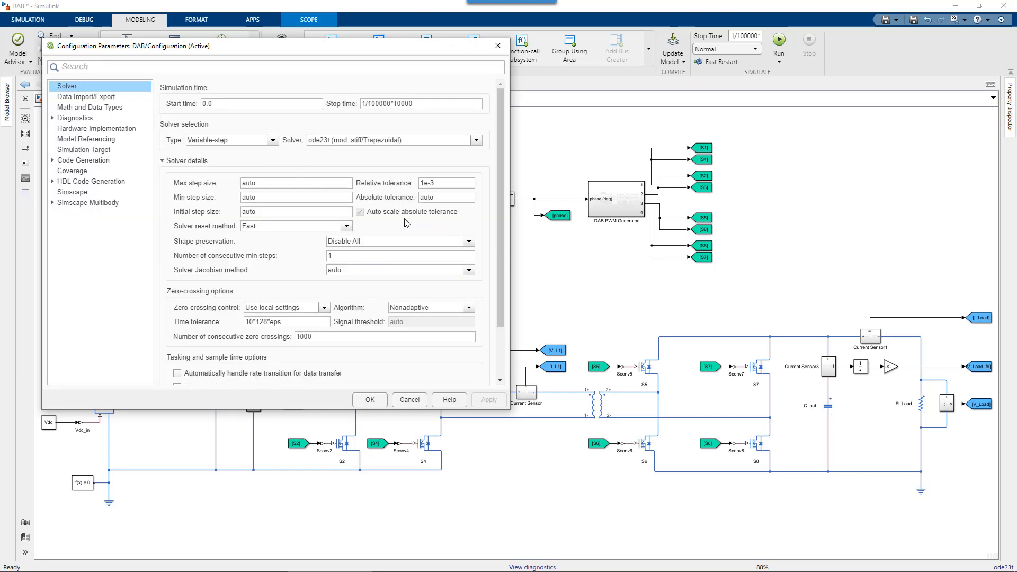
drag(352, 171, 484, 209)
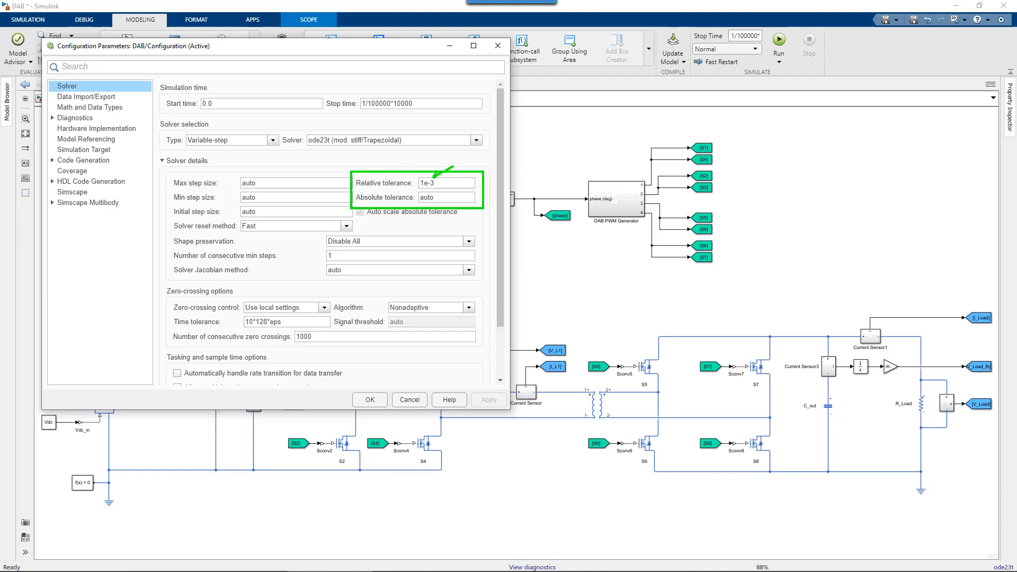
drag(458, 211, 464, 216)
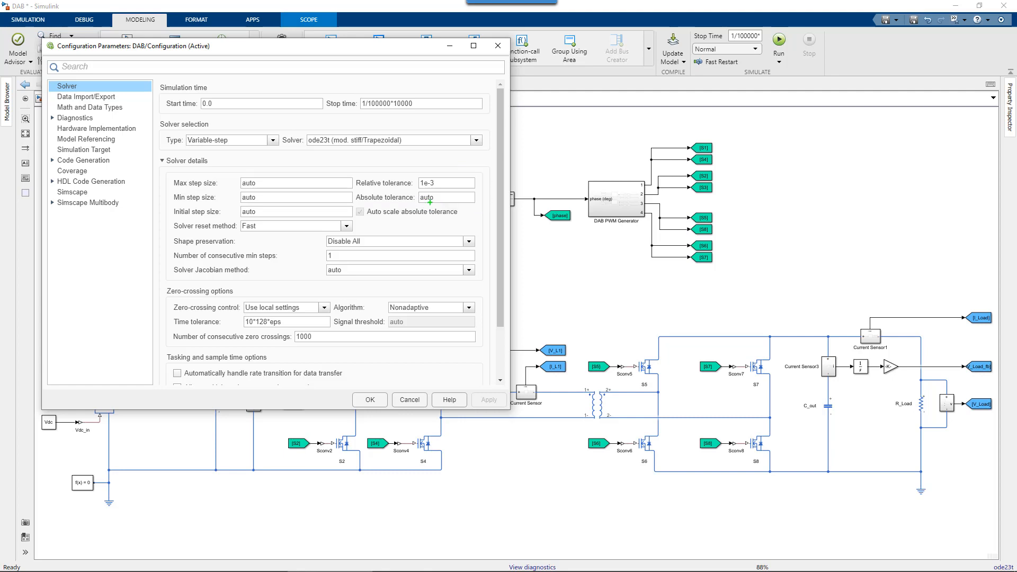
click(369, 399)
- Reopen the main scope and examine how the I_Load curve develops between 0.01 and 0.05 s
double_click(260, 226)
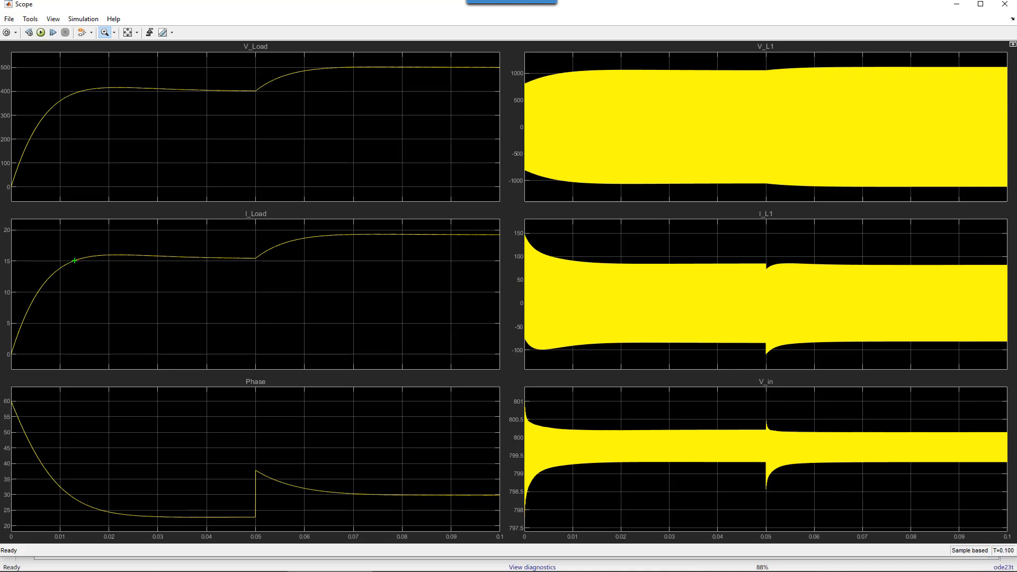
mouse_move(92, 256)
mouse_down()
mouse_move(193, 244)
mouse_move(258, 256)
mouse_up()
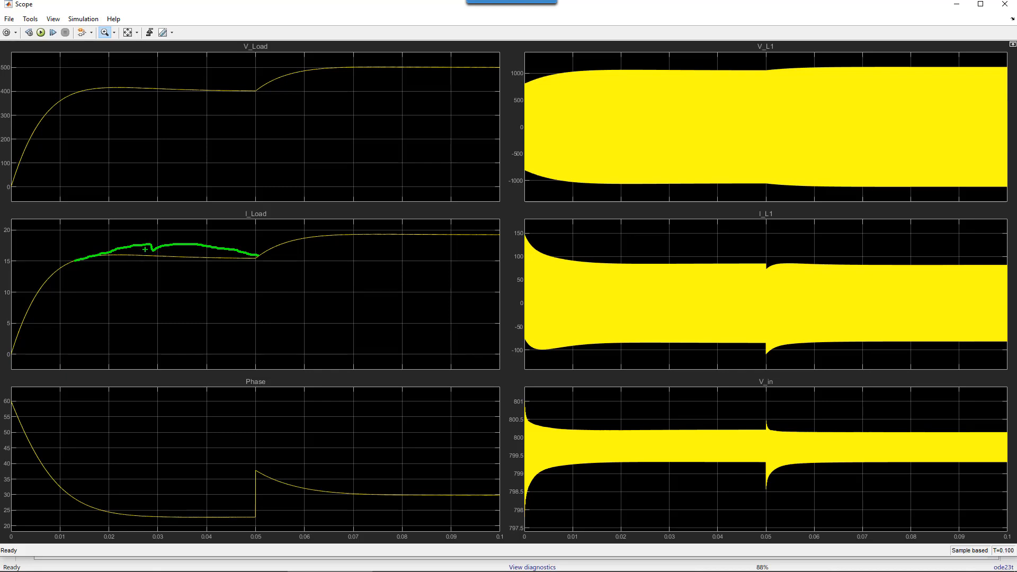
key(e)
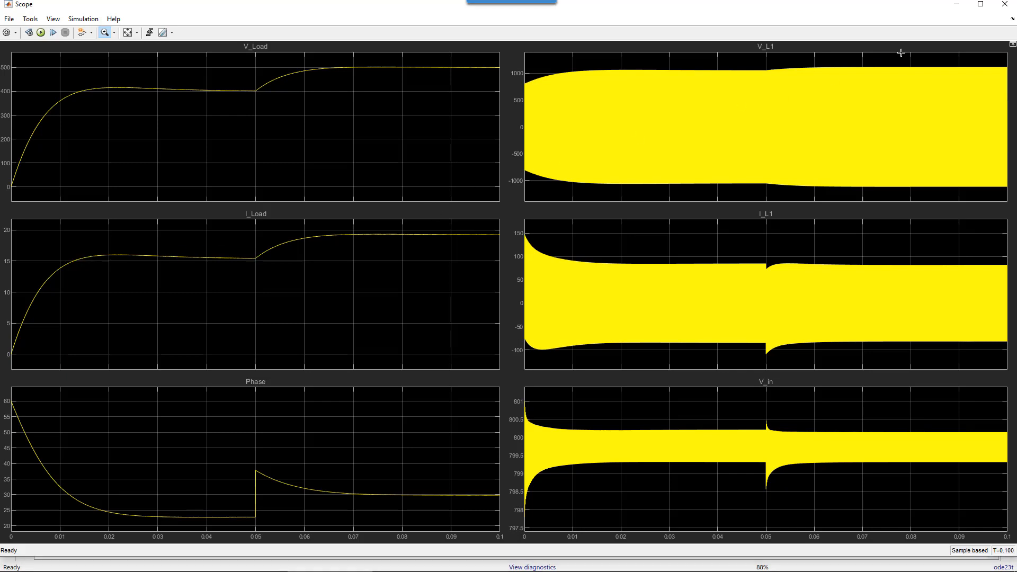
click(960, 5)
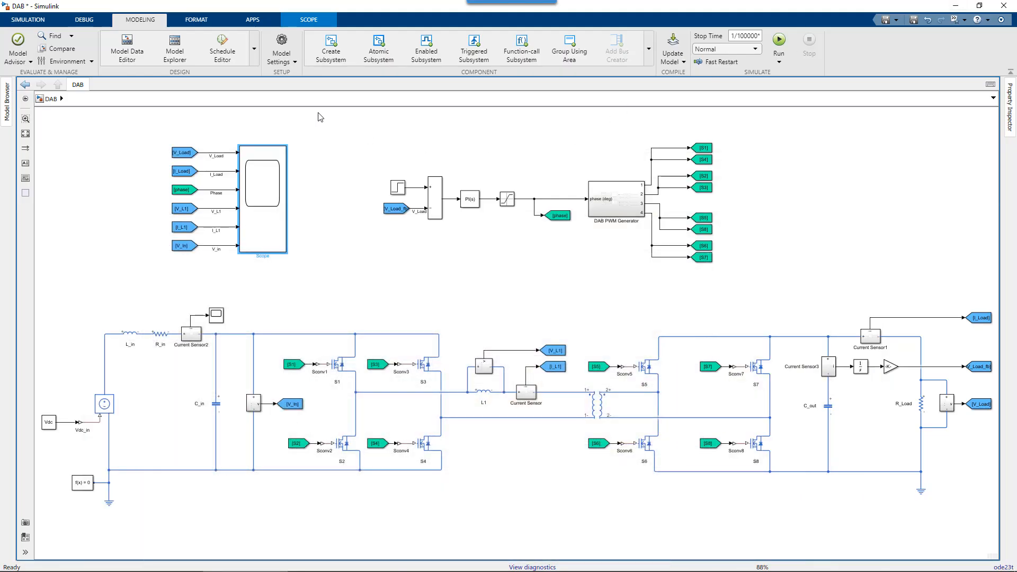
- Review the zero-crossing algorithm choices in the solver configuration and keep Nonadaptive
click(281, 45)
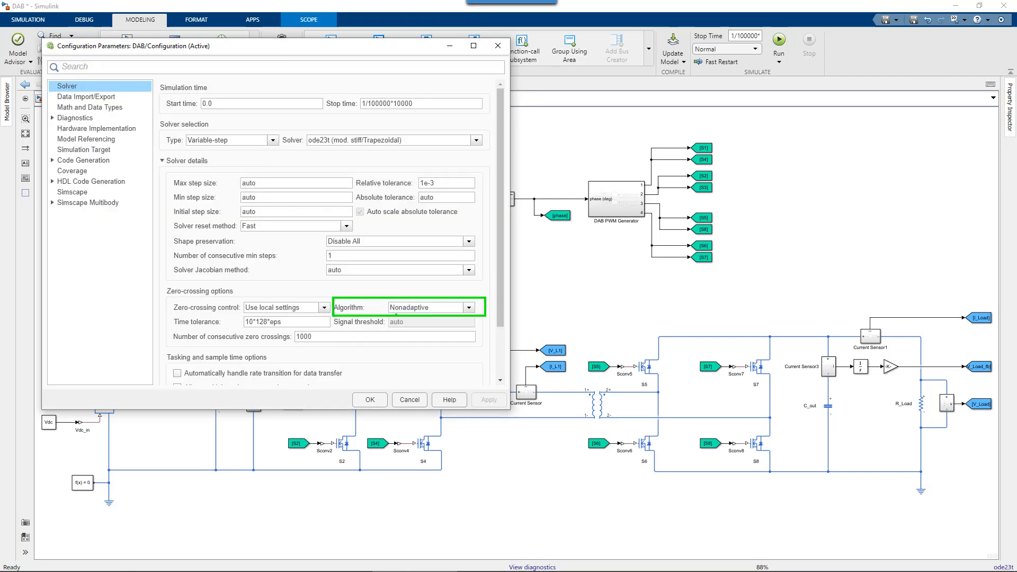
click(424, 307)
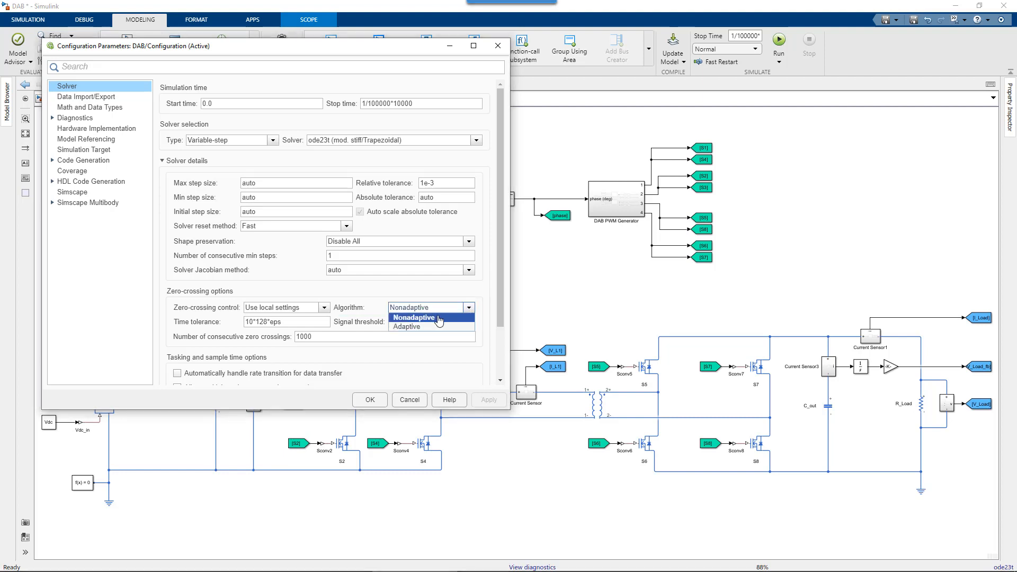
click(369, 298)
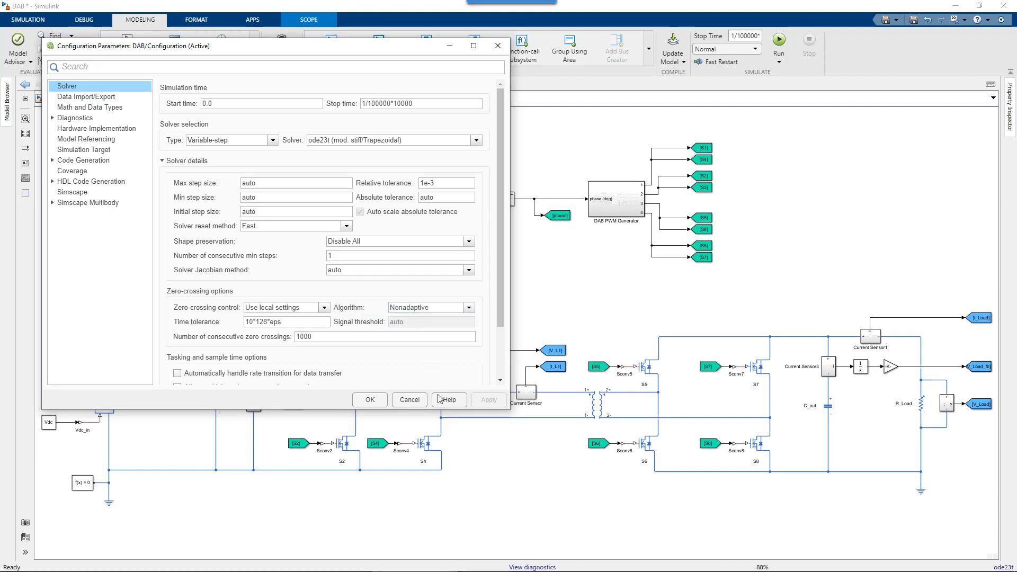
click(369, 400)
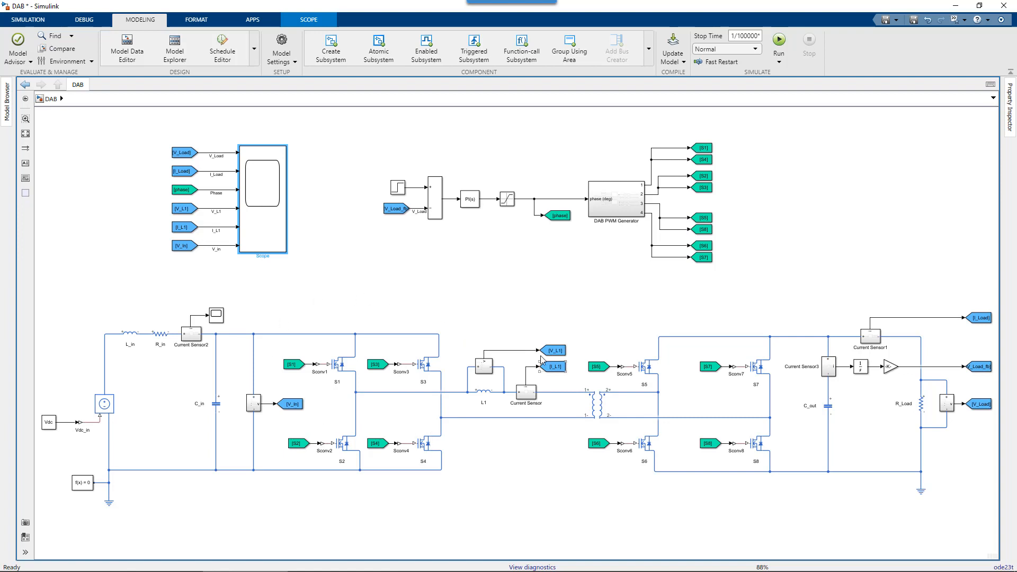
- Review the converter's power circuit and inspect the beginning value and priority of the C_in capacitor voltage
drag(144, 299, 896, 504)
click(557, 511)
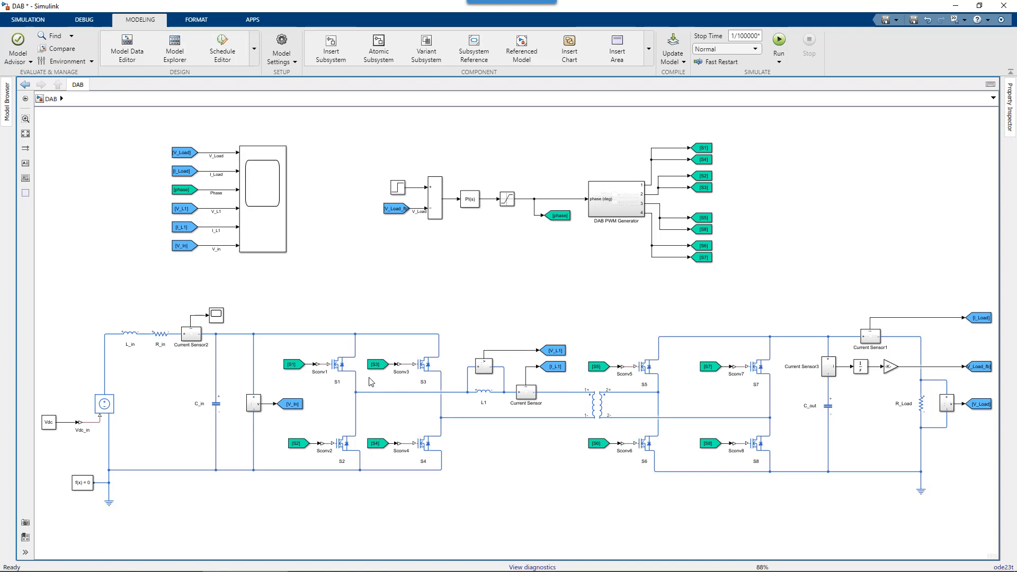
click(222, 399)
click(473, 355)
click(217, 412)
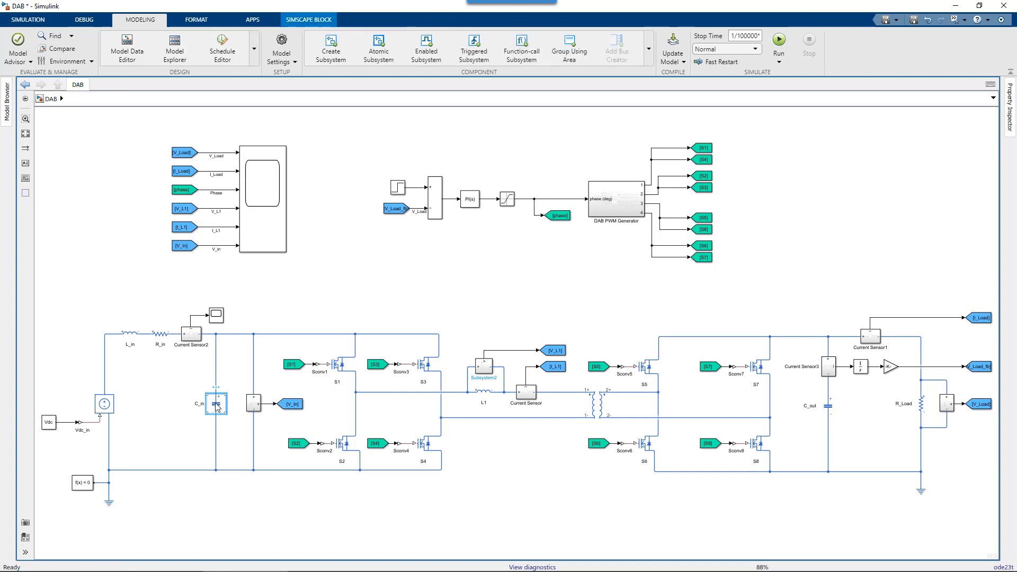
double_click(217, 407)
click(301, 395)
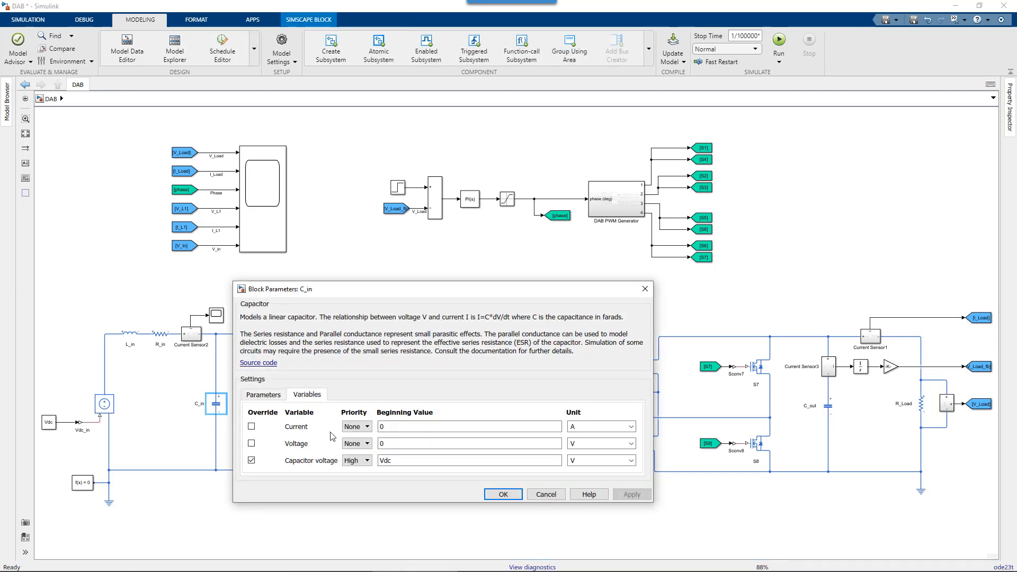
double_click(388, 461)
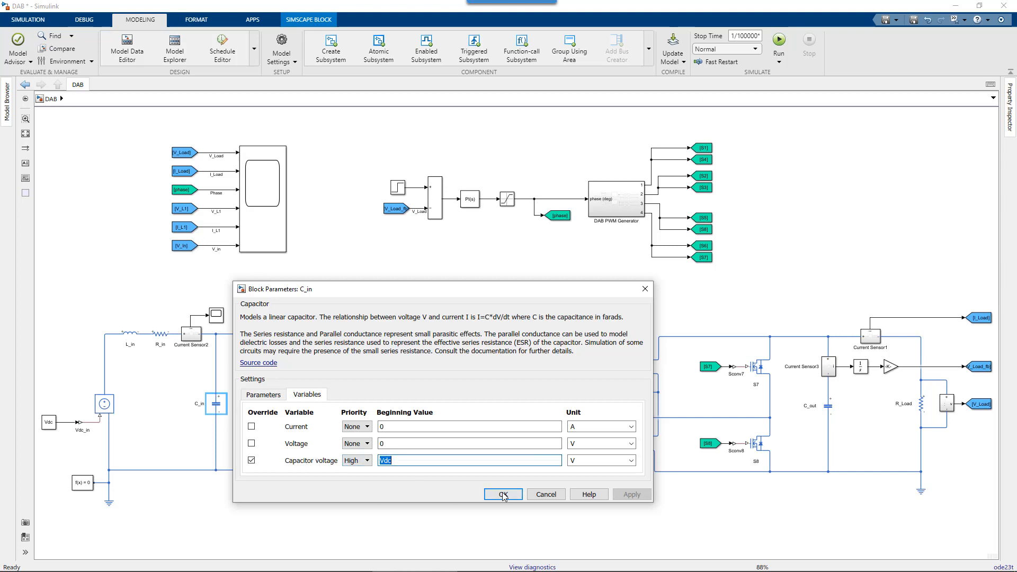
click(503, 495)
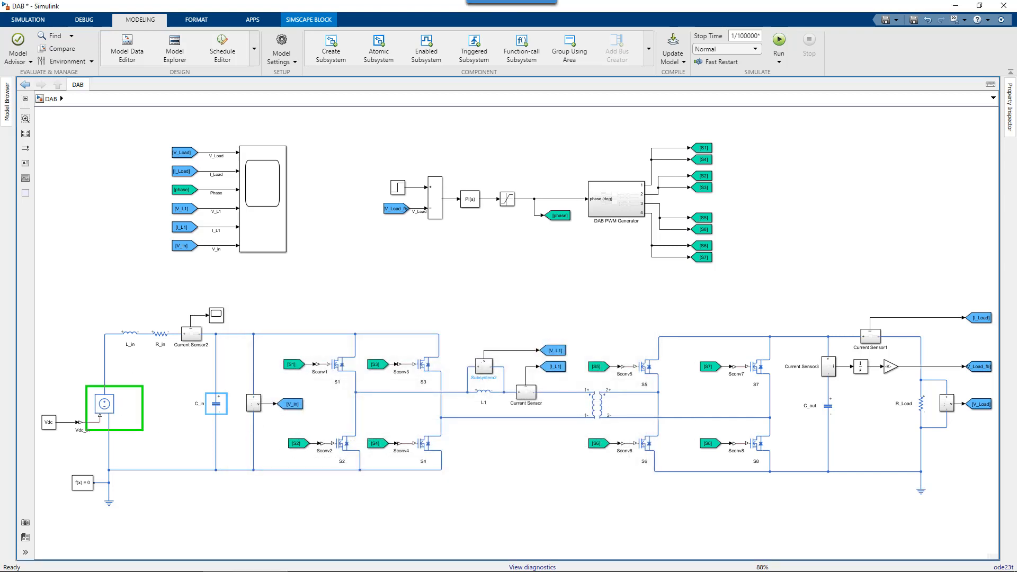
drag(116, 365, 194, 364)
key(Escape)
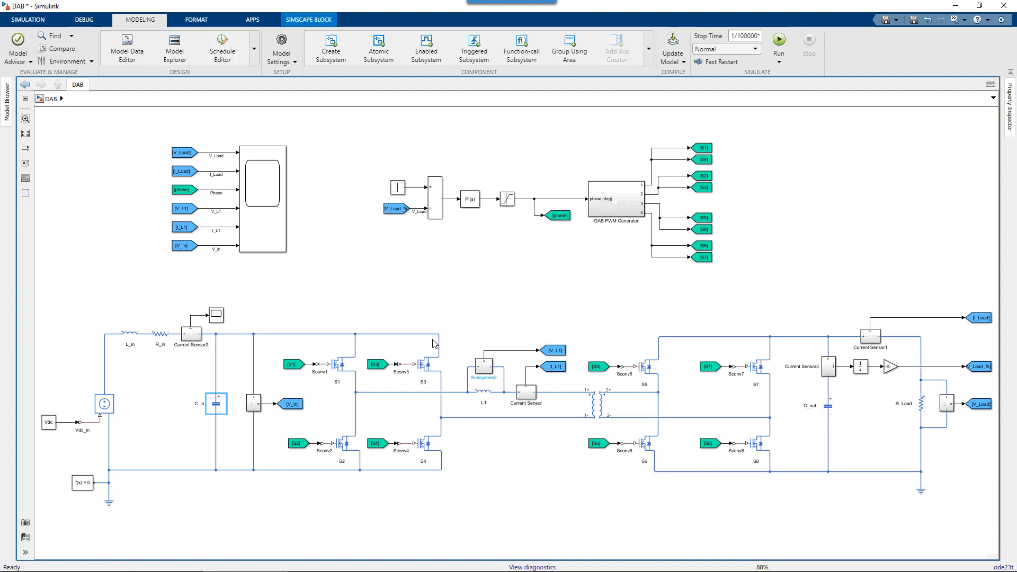
- Change the model's variable-step solver to daessc (DAE solver for Simscape) and apply the configuration
click(291, 38)
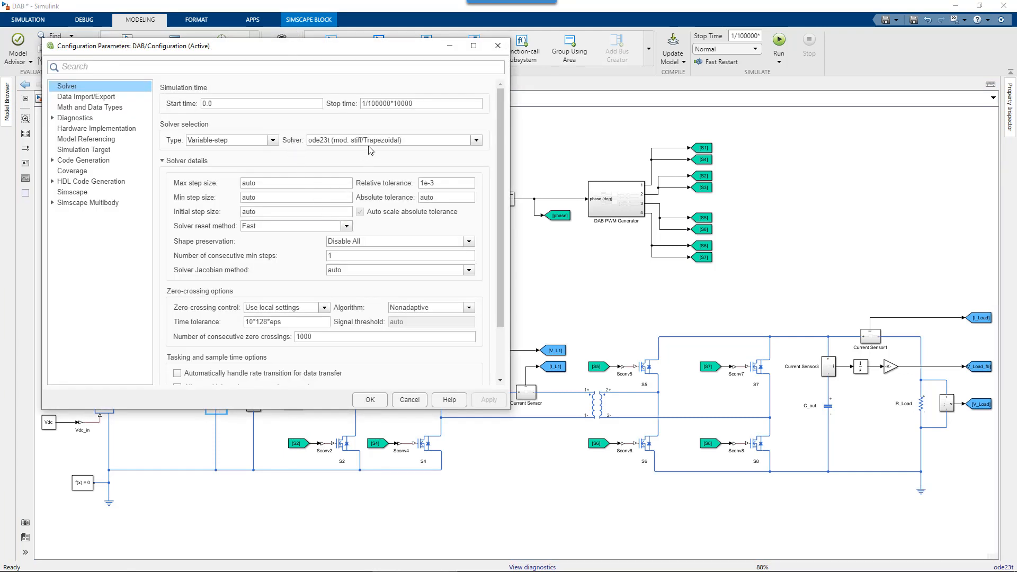
click(418, 141)
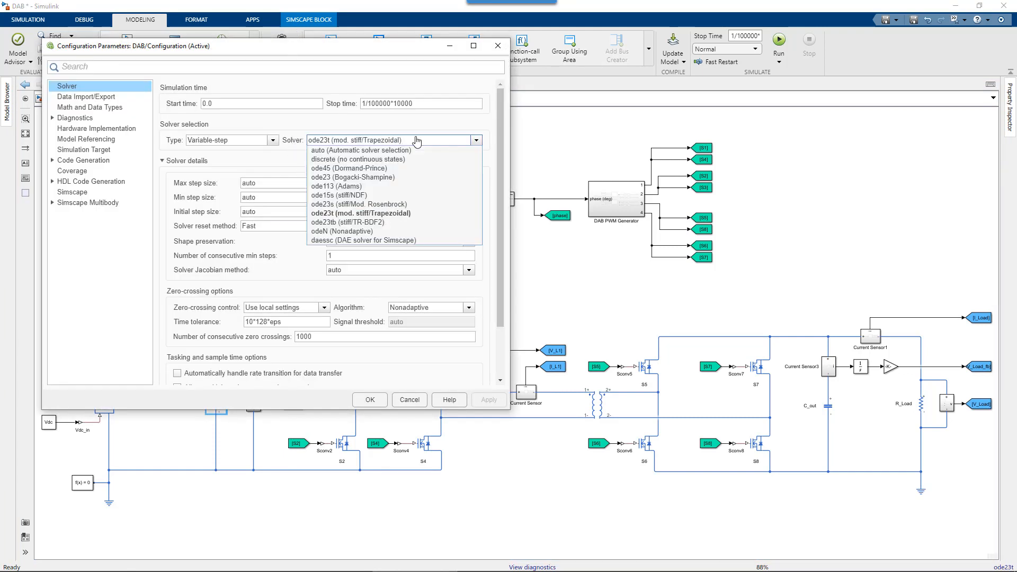
click(364, 241)
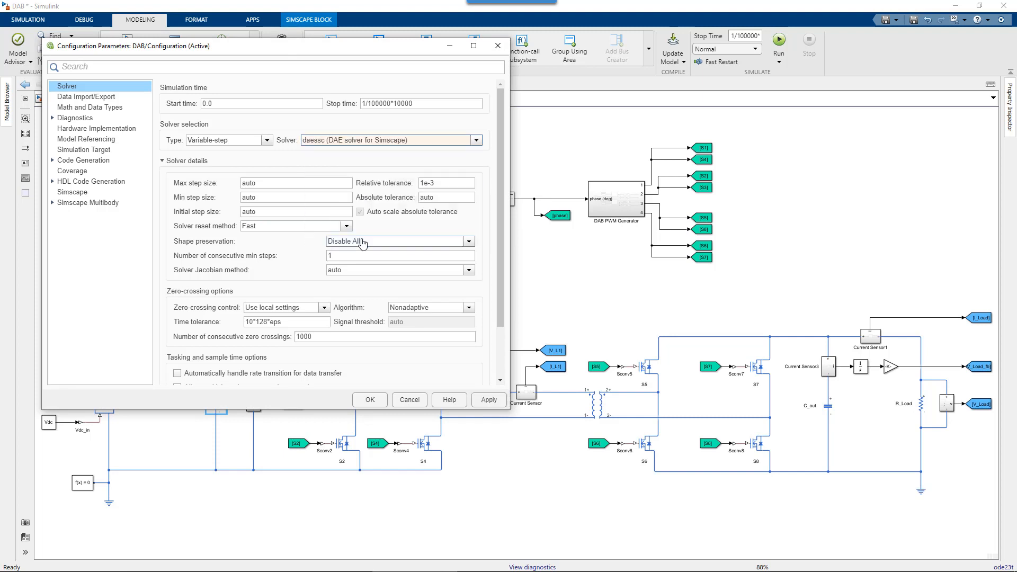
click(491, 398)
click(377, 400)
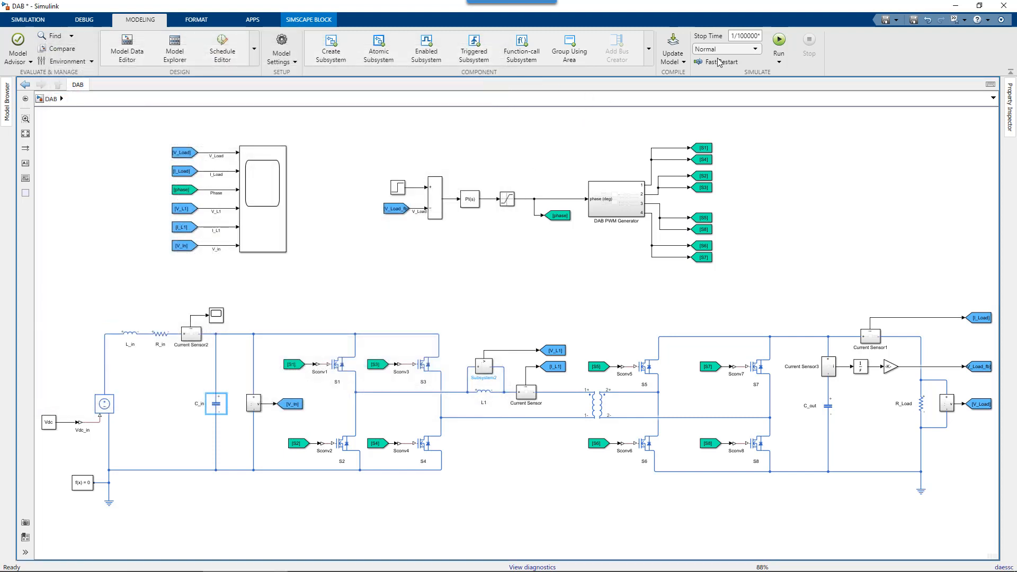
- Run the simulation with the daessc solver, check its elapsed time and open the main scope's waveforms
click(779, 42)
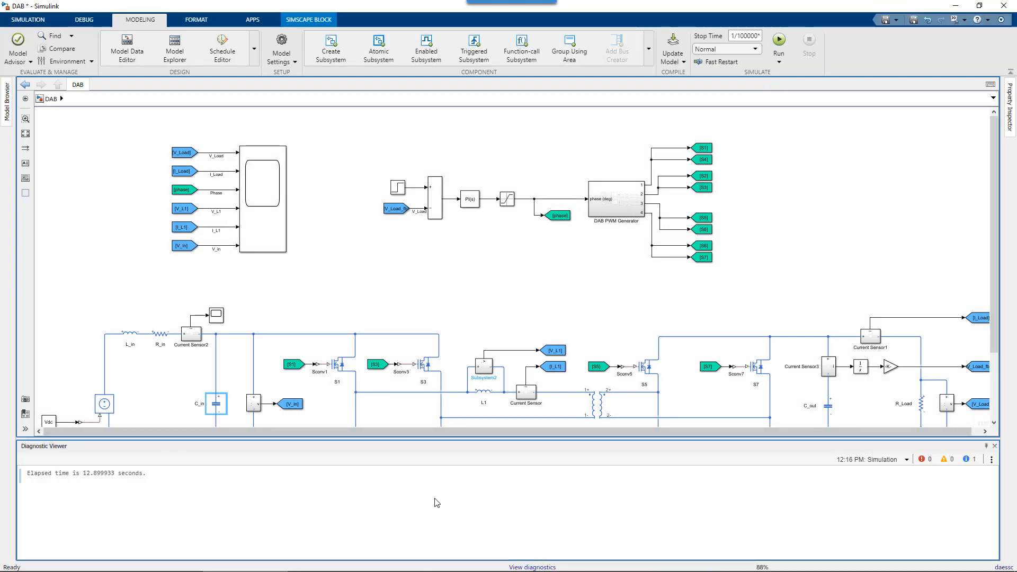
click(995, 447)
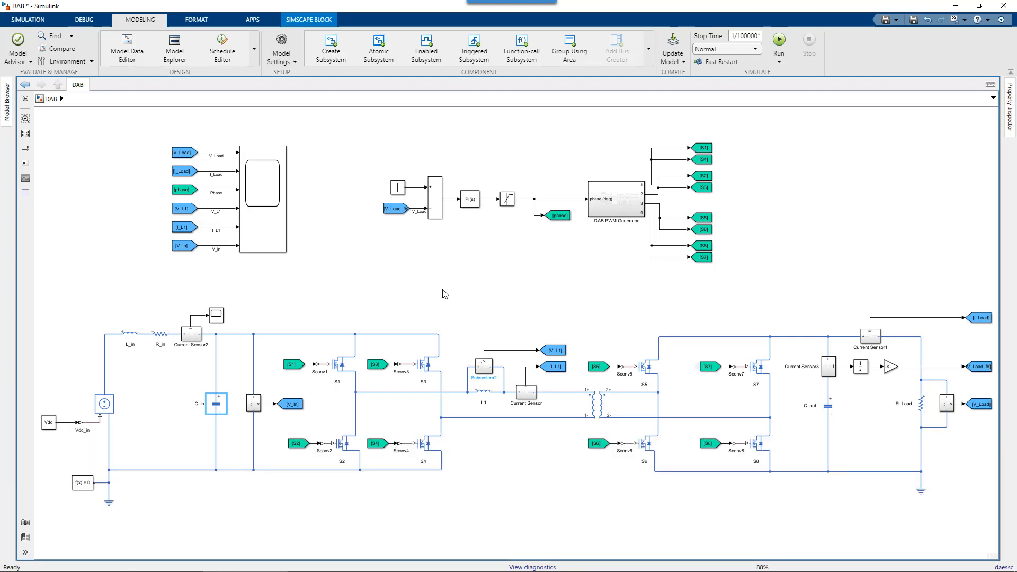
double_click(271, 230)
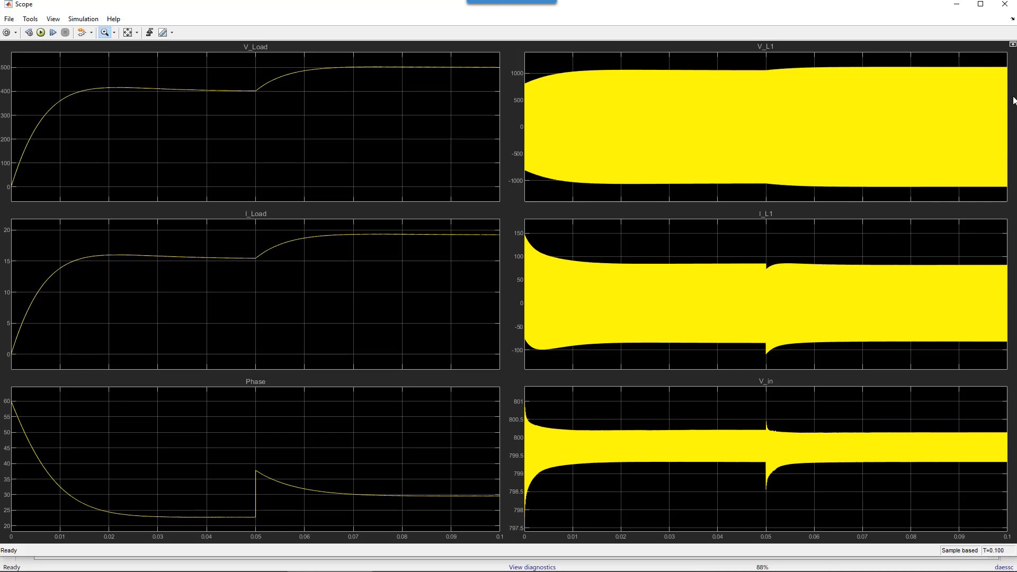
- Close the scope and move the Solver Configuration block in line with the circuit's ground rail
click(1005, 4)
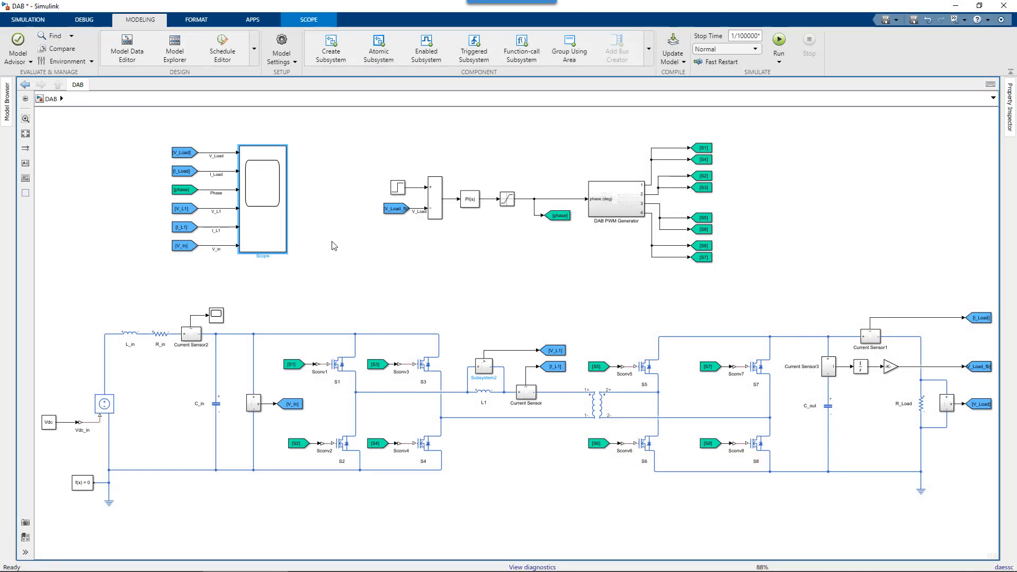
click(350, 289)
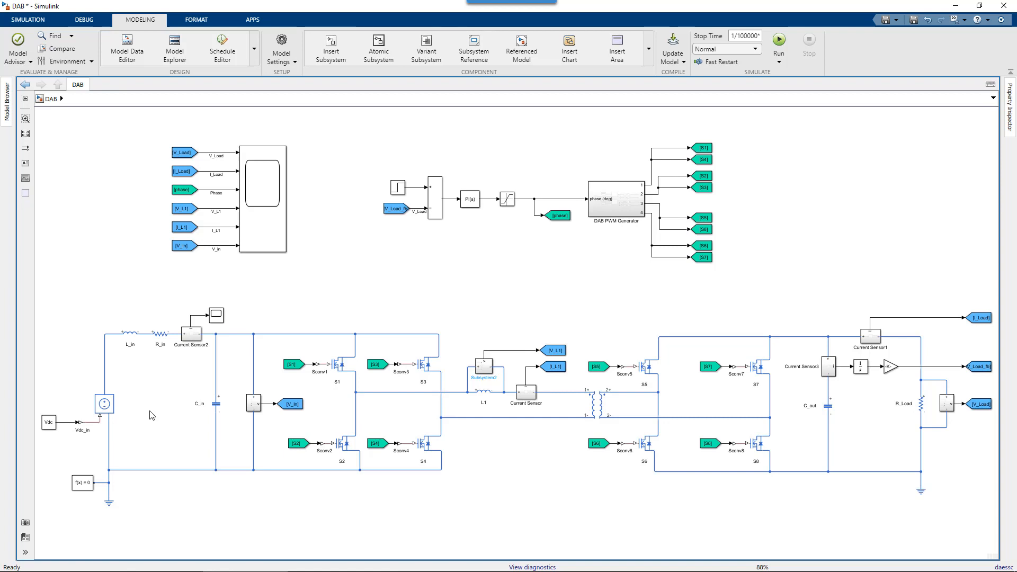
drag(87, 483, 81, 473)
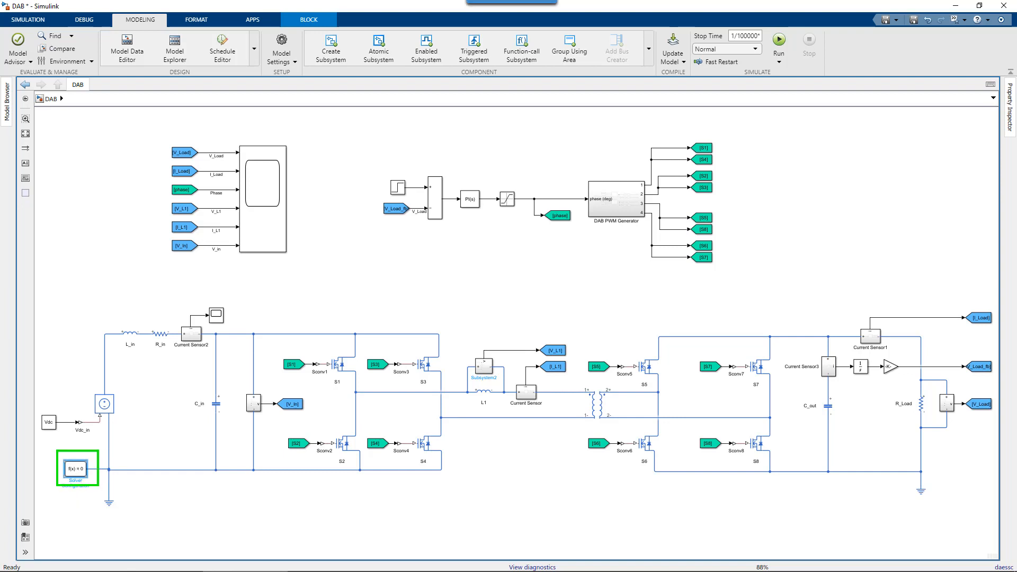
- Enable the local solver in the Solver Configuration block and examine its sample time expression and Backward Euler solver type
double_click(81, 471)
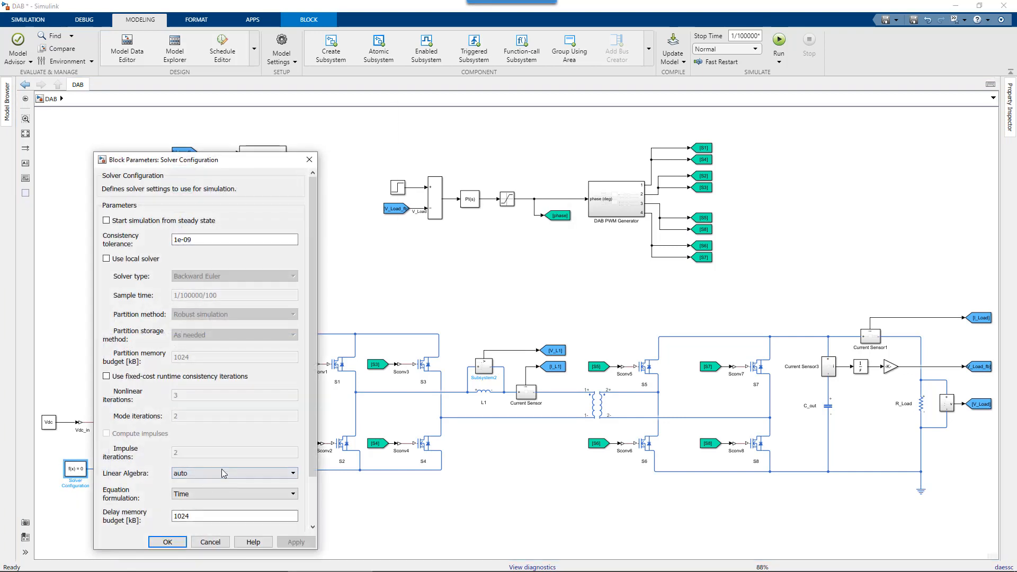
click(107, 259)
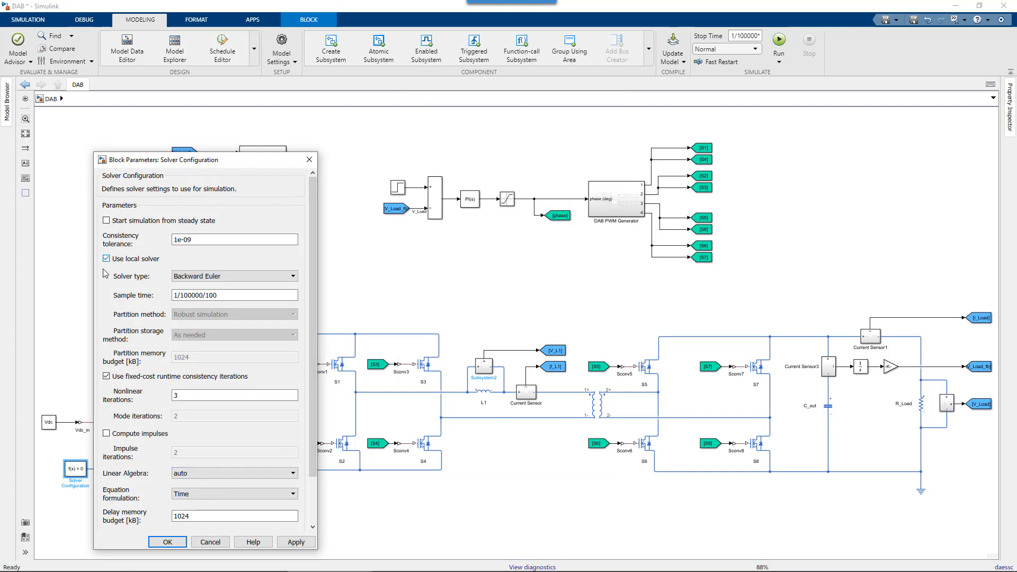
click(222, 296)
double_click(222, 296)
click(204, 296)
drag(179, 295, 204, 296)
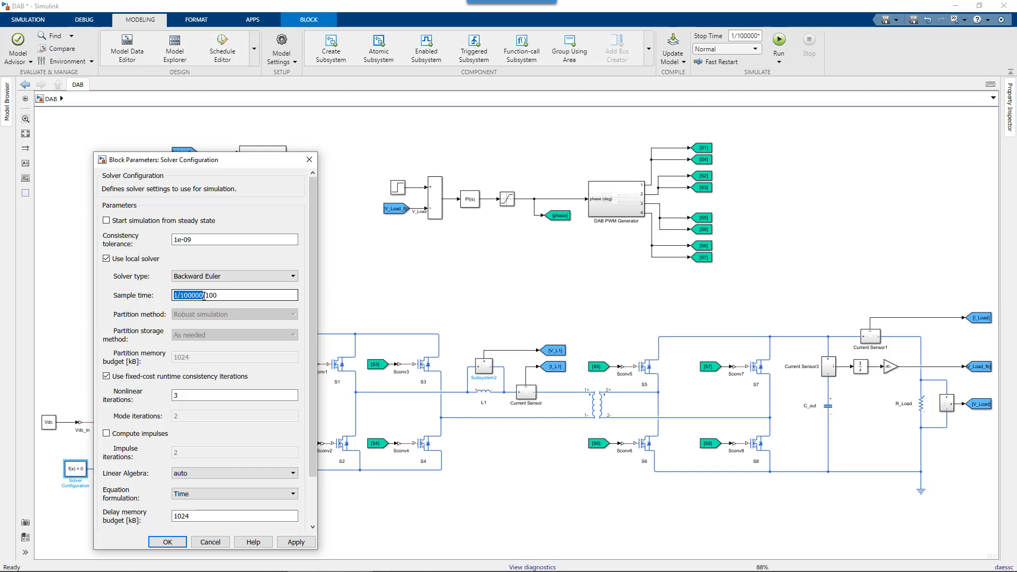
click(221, 295)
drag(216, 296, 205, 296)
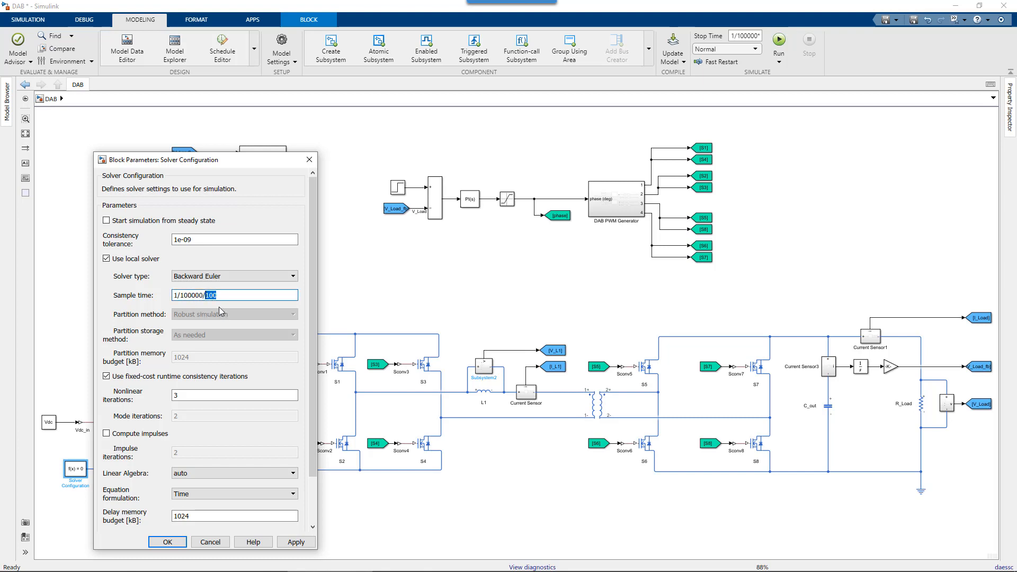
click(222, 296)
drag(221, 297, 205, 296)
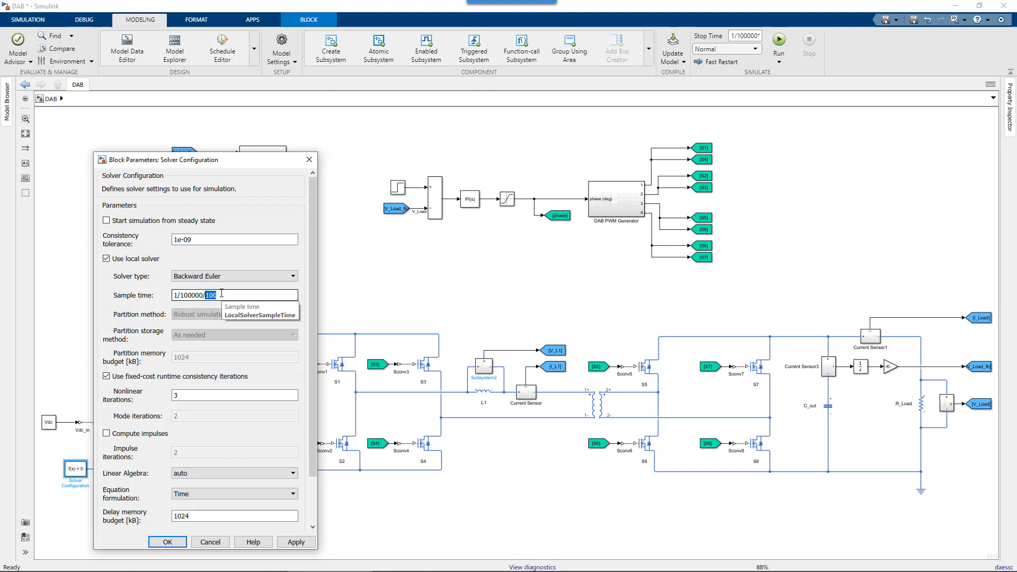
click(221, 294)
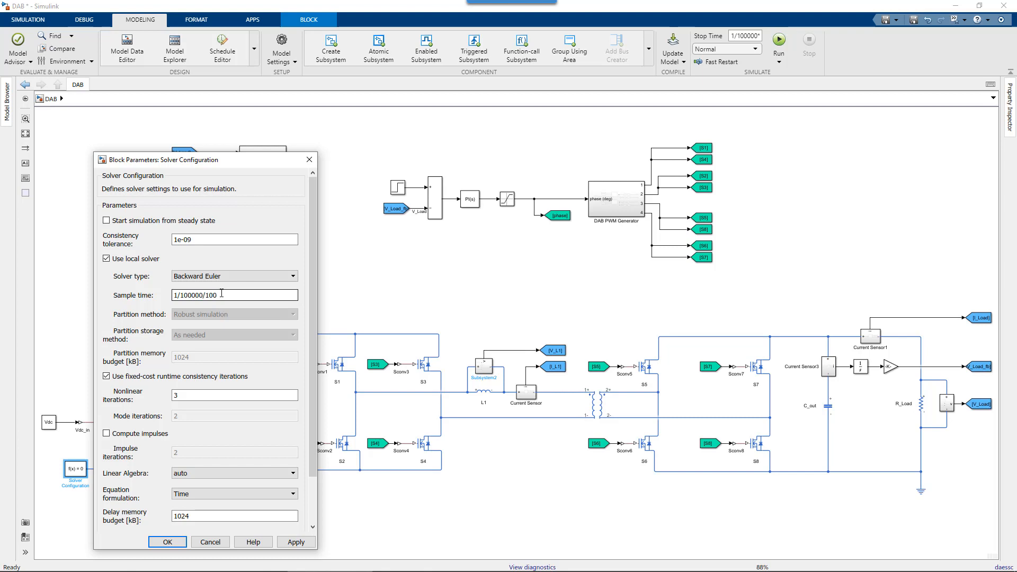
double_click(215, 295)
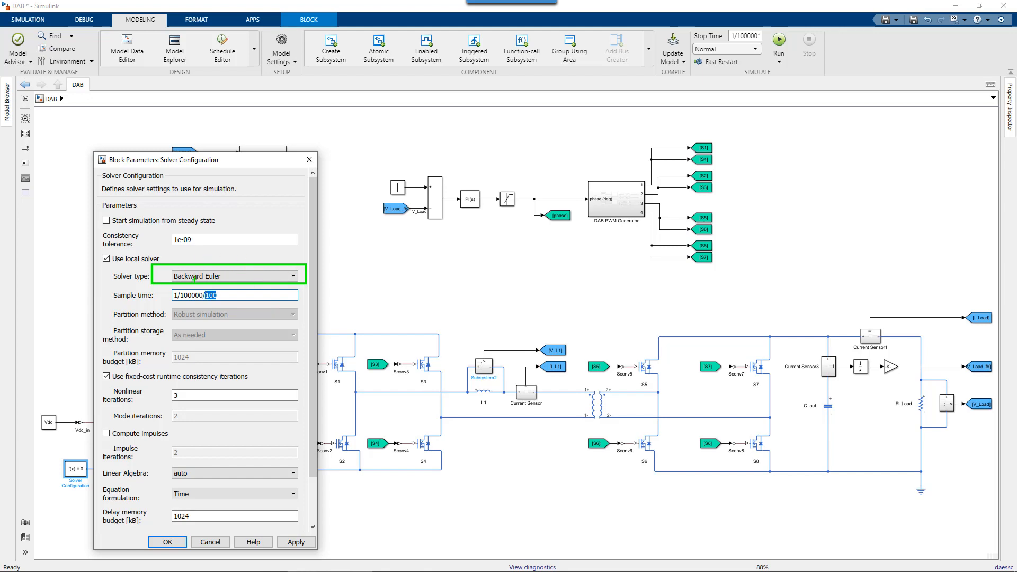
drag(71, 442, 63, 456)
key(Escape)
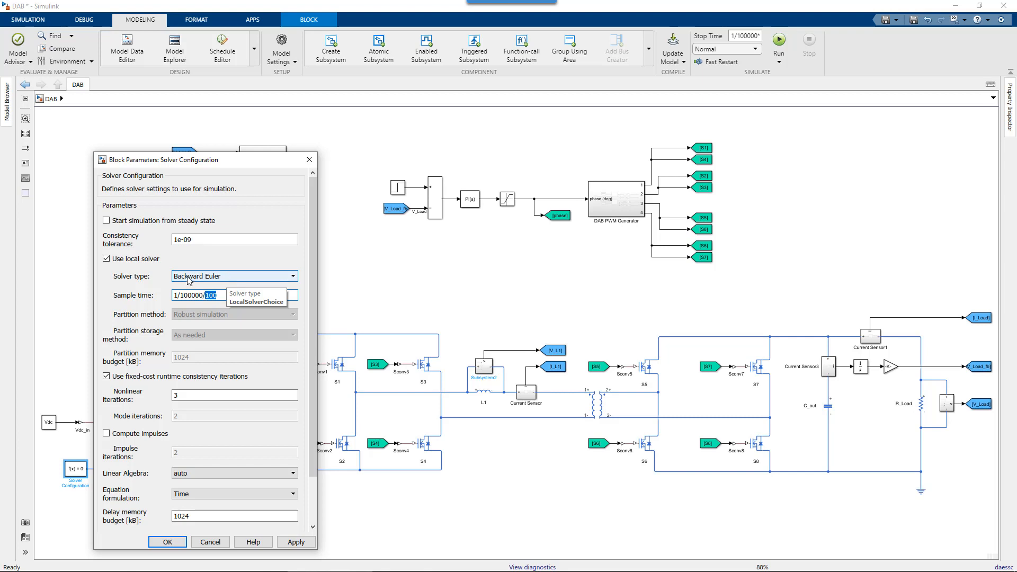
- Set the local solver's sample time to 1/100000/1000 and accept the block parameters
triple_click(194, 295)
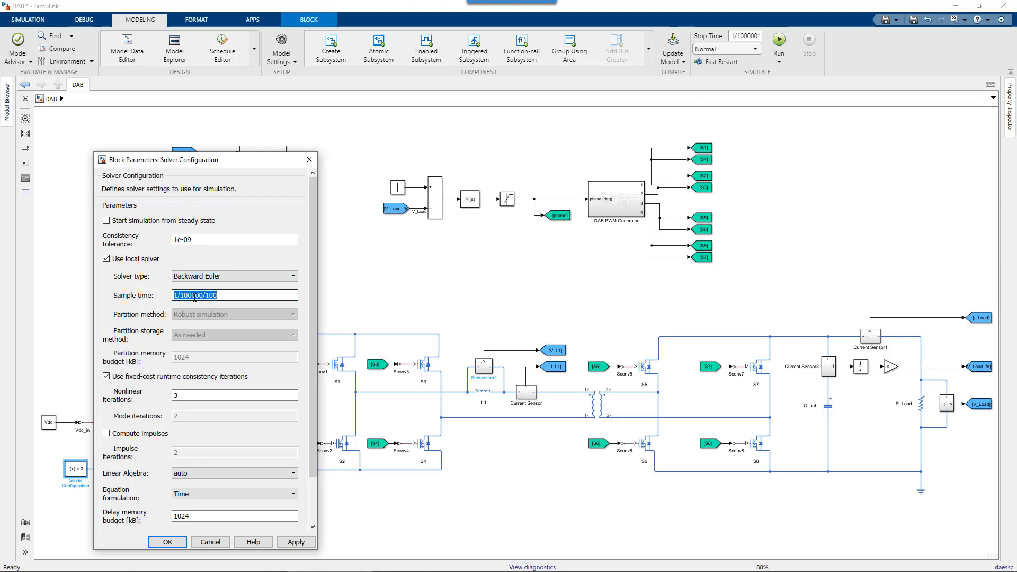
click(211, 296)
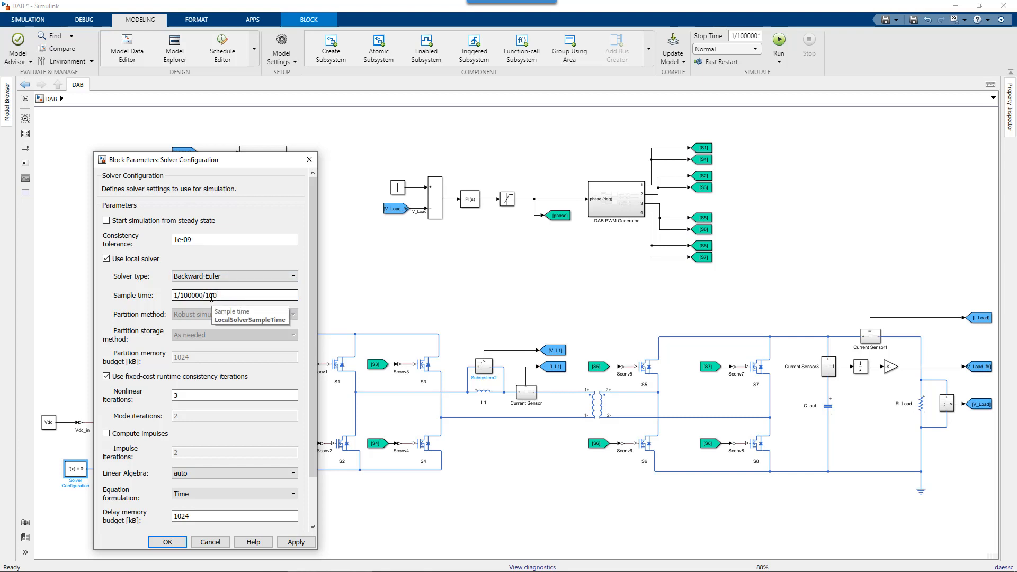
text(0)
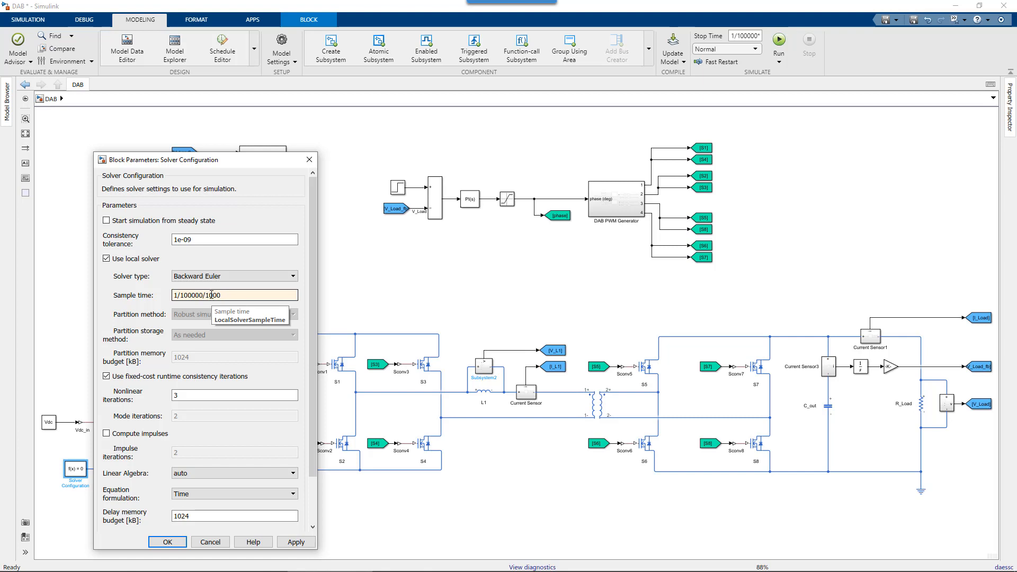
double_click(215, 295)
double_click(190, 295)
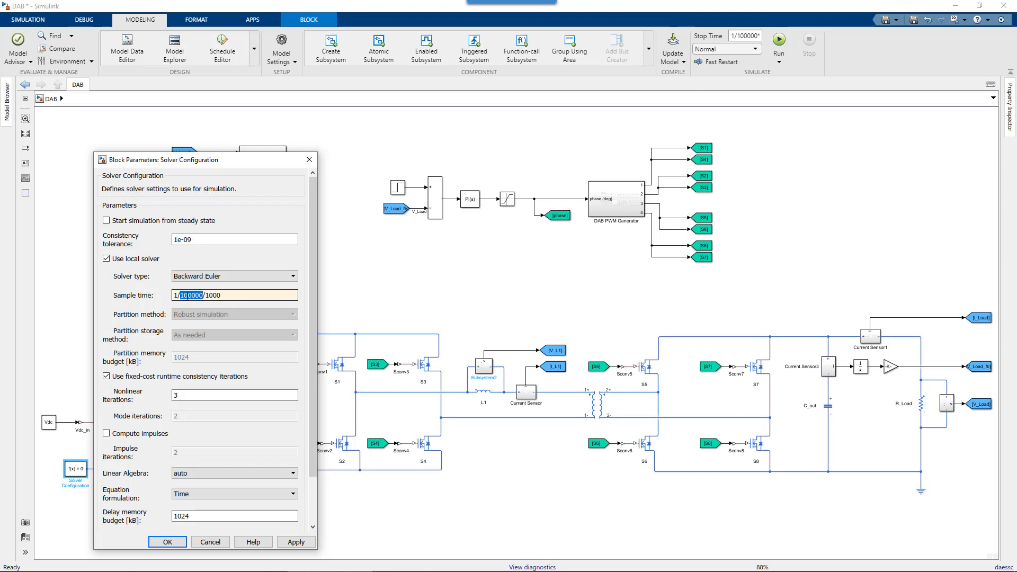
click(164, 542)
- Run the simulation with the local solver, stop it early and check the main scope's waveforms
click(779, 42)
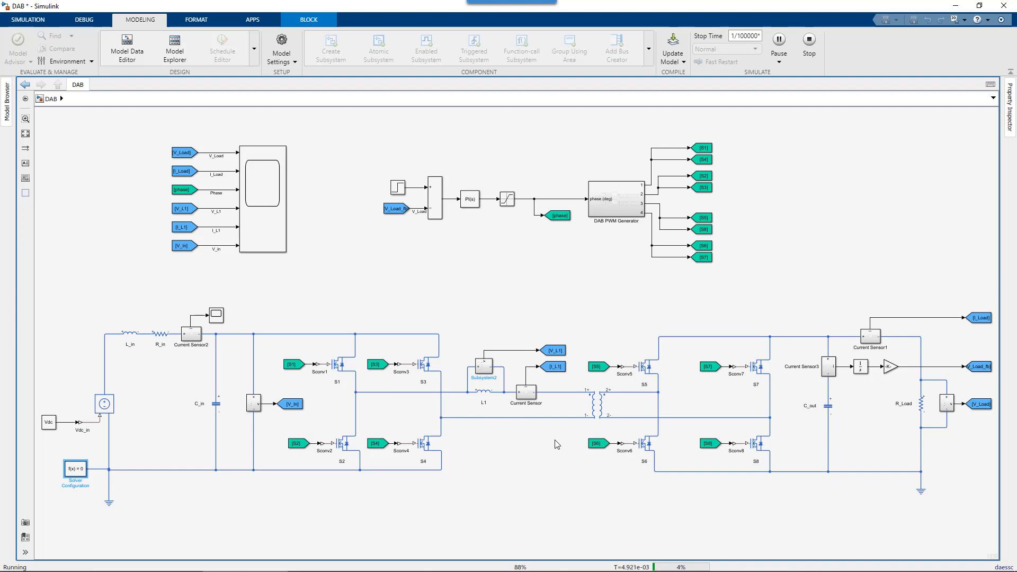
click(810, 47)
click(261, 220)
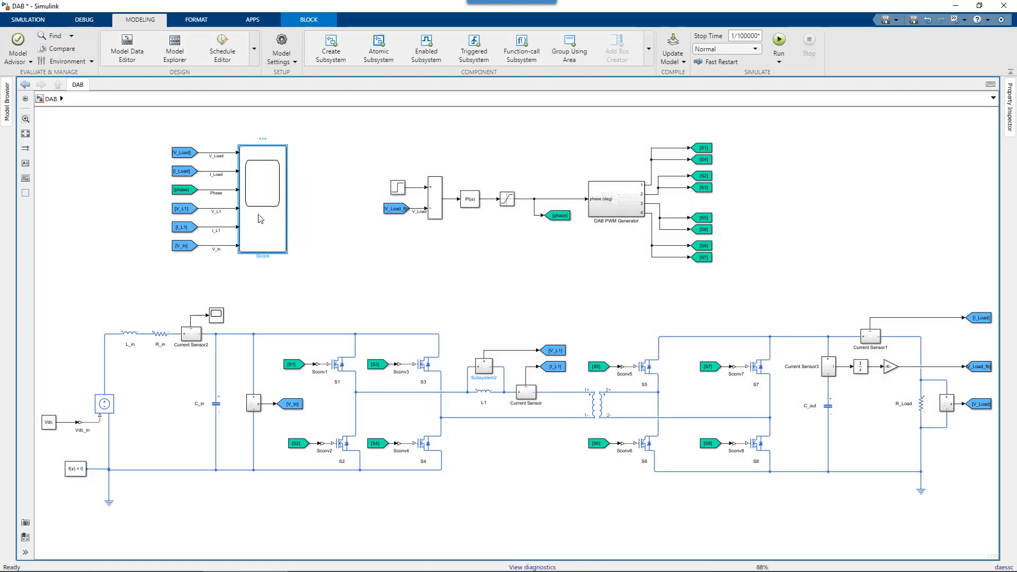
double_click(261, 219)
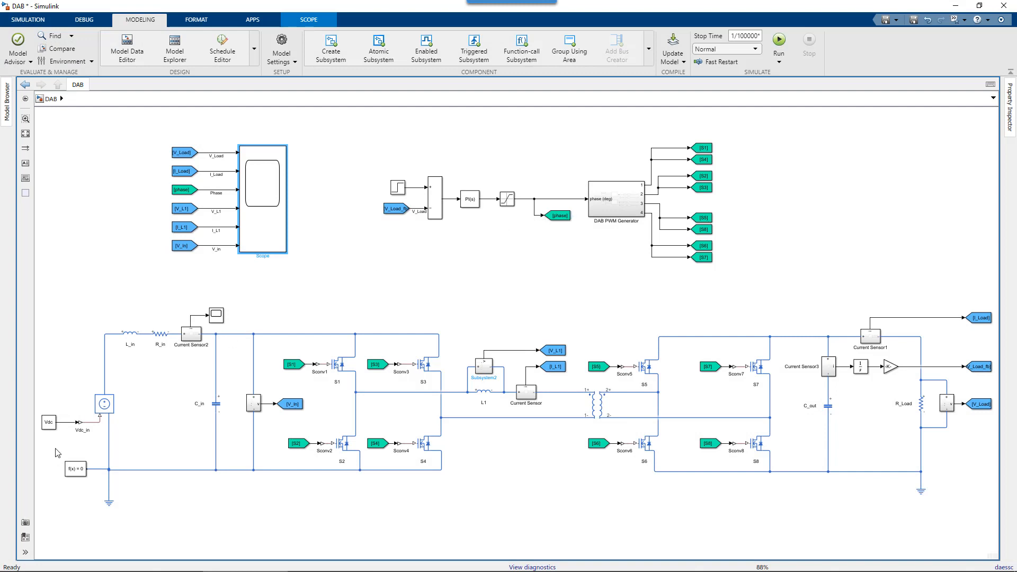
- Disable the local solver in the Solver Configuration block and recheck the block's settings
double_click(75, 469)
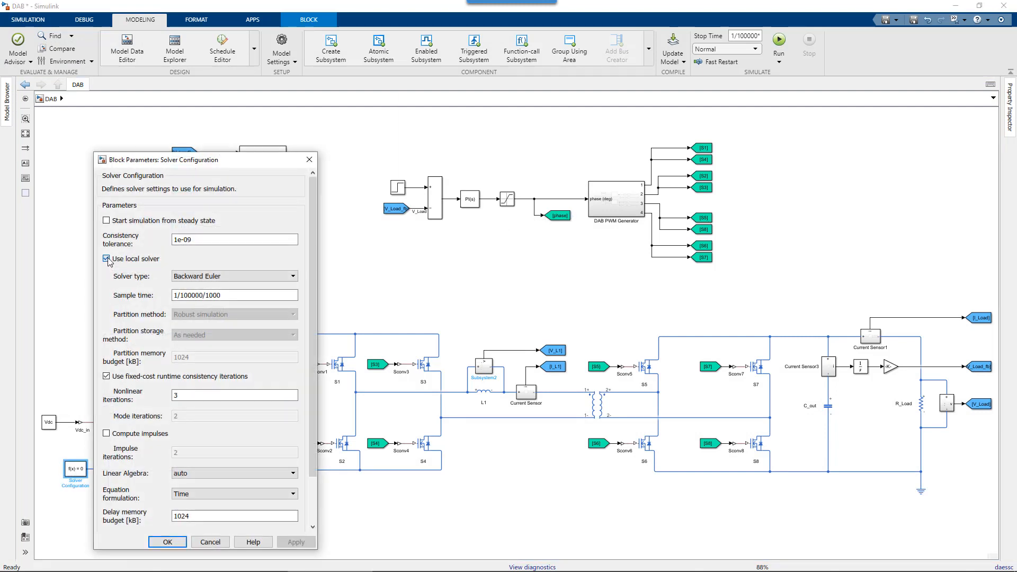
click(107, 259)
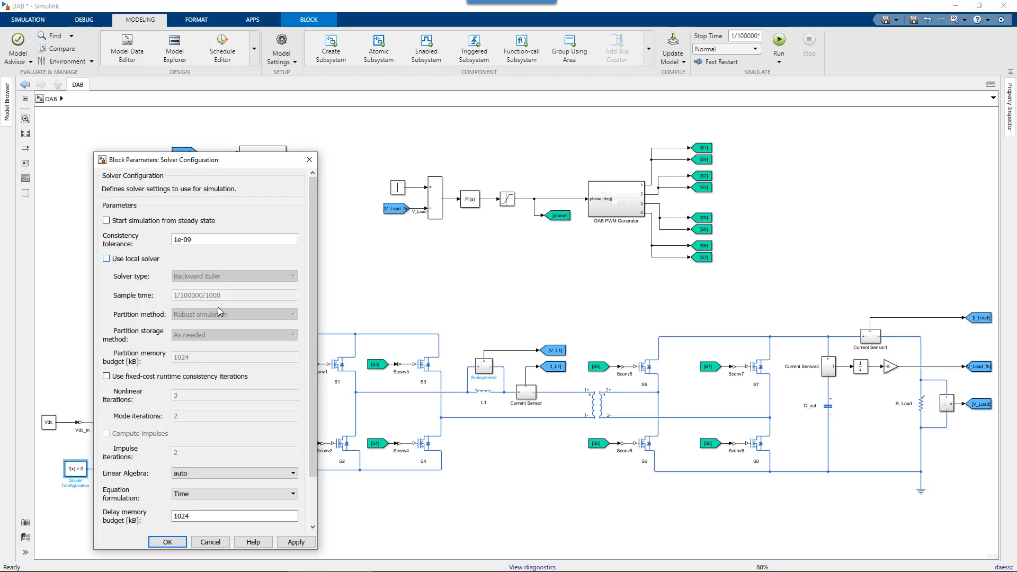
click(167, 542)
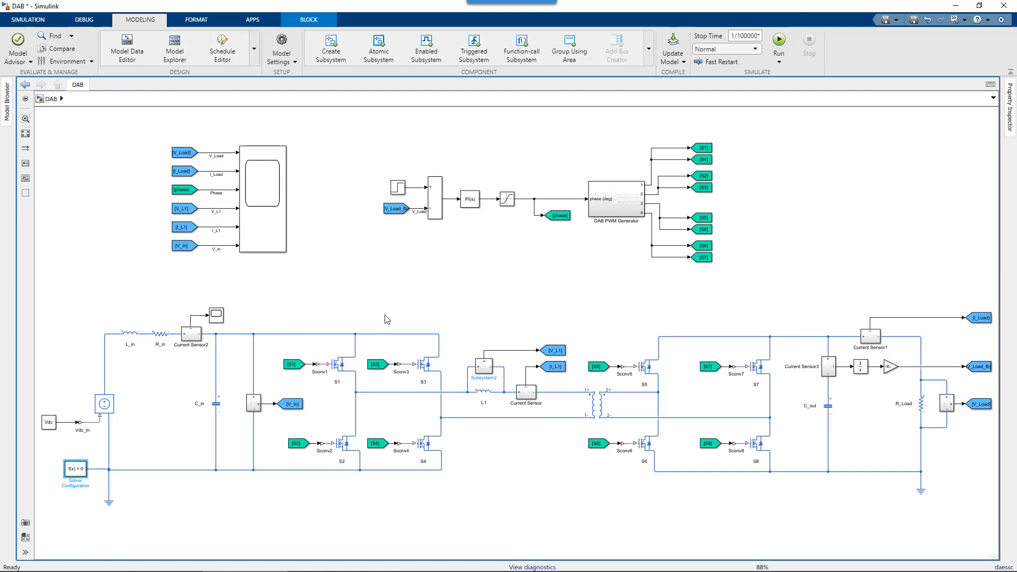
double_click(76, 470)
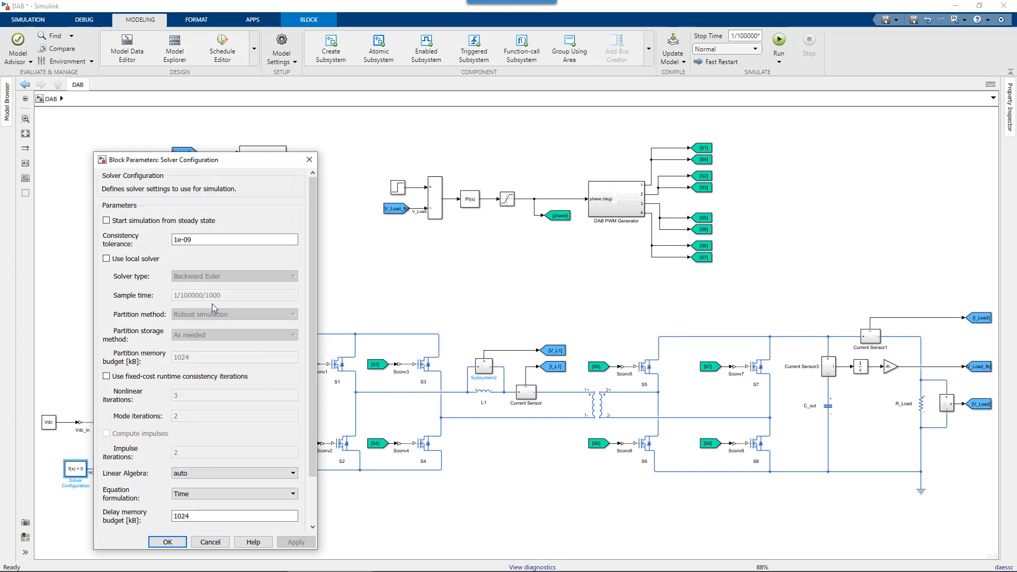
click(168, 544)
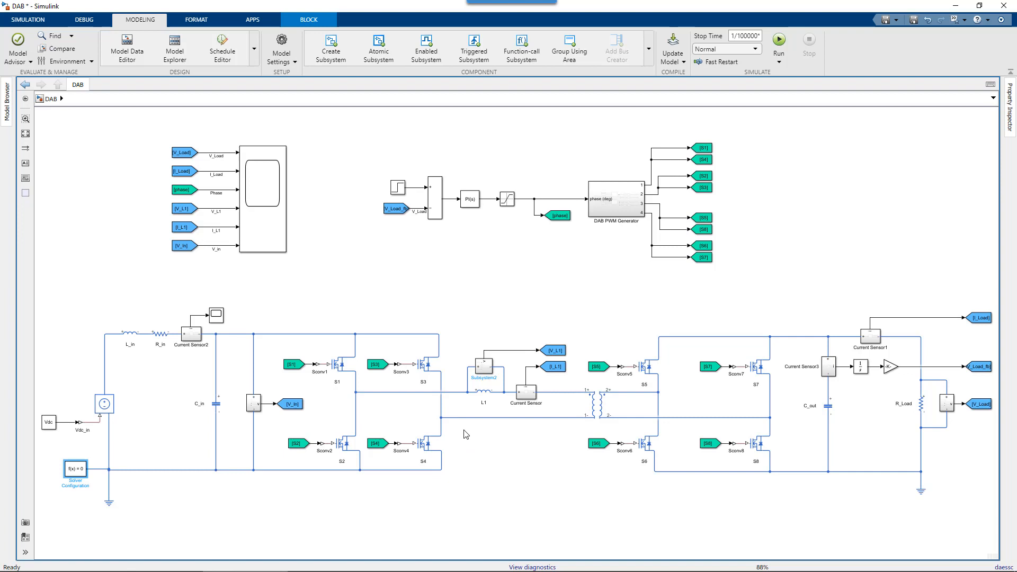
- Inspect the off-state conductance in the parameters of MOSFET S1
click(341, 362)
double_click(341, 364)
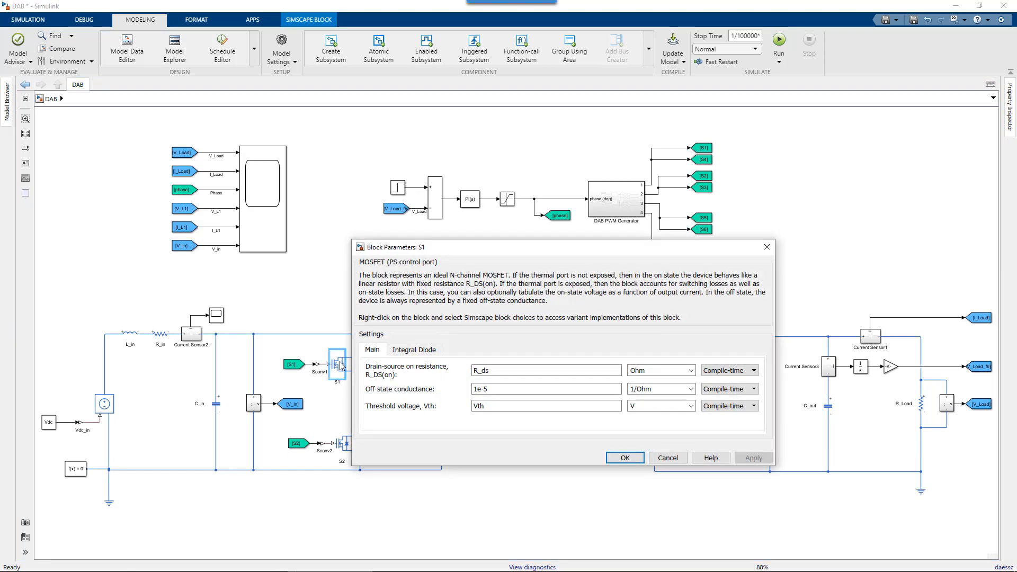
drag(358, 384, 512, 396)
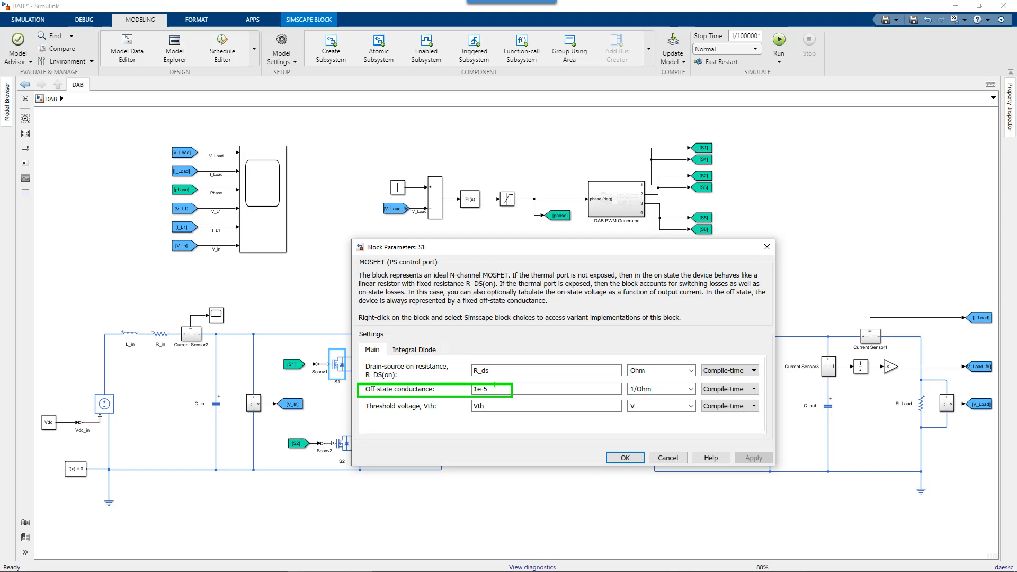
key(Escape)
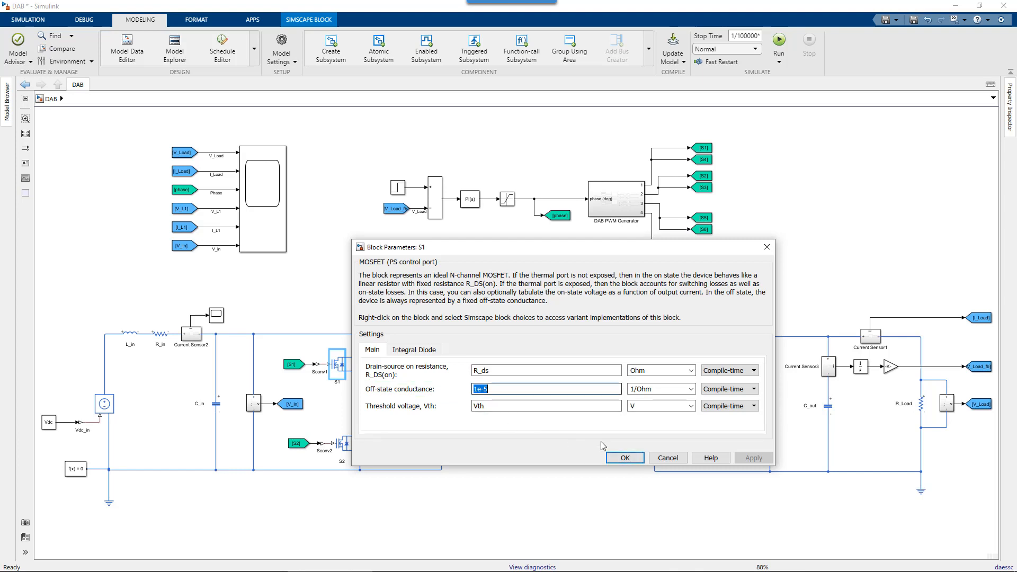
click(625, 458)
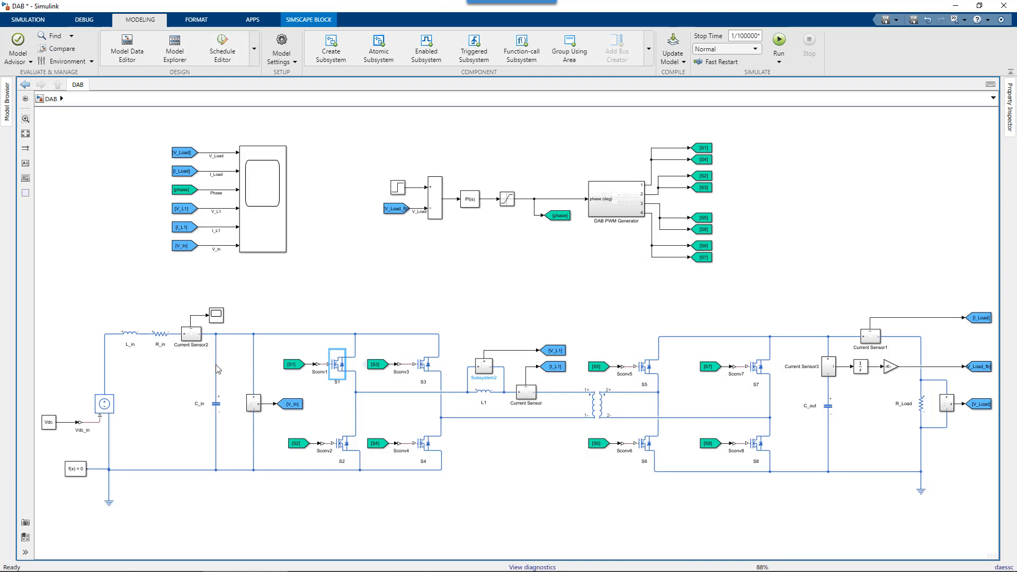
- Review the parallel conductance of the L_in inductor and the consistency options in the Solver Configuration block
double_click(137, 335)
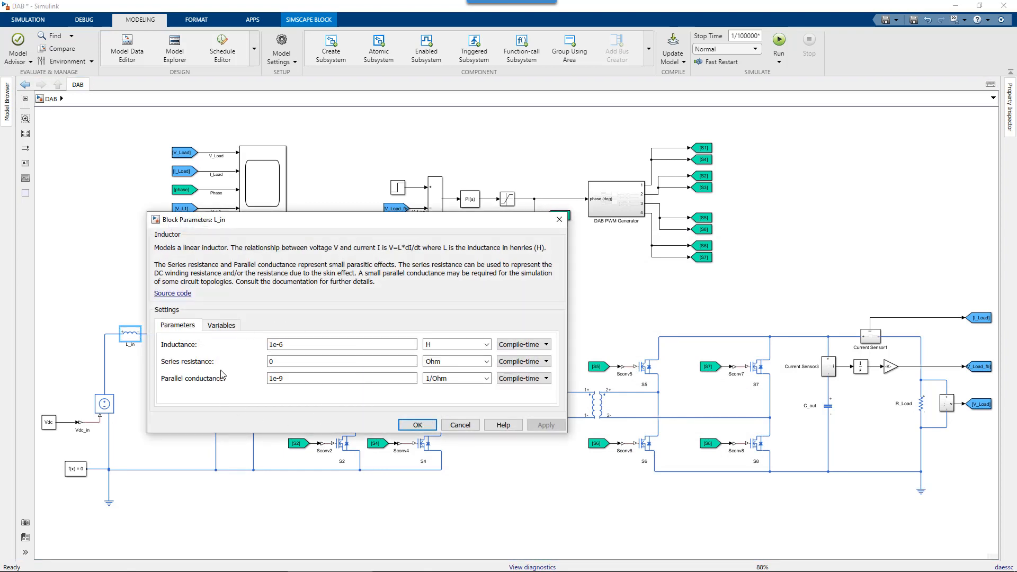
double_click(291, 378)
click(429, 426)
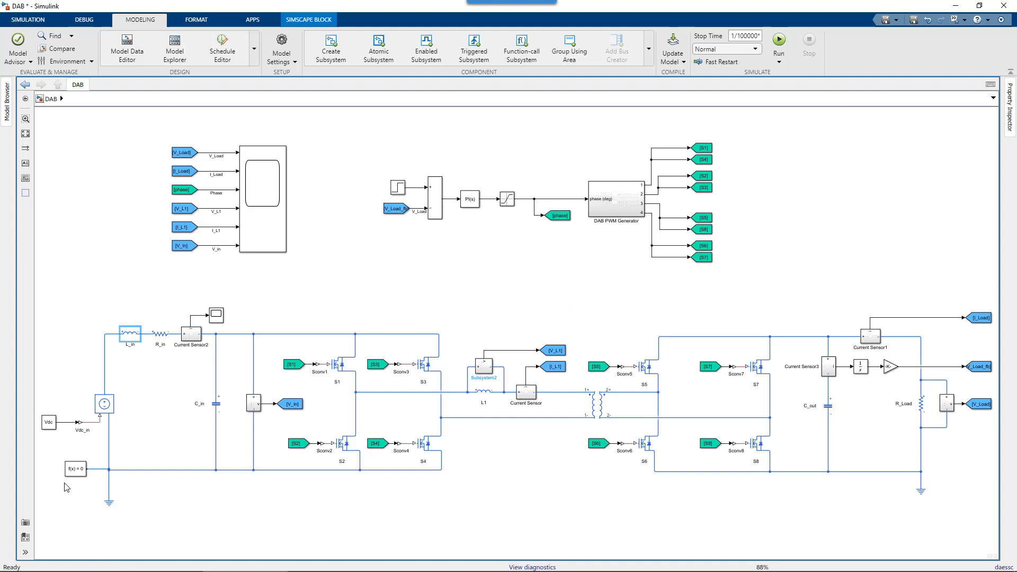
double_click(75, 469)
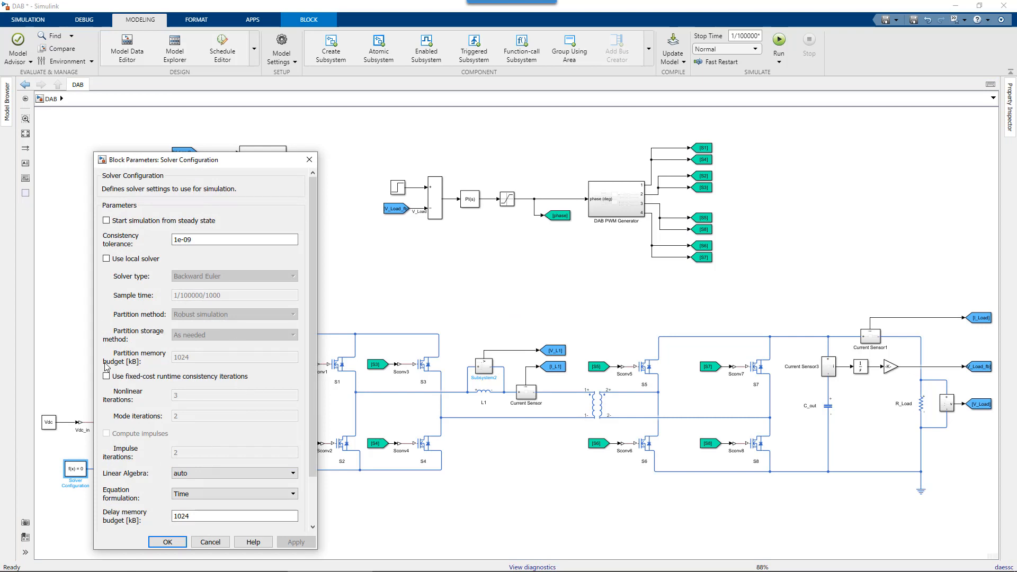
click(162, 540)
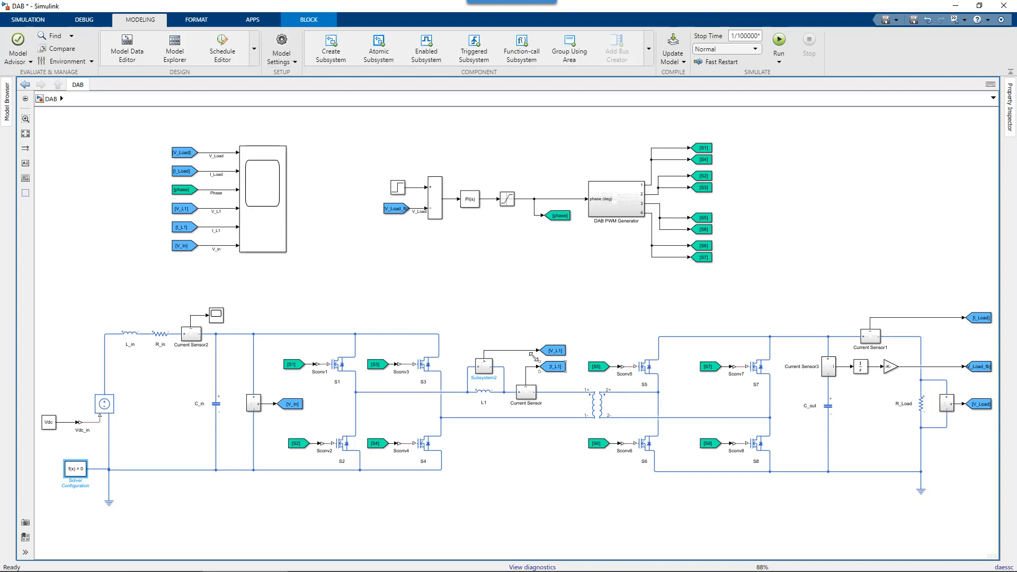
- Change the model's variable-step solver to ode23t (mod. stiff/Trapezoidal) and apply the configuration
click(282, 47)
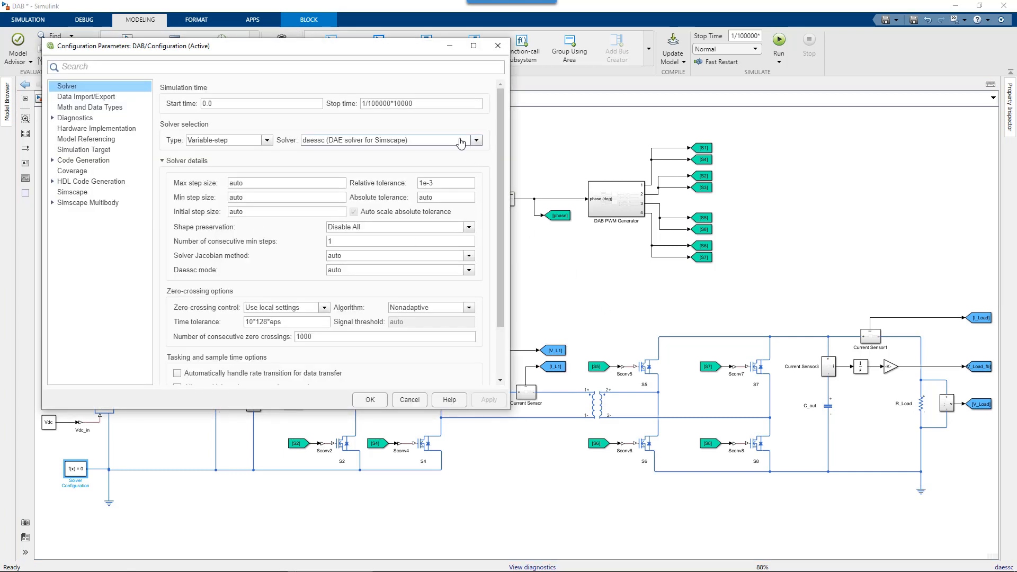
click(477, 140)
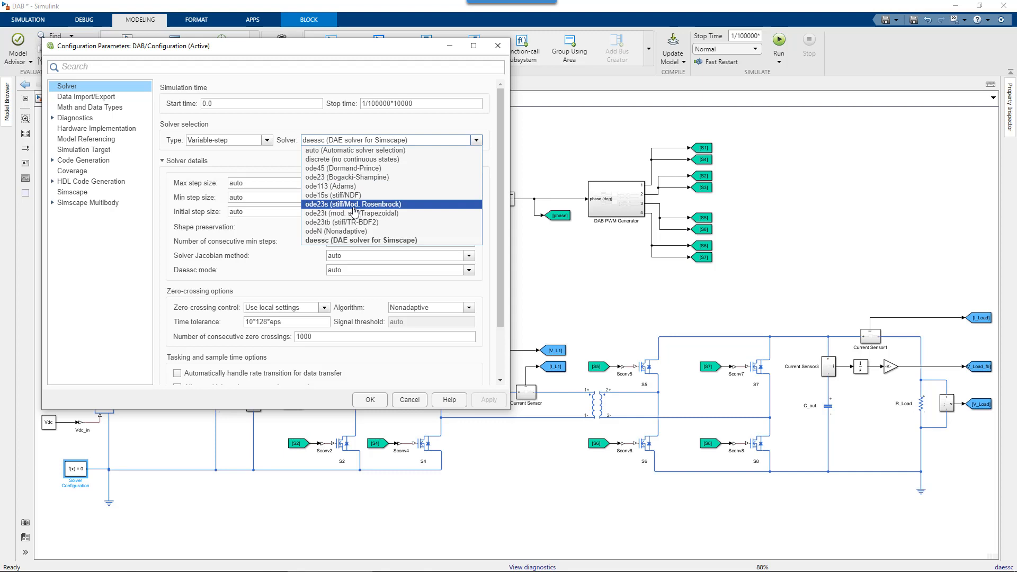
click(337, 213)
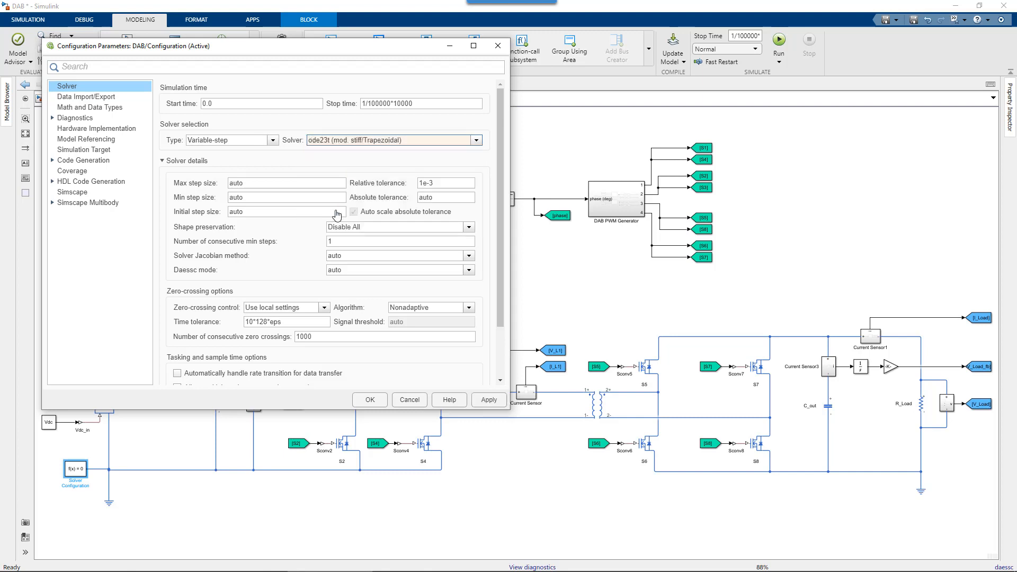
click(485, 398)
click(381, 401)
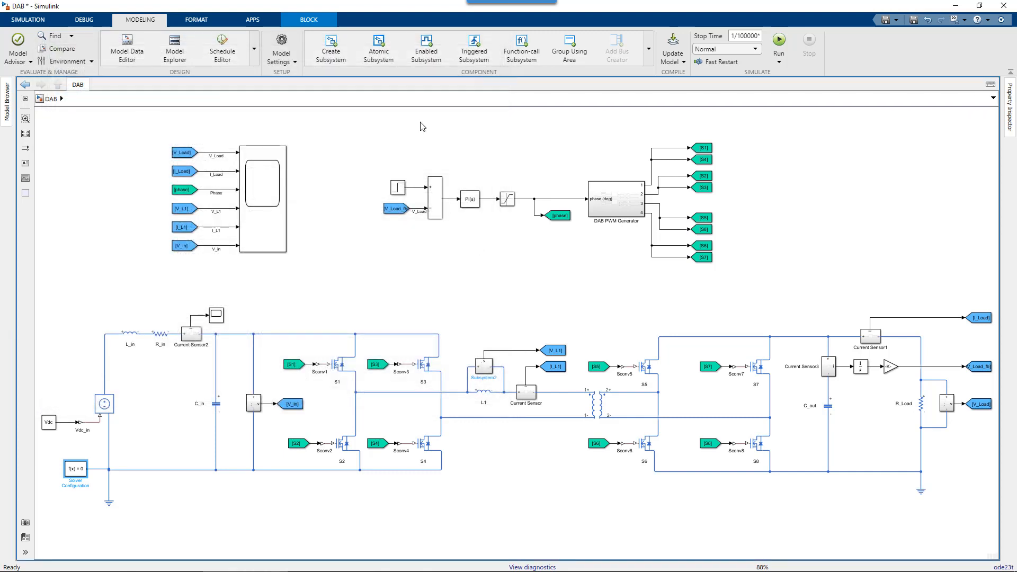
- Save the model, and save a copy of it under the file name DAB_Golden_Reference.slx
click(101, 170)
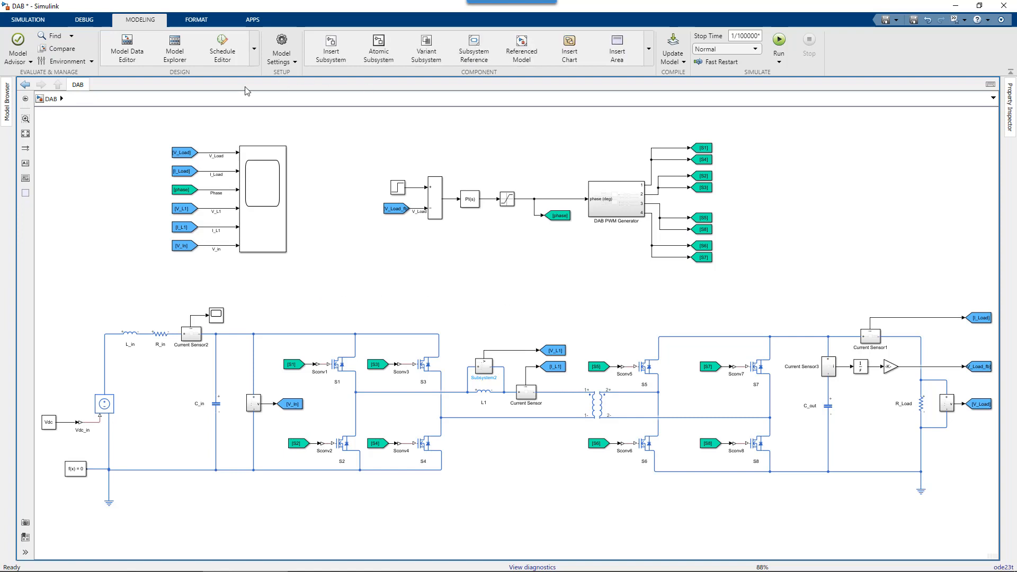
click(29, 20)
click(43, 47)
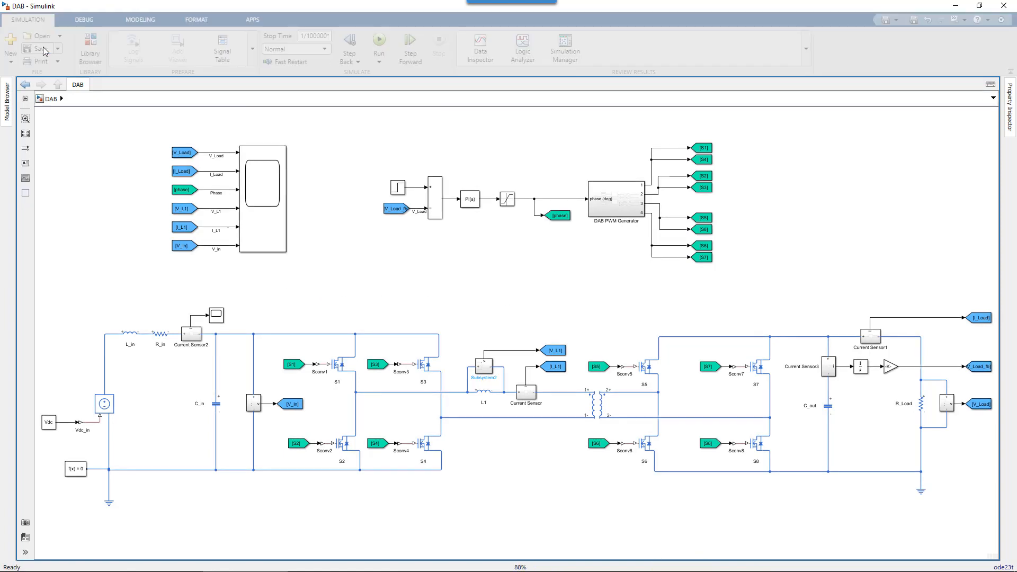
click(58, 48)
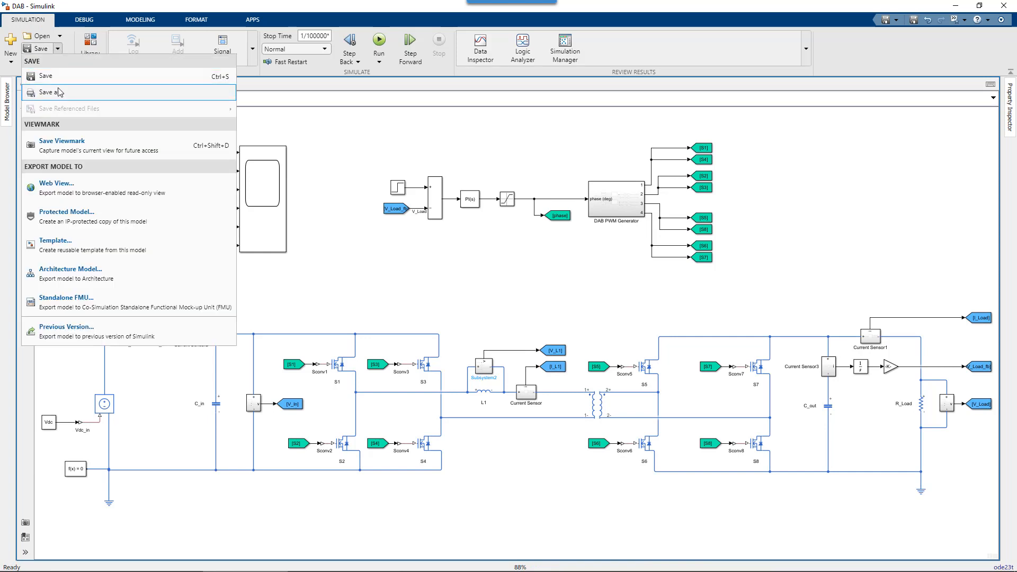
click(59, 92)
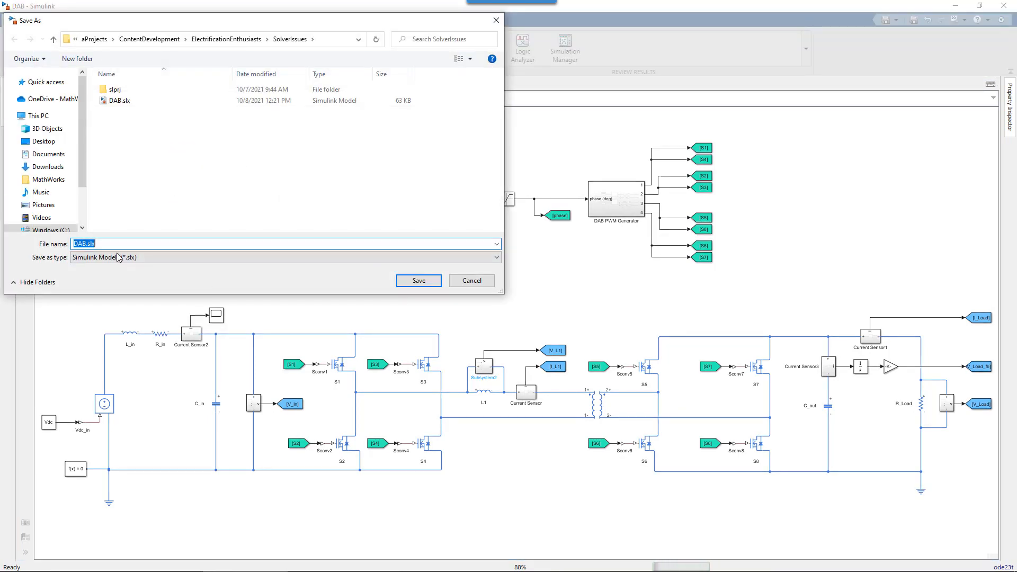
click(85, 245)
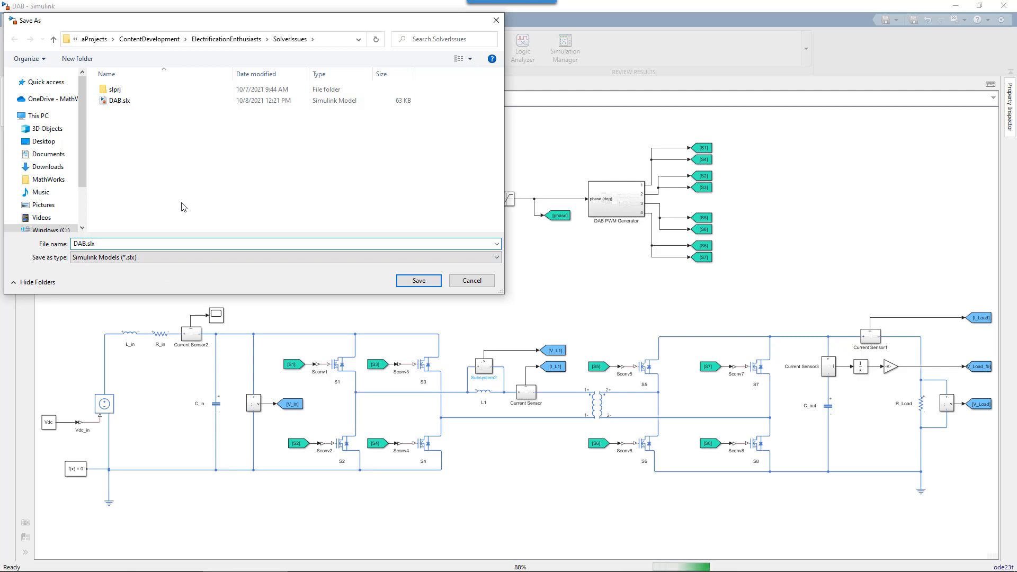
text(_Golden_Refere)
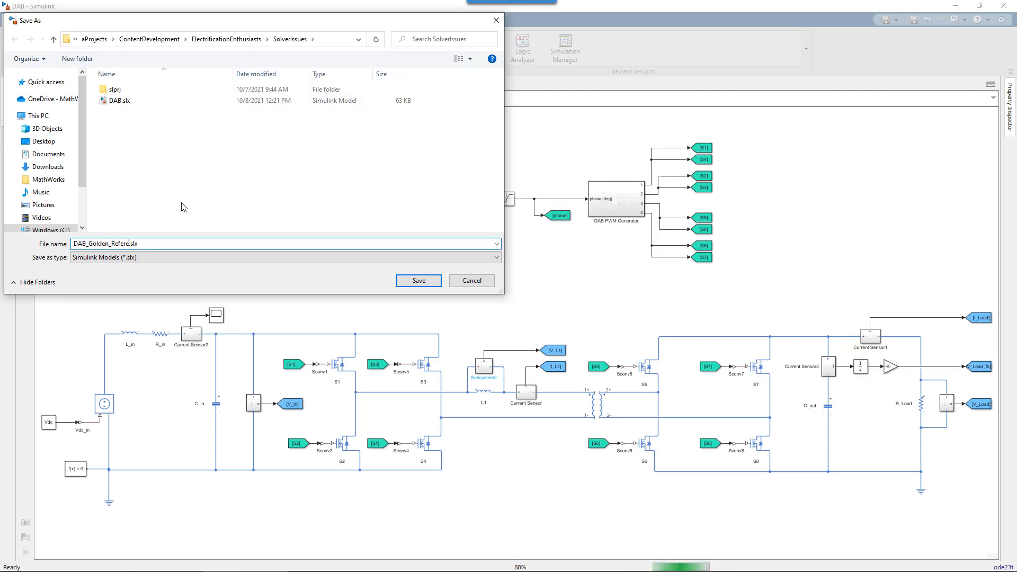
text(nce)
key(Return)
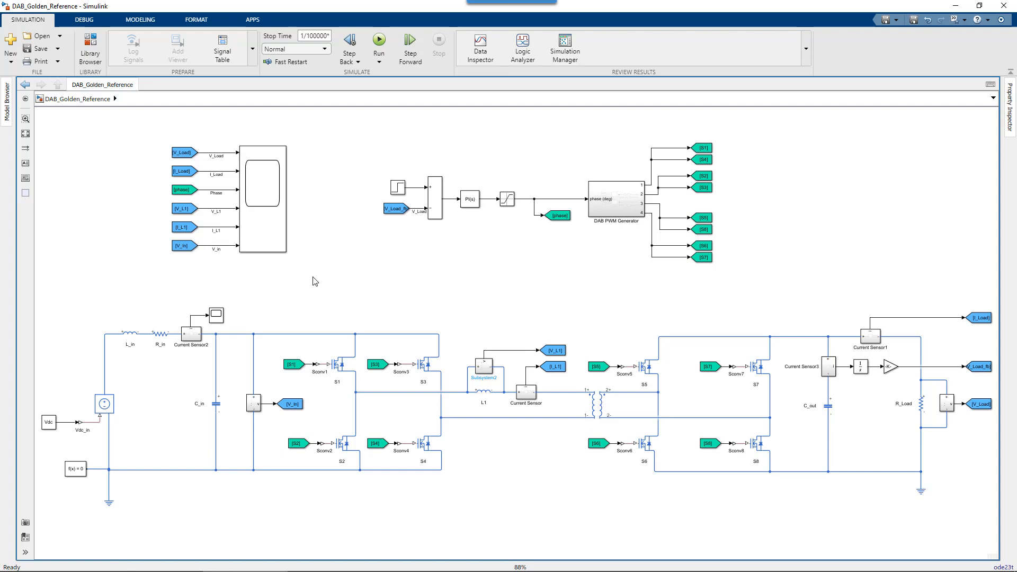
click(342, 369)
click(342, 369)
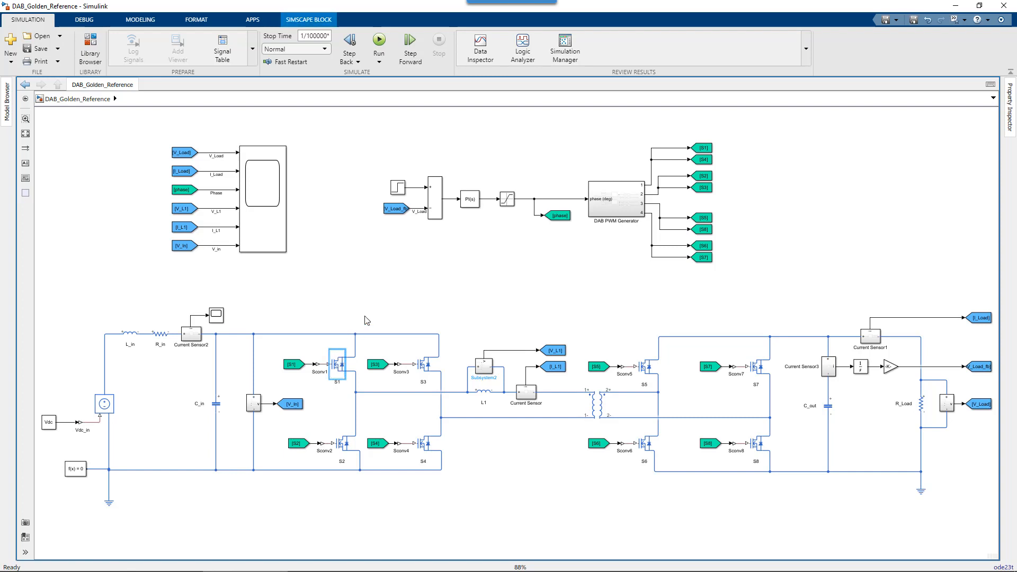
click(374, 267)
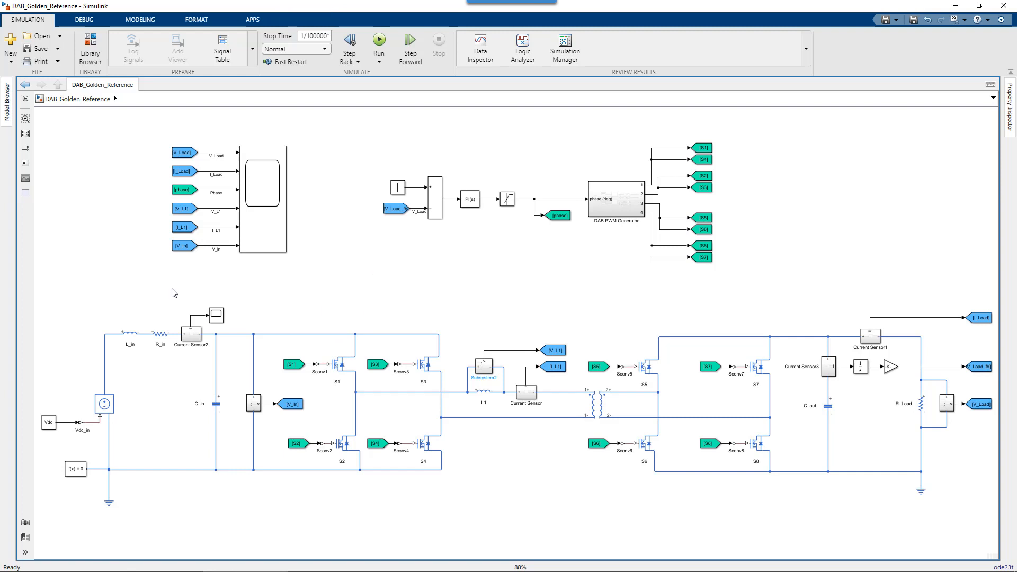
drag(140, 290, 831, 495)
click(483, 299)
- Change the model's variable-step solver to odeN (Nonadaptive) in the configuration parameters
click(136, 20)
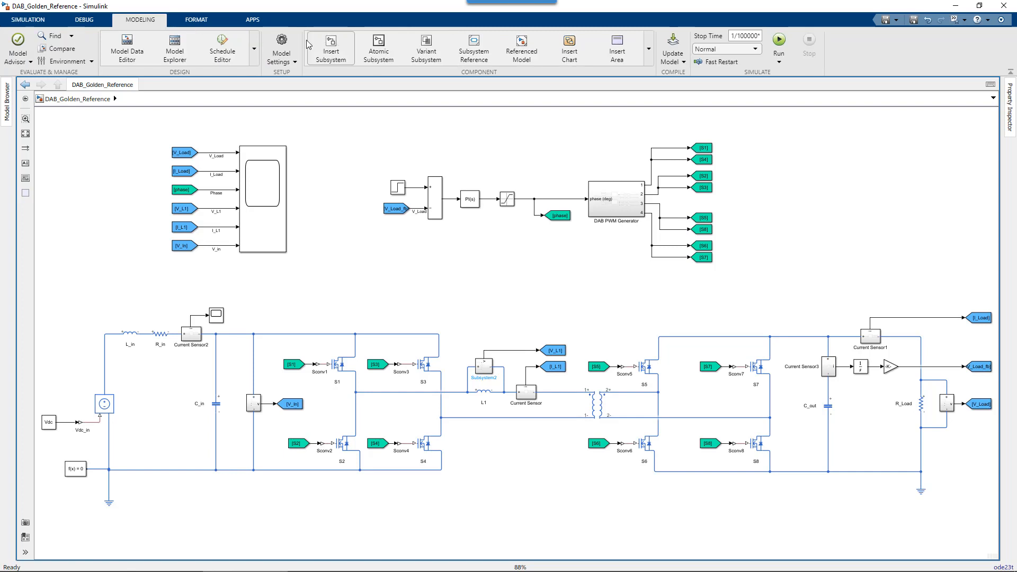
click(282, 45)
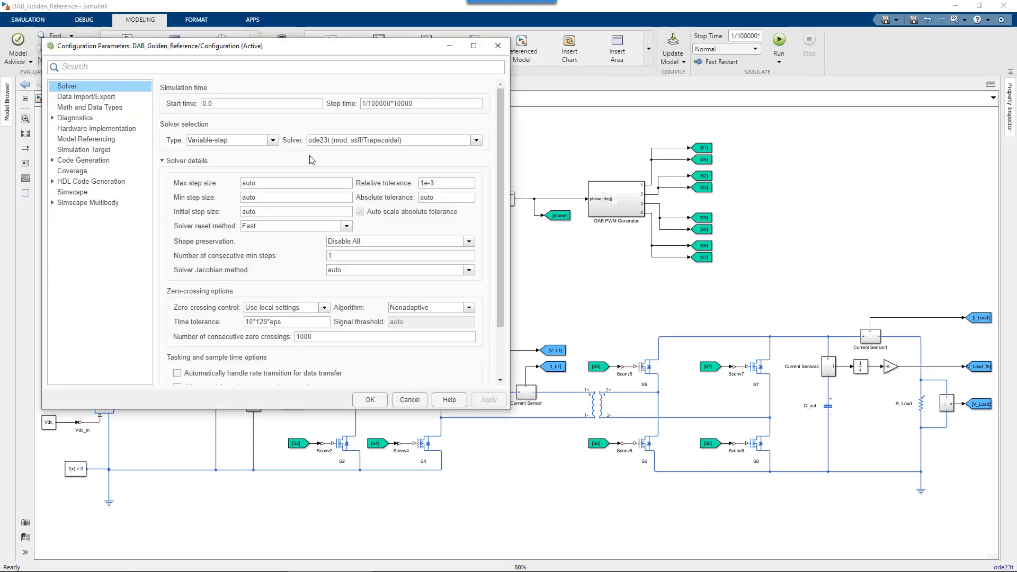
click(476, 141)
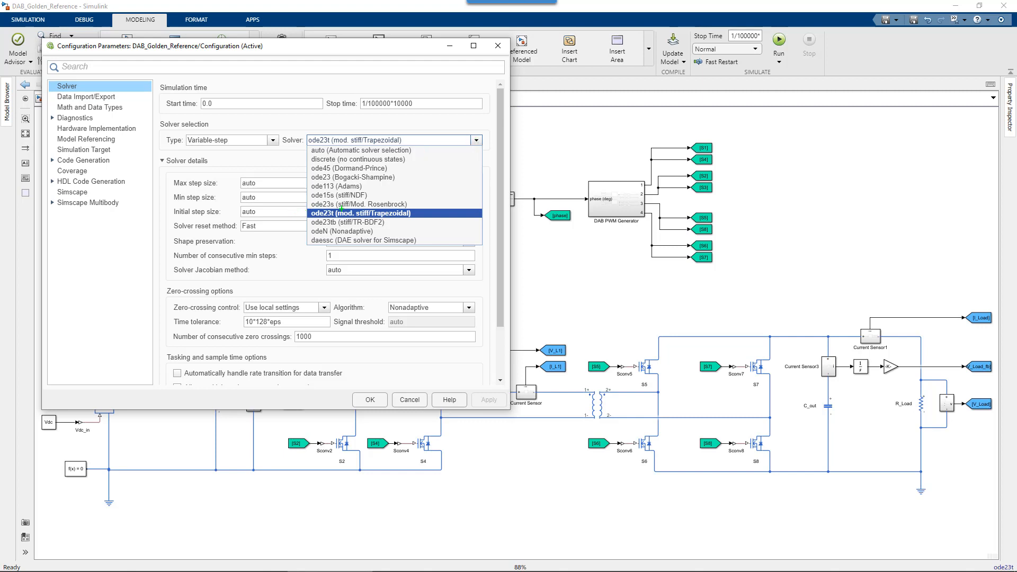
drag(307, 207, 413, 219)
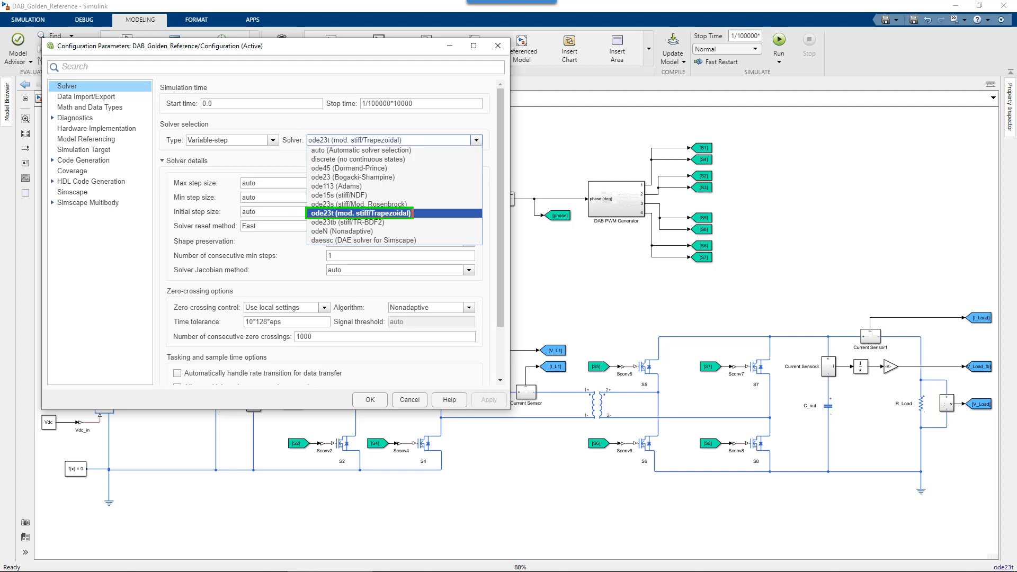
drag(304, 236, 429, 246)
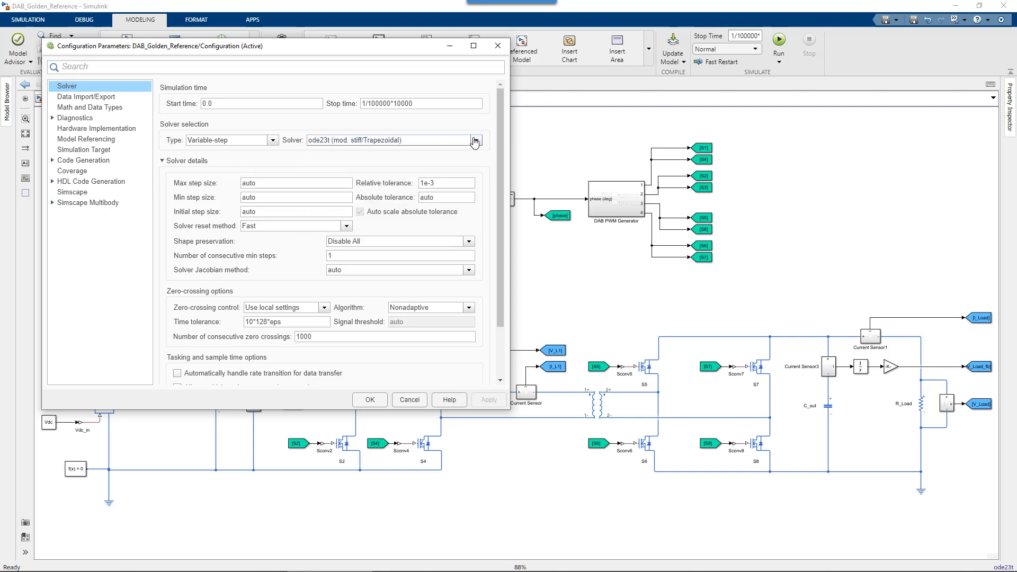
click(440, 140)
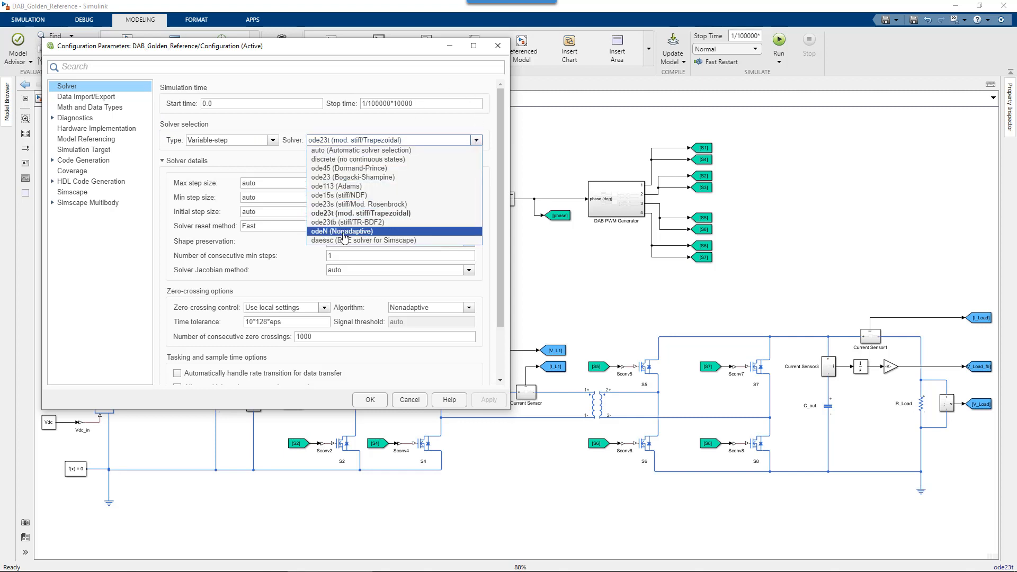
click(343, 231)
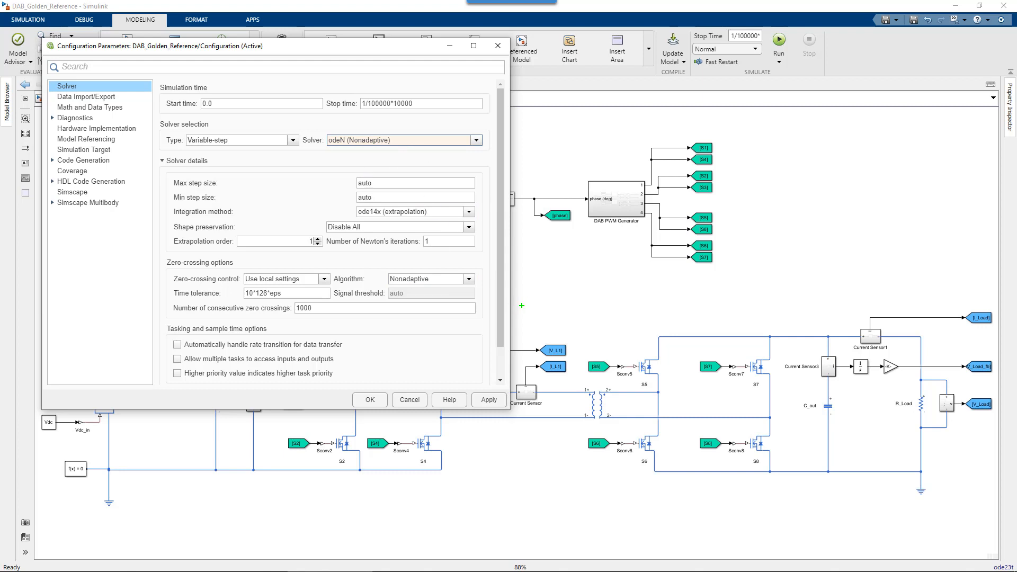
mouse_move(520, 312)
mouse_down()
mouse_move(575, 312)
mouse_move(574, 259)
mouse_move(627, 259)
mouse_move(625, 314)
mouse_move(743, 312)
mouse_up()
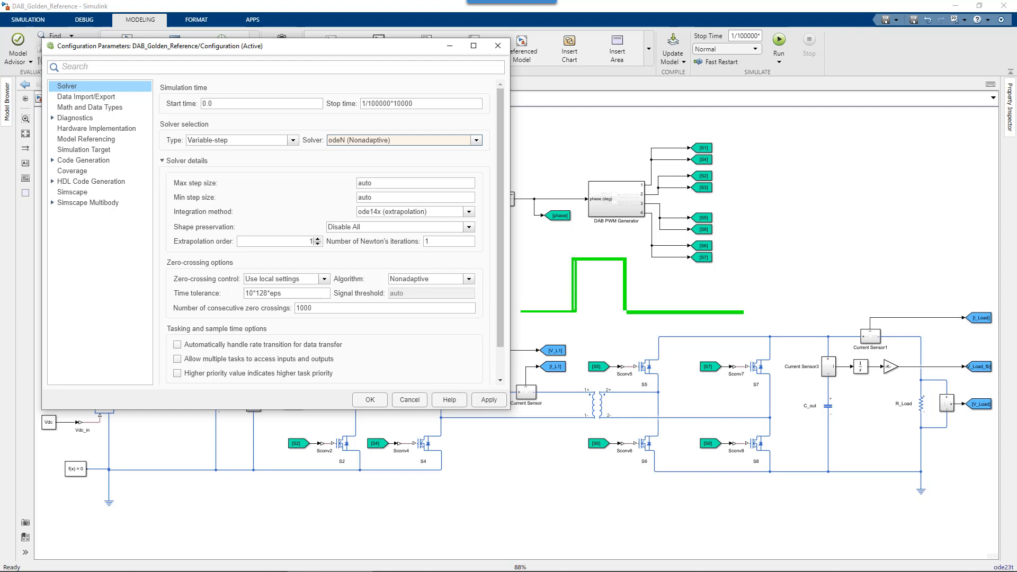
mouse_move(581, 305)
mouse_down()
mouse_move(587, 313)
mouse_move(571, 307)
mouse_up()
mouse_move(620, 259)
mouse_down()
mouse_move(624, 249)
mouse_move(633, 265)
mouse_move(618, 253)
mouse_up()
drag(592, 267, 596, 259)
mouse_move(650, 307)
mouse_down()
mouse_move(663, 304)
mouse_move(647, 304)
mouse_up()
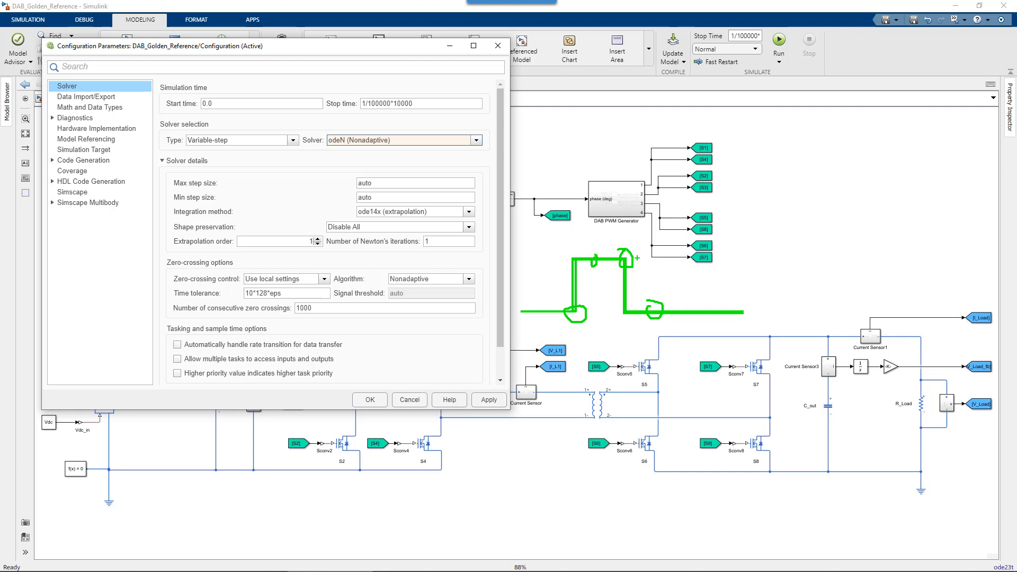
mouse_move(593, 339)
mouse_down()
mouse_move(586, 324)
mouse_move(621, 266)
mouse_up()
drag(522, 379, 624, 426)
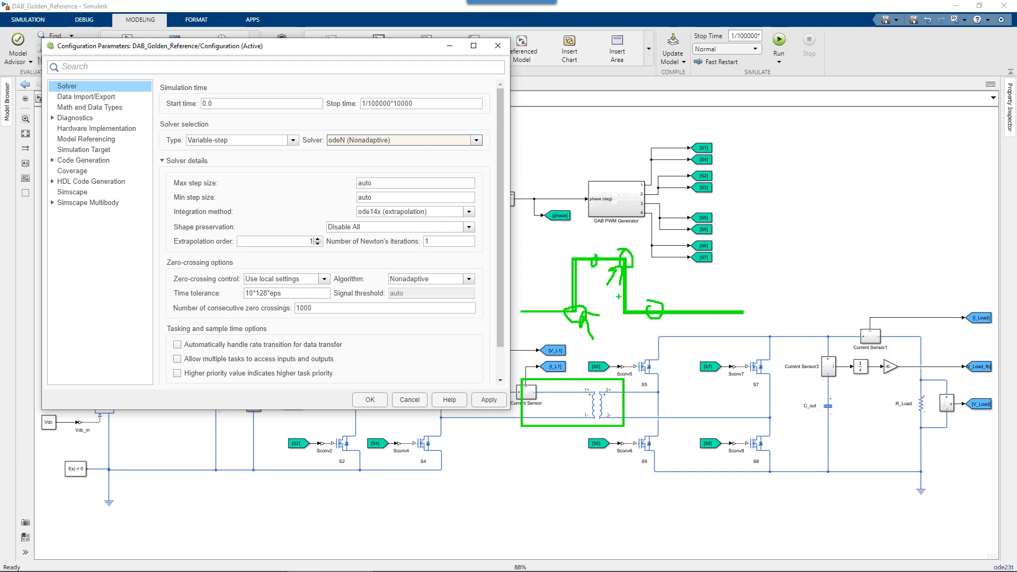
drag(561, 292, 572, 306)
mouse_move(630, 234)
mouse_down()
mouse_move(624, 249)
mouse_move(635, 247)
mouse_up()
key(Escape)
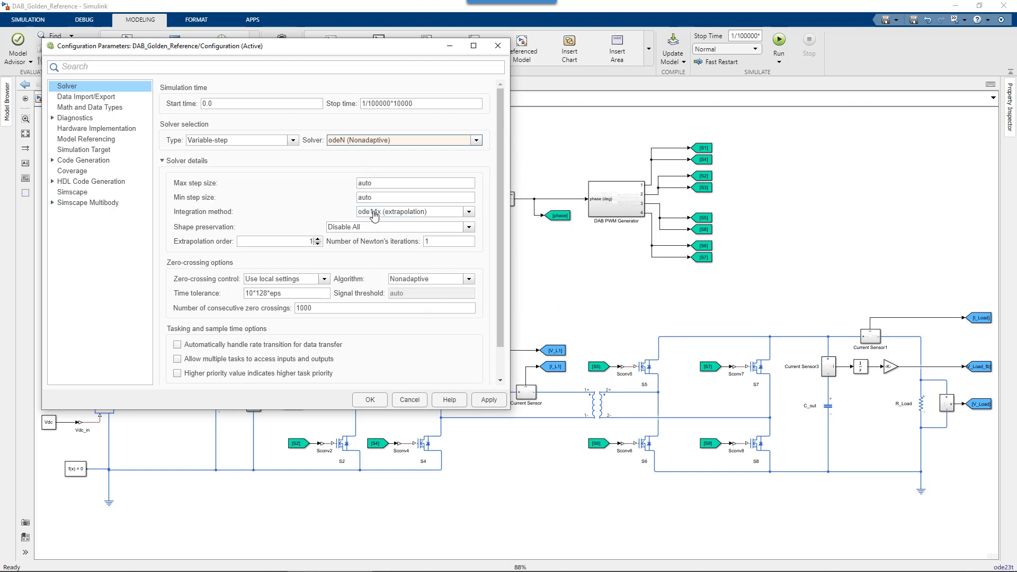
mouse_move(167, 203)
mouse_down()
mouse_move(197, 213)
mouse_move(482, 222)
mouse_up()
key(Escape)
- Set the odeN solver's integration method to ode1be (Backward Euler) and accept the configuration
click(469, 212)
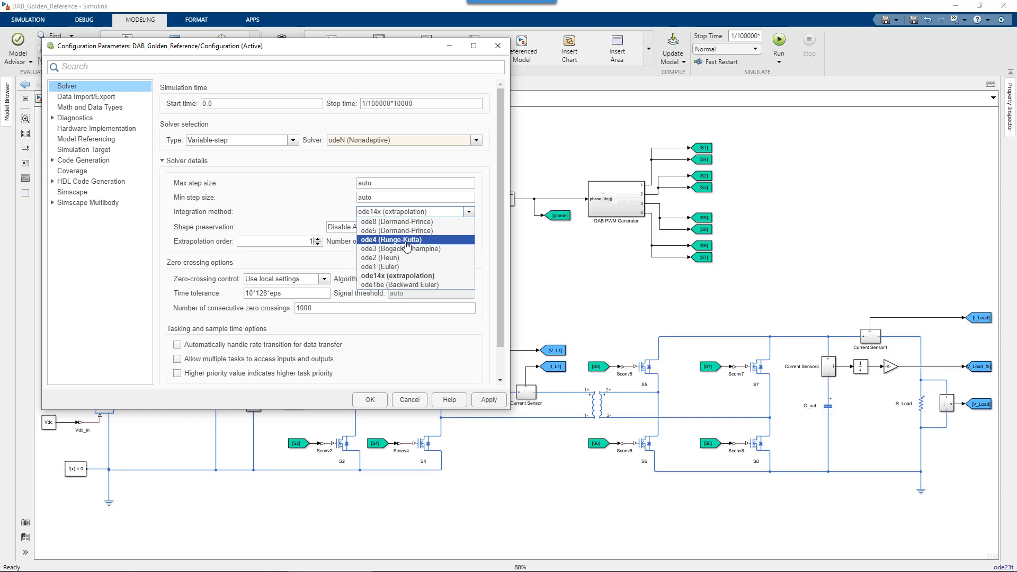
click(404, 286)
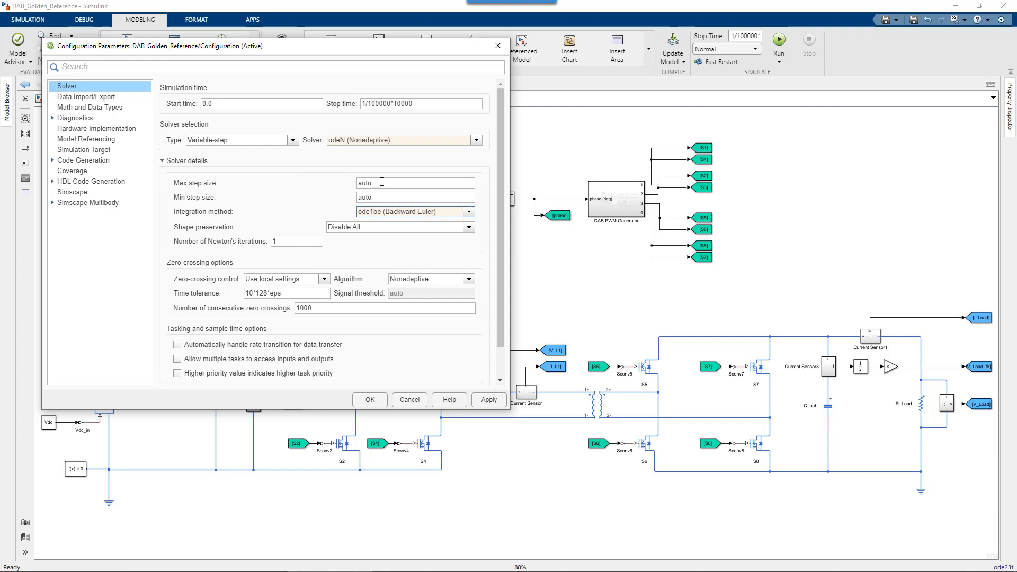
click(369, 400)
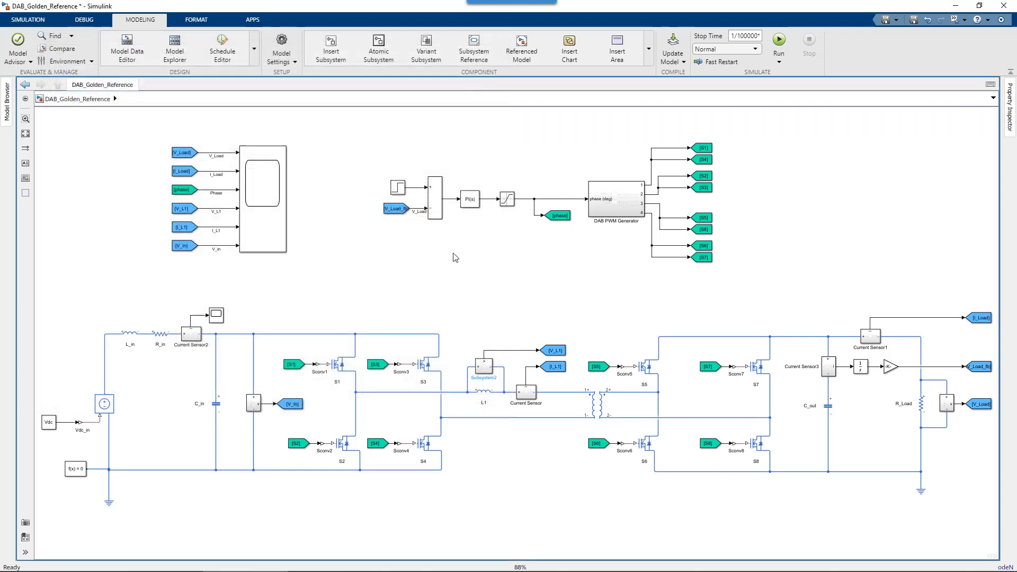
- Run the simulation with the odeN solver and check its elapsed time in the diagnostics
click(779, 40)
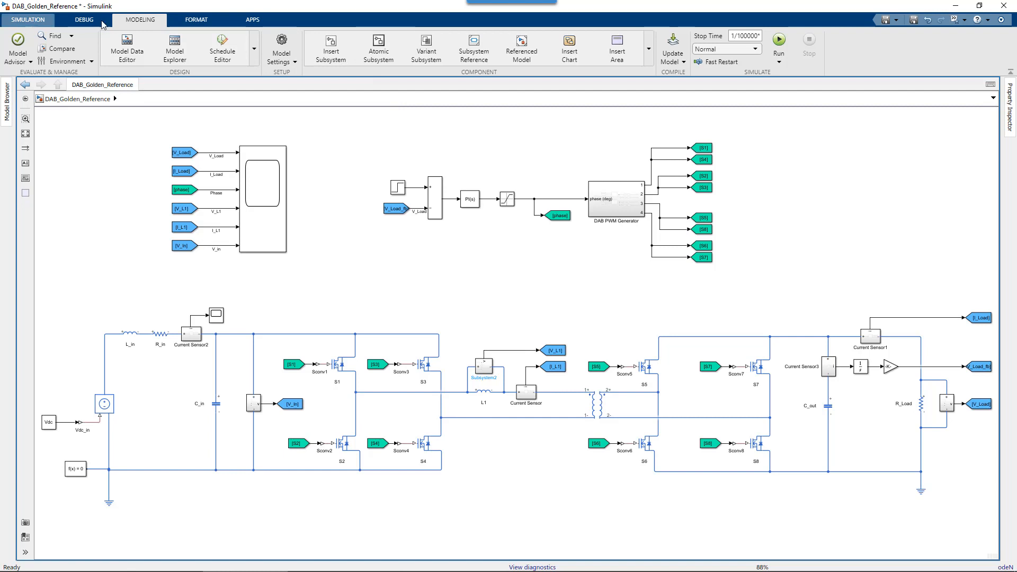
click(28, 19)
double_click(320, 35)
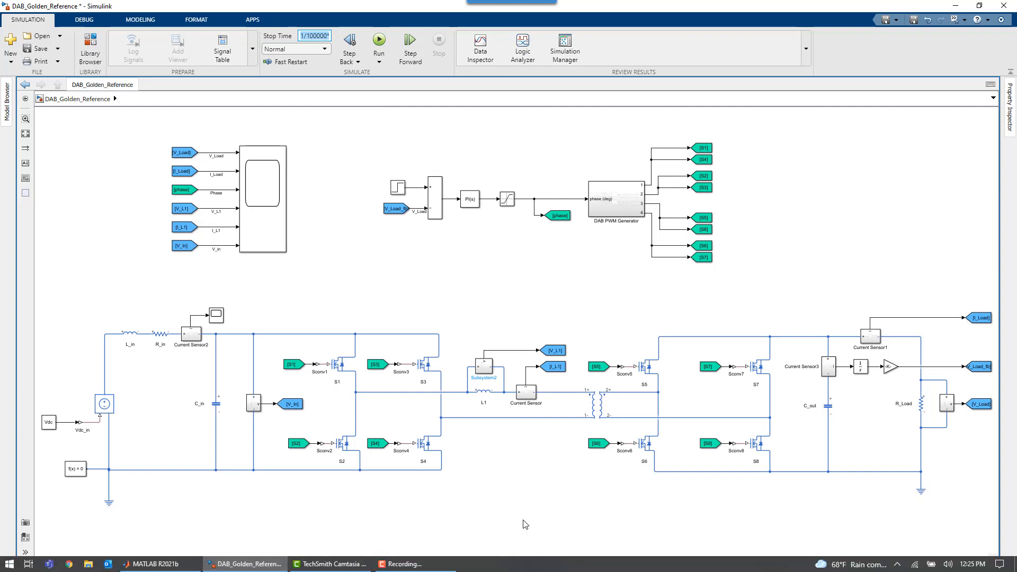
click(530, 567)
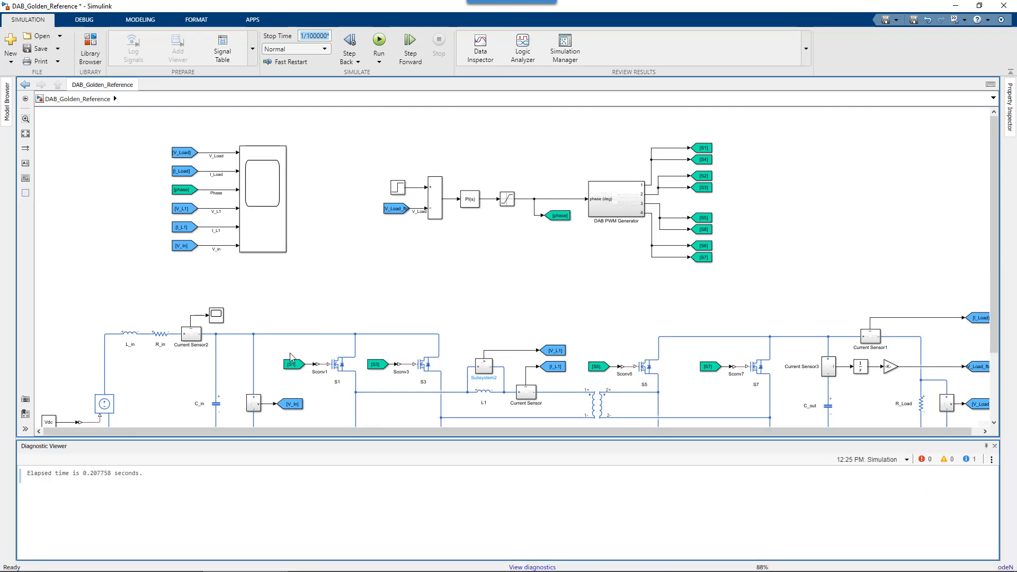
triple_click(88, 475)
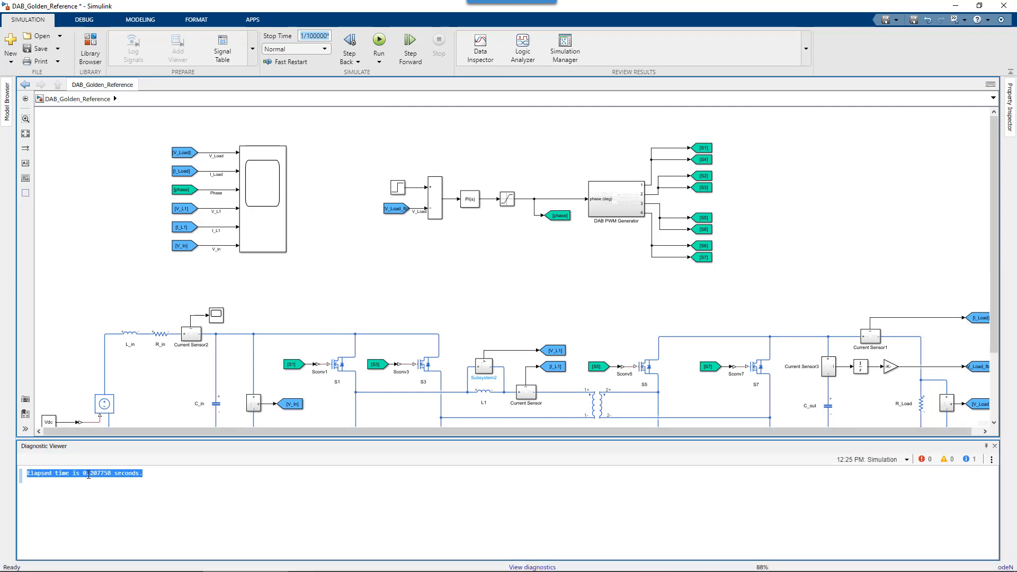
click(119, 475)
double_click(98, 473)
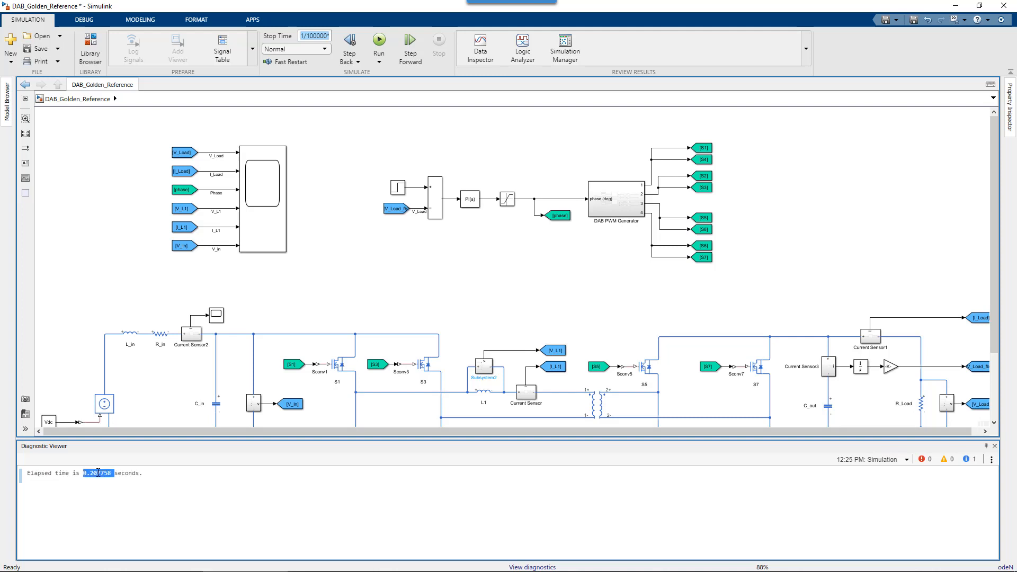
- Examine the load, phase, L1 and input voltage waveforms in the six-signal Scope, with the axes scaled to fit
double_click(266, 229)
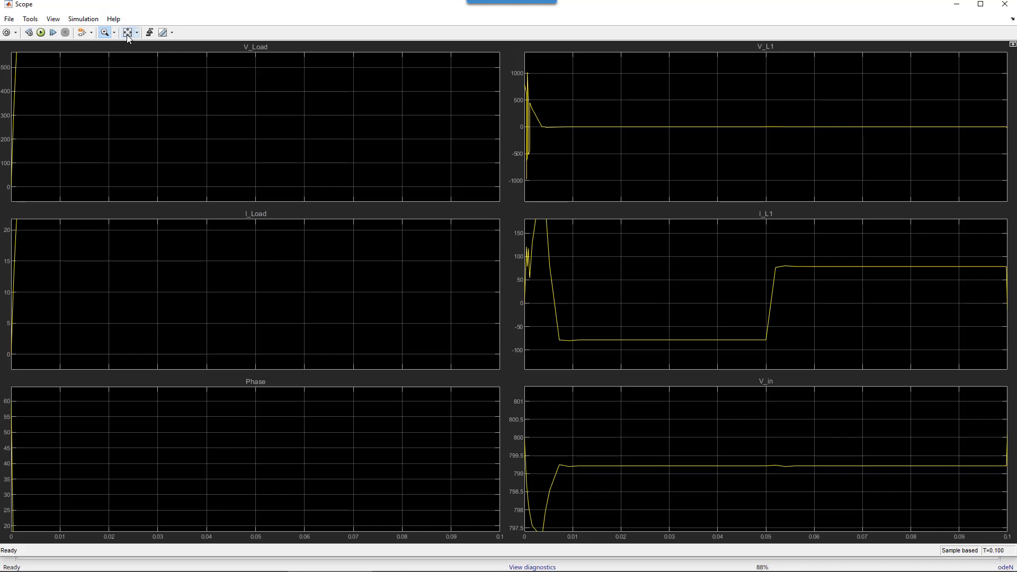
click(127, 35)
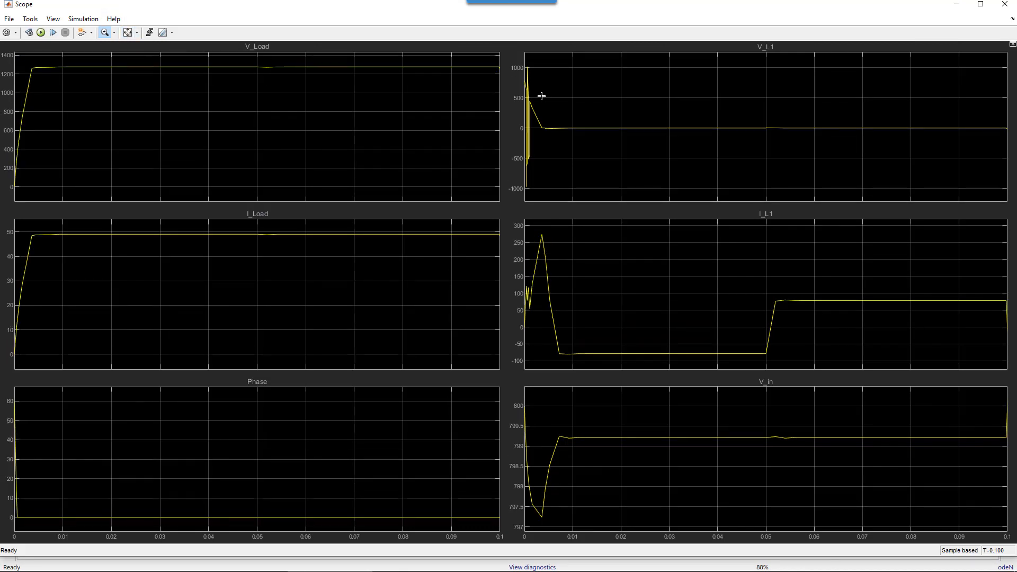
click(1005, 4)
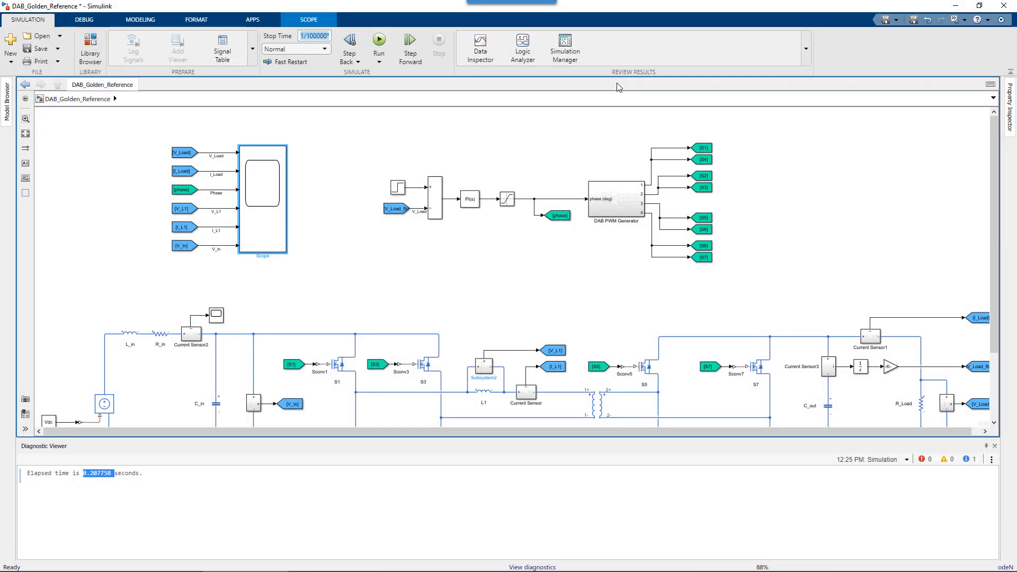
click(327, 134)
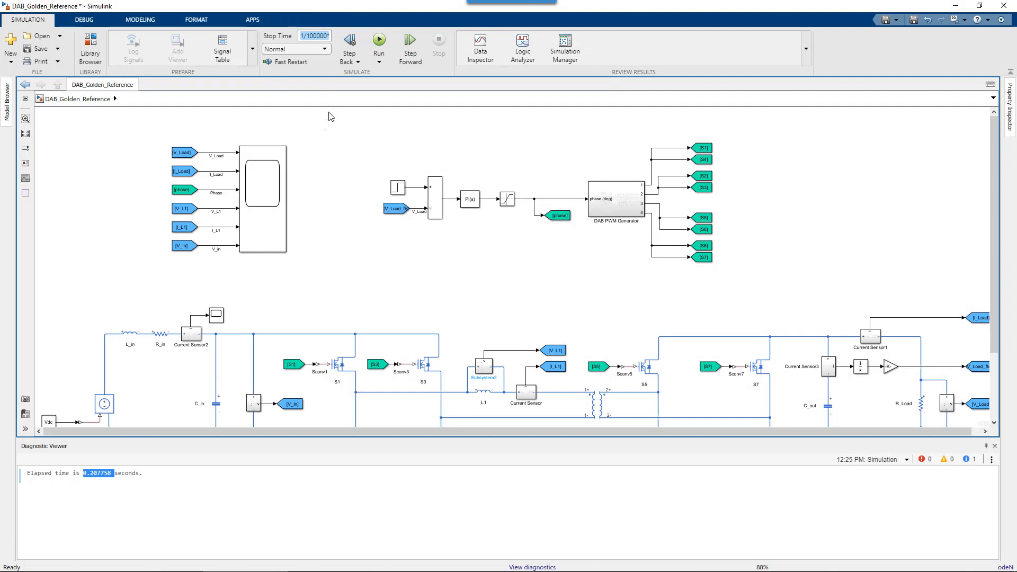
- Review the odeN solver's maximum step size in the model's configuration parameters
click(133, 24)
click(286, 45)
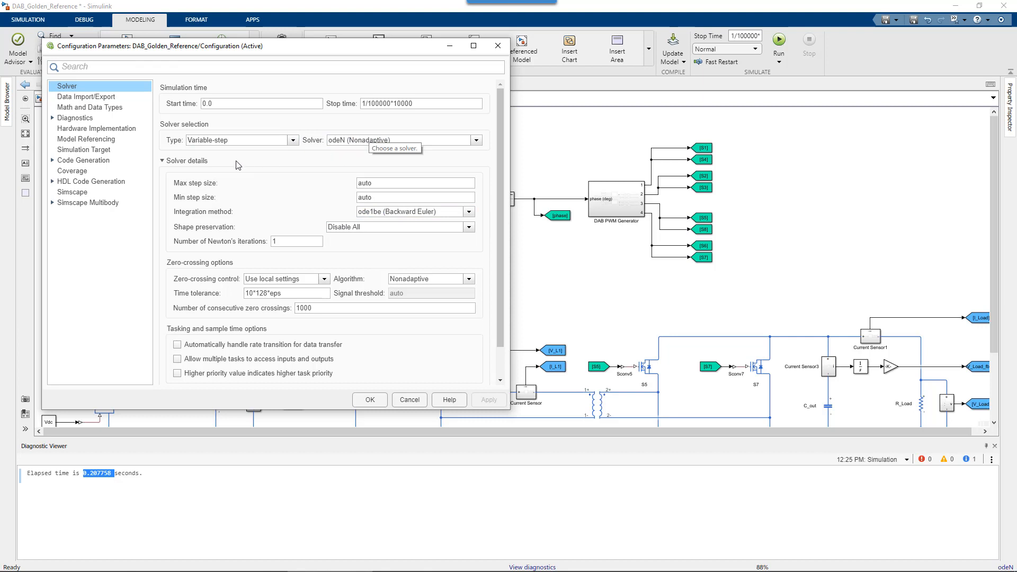
double_click(384, 184)
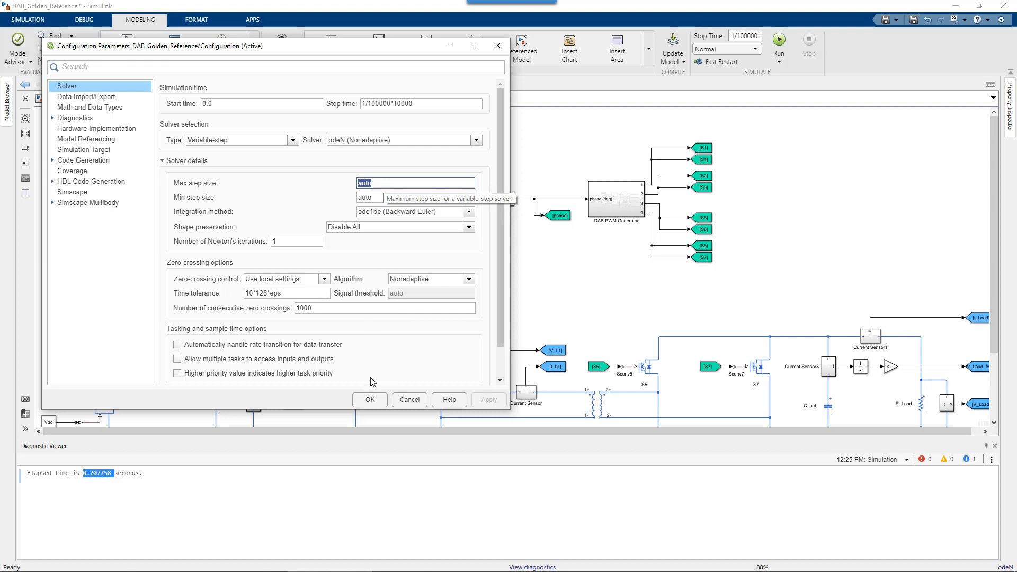
click(377, 404)
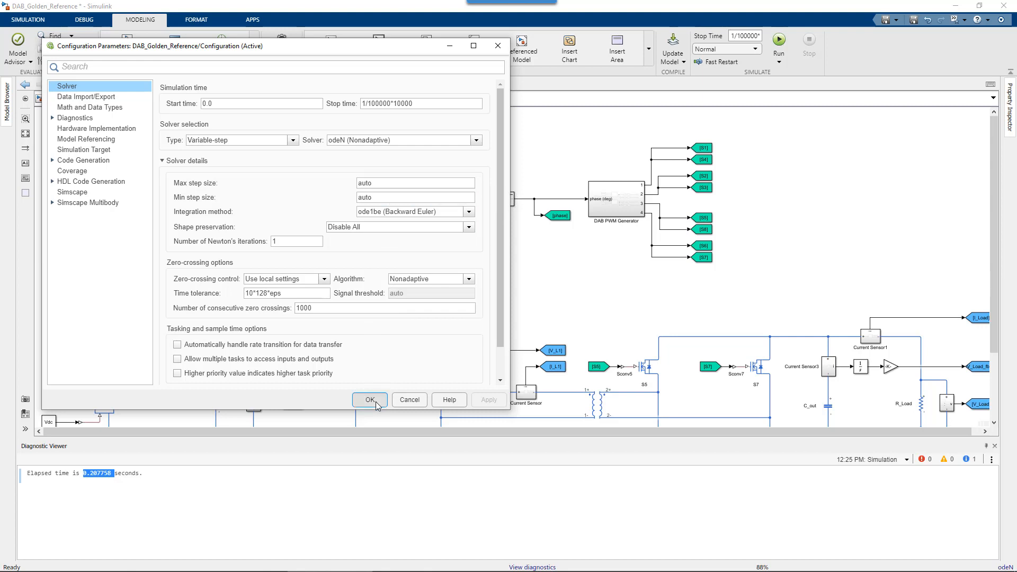
- Review the constant feeding the first PWM generator's frequency input inside the DAB PWM Generator subsystem, and return to the top level
double_click(612, 211)
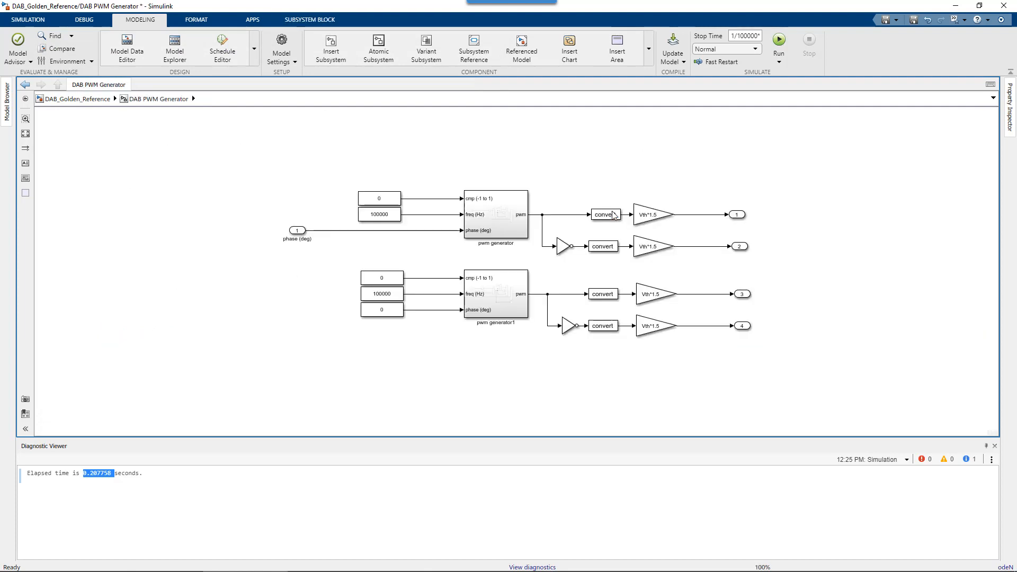
double_click(380, 214)
double_click(438, 223)
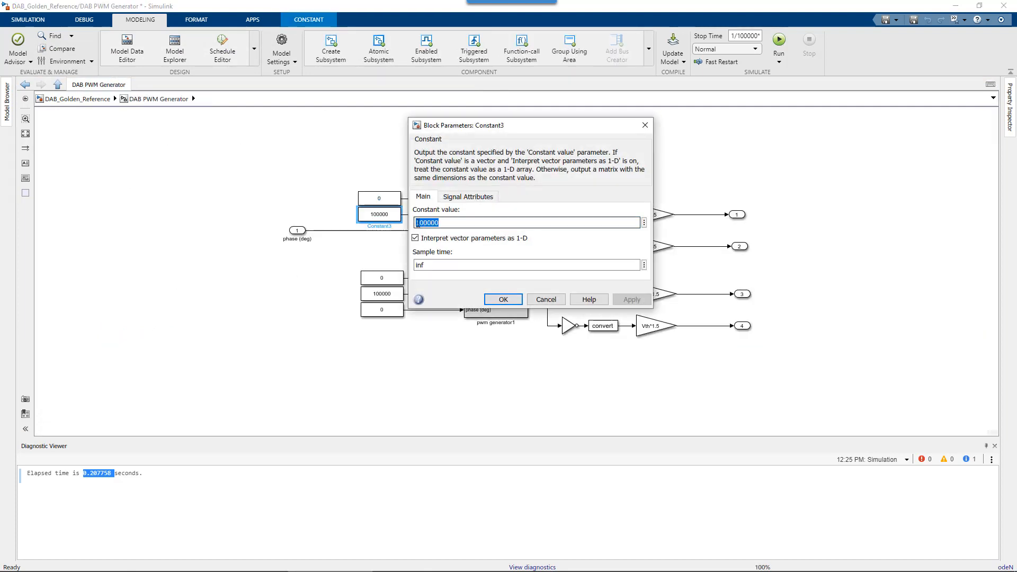
click(503, 300)
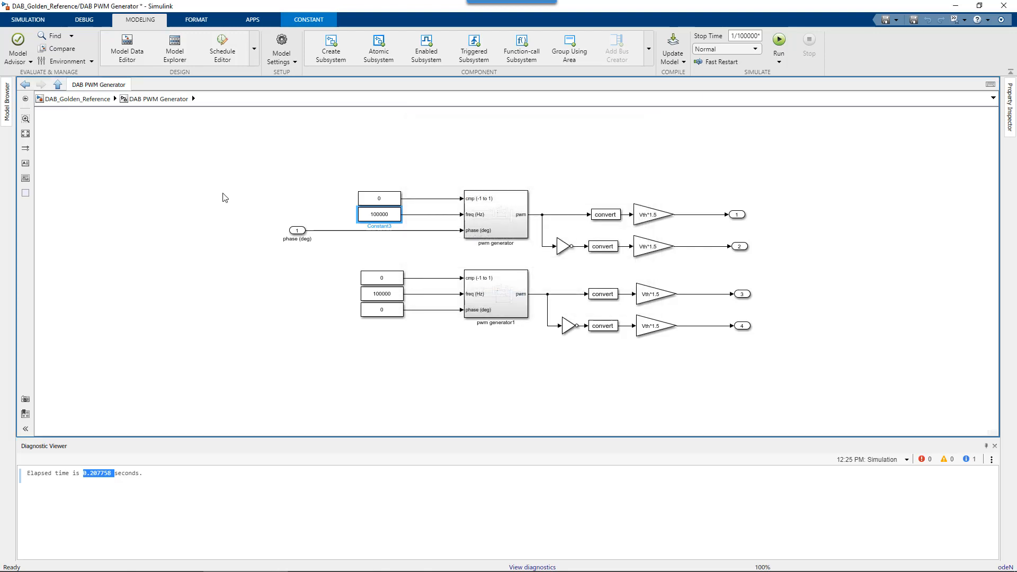
click(63, 84)
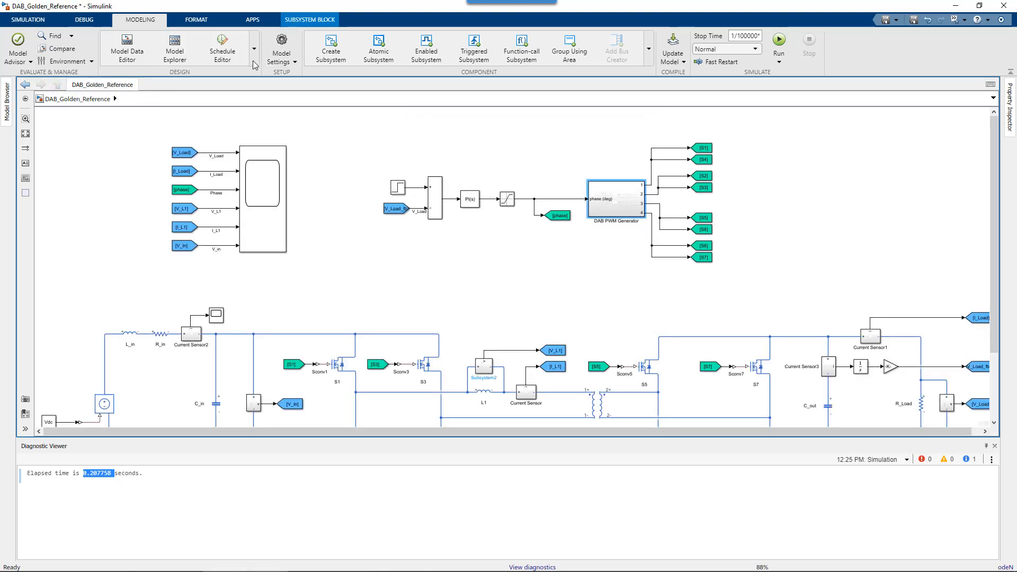
- Set the odeN solver's maximum step size to 1/100000 in the model's configuration parameters and accept the change
click(286, 42)
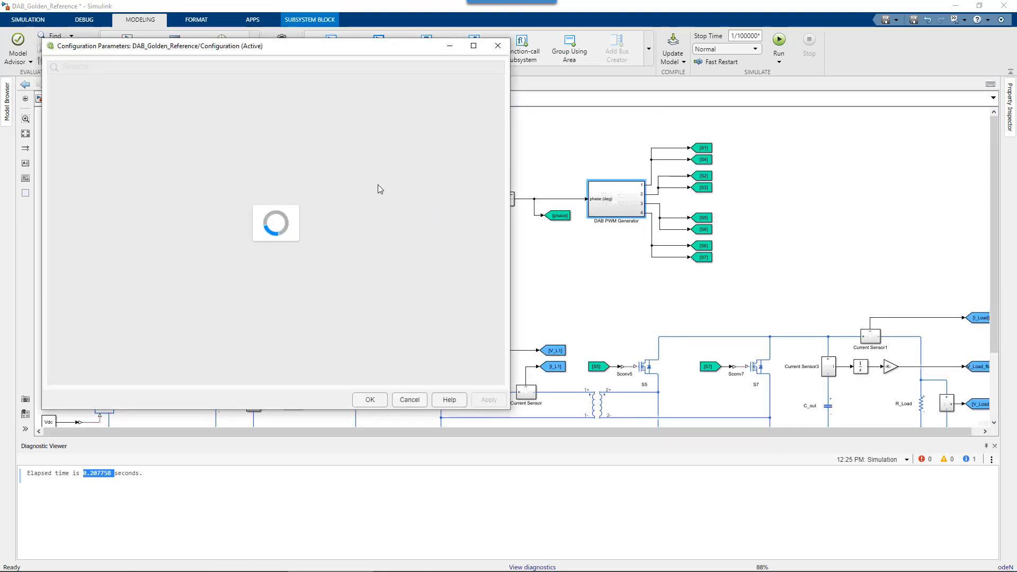
double_click(366, 183)
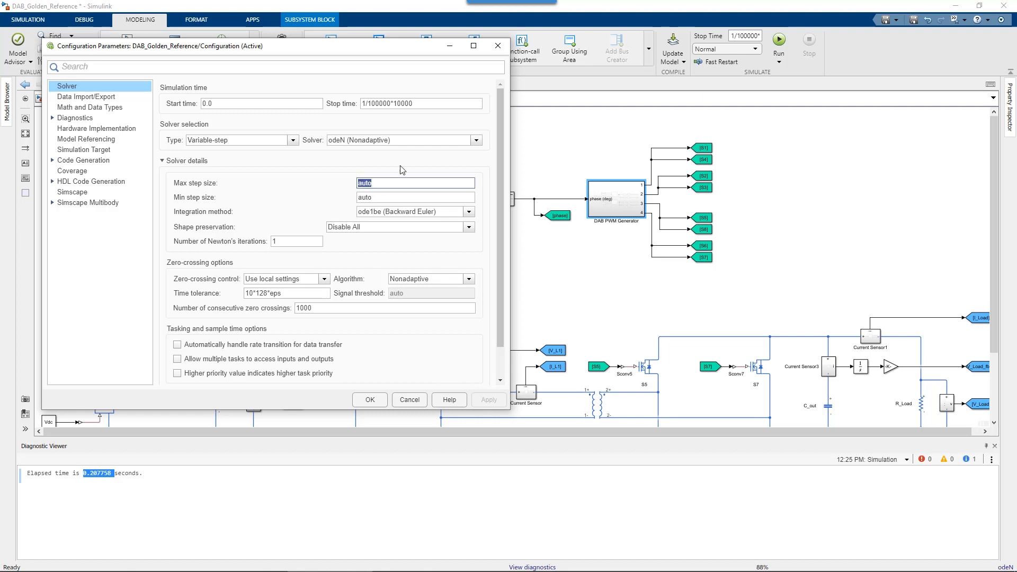
text(1/100000)
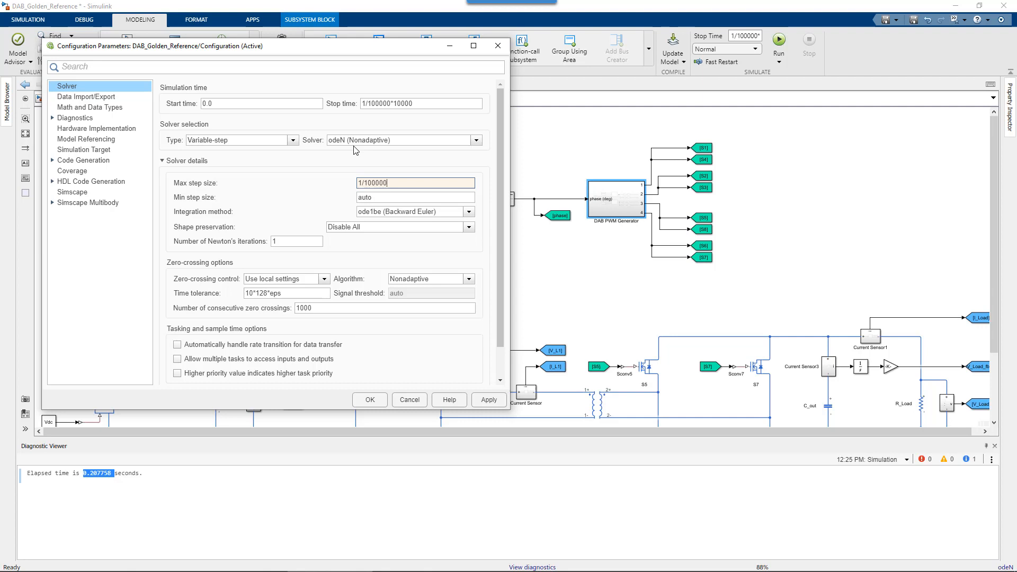
click(374, 196)
click(481, 401)
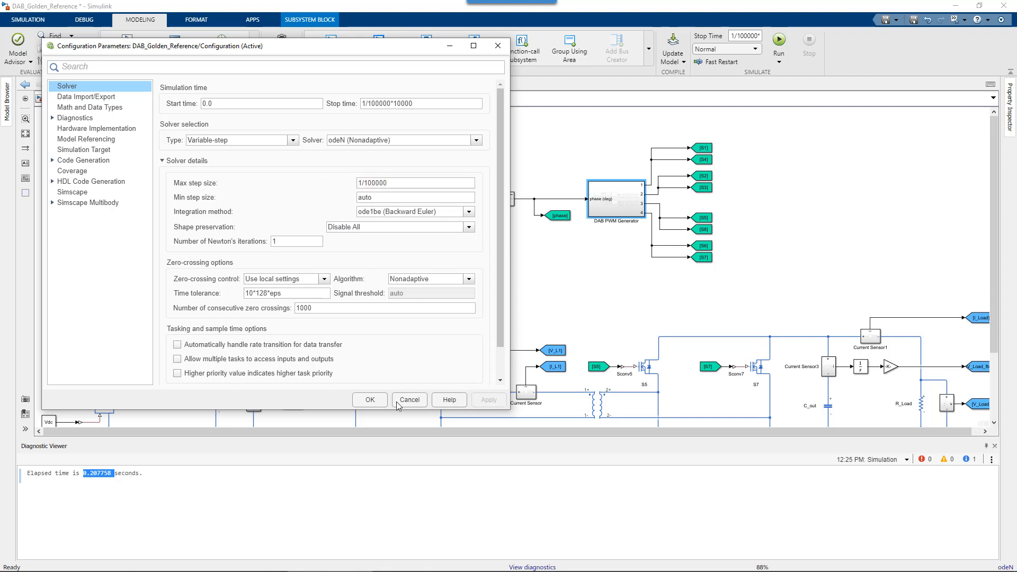
click(370, 400)
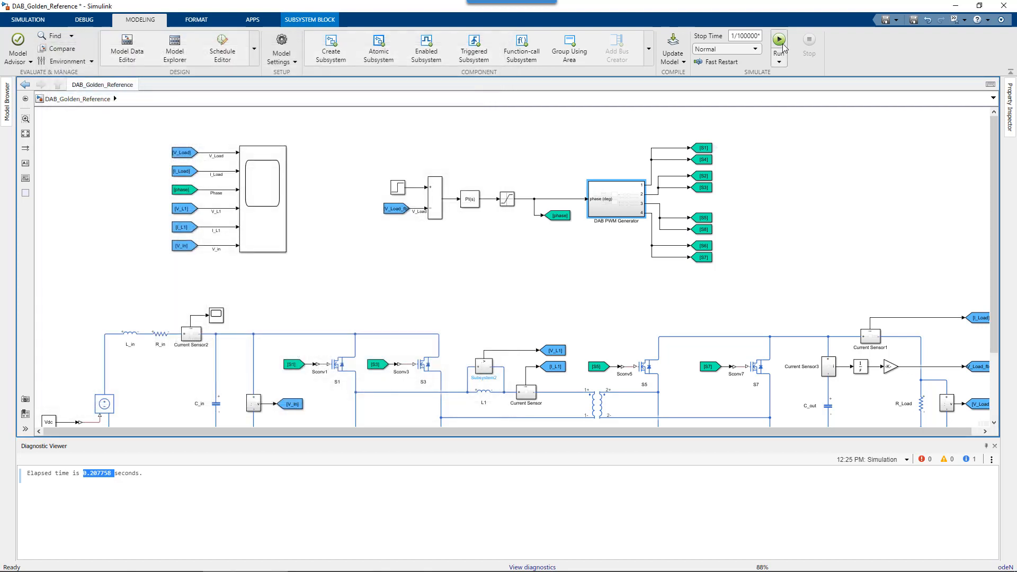
- Run the simulation at the one-period step limit and examine the load, phase, L1 and input voltage waveforms in the six-signal Scope
click(780, 42)
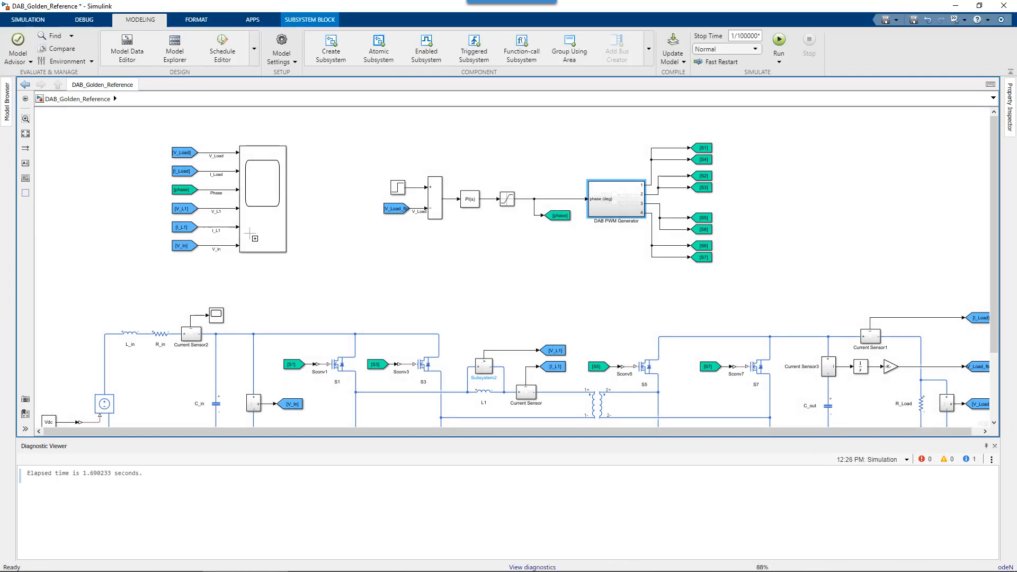
click(269, 231)
double_click(269, 232)
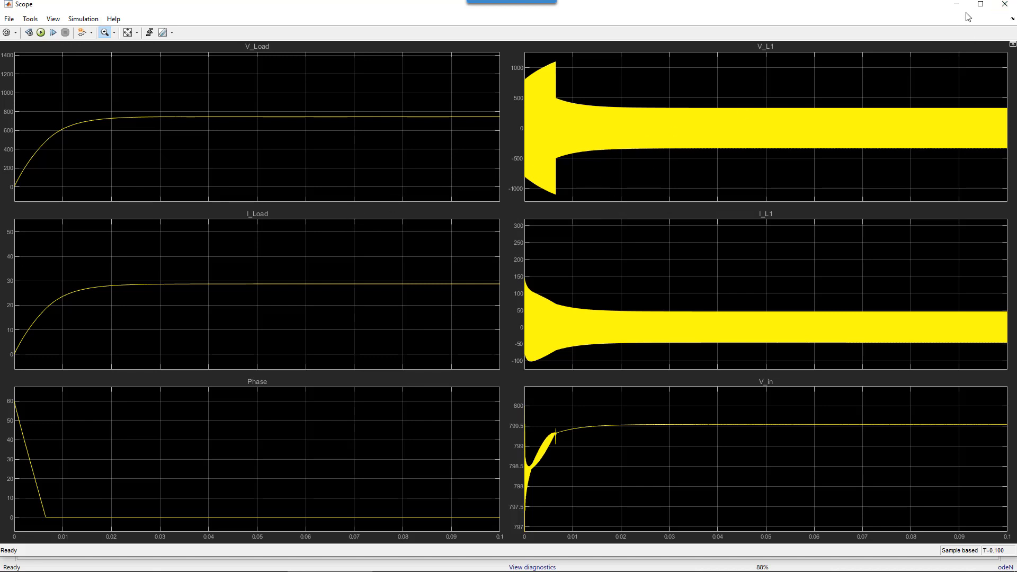
click(1005, 5)
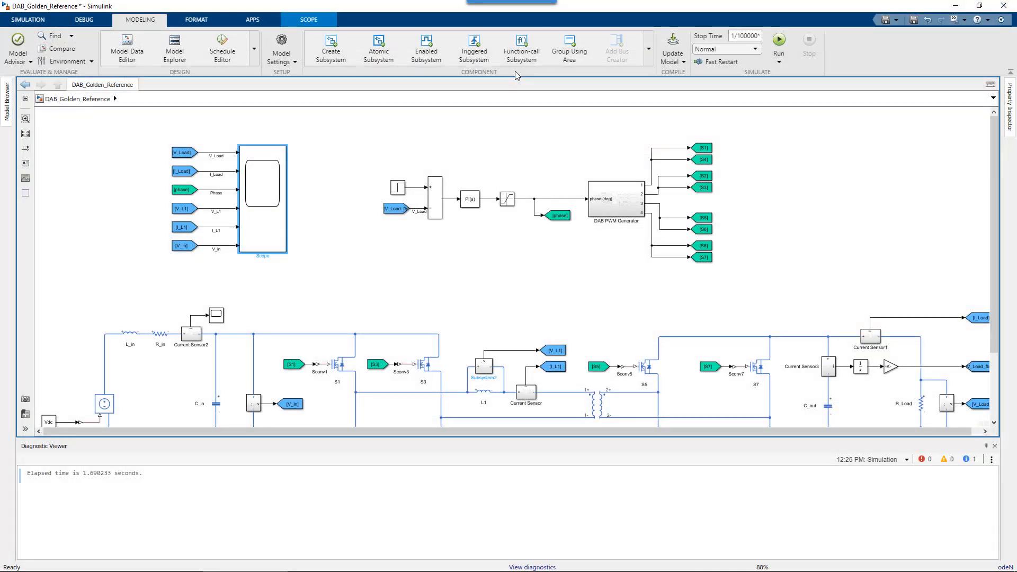
- Set the odeN solver's maximum step size to 1/100000/2 and accept the configuration
click(281, 51)
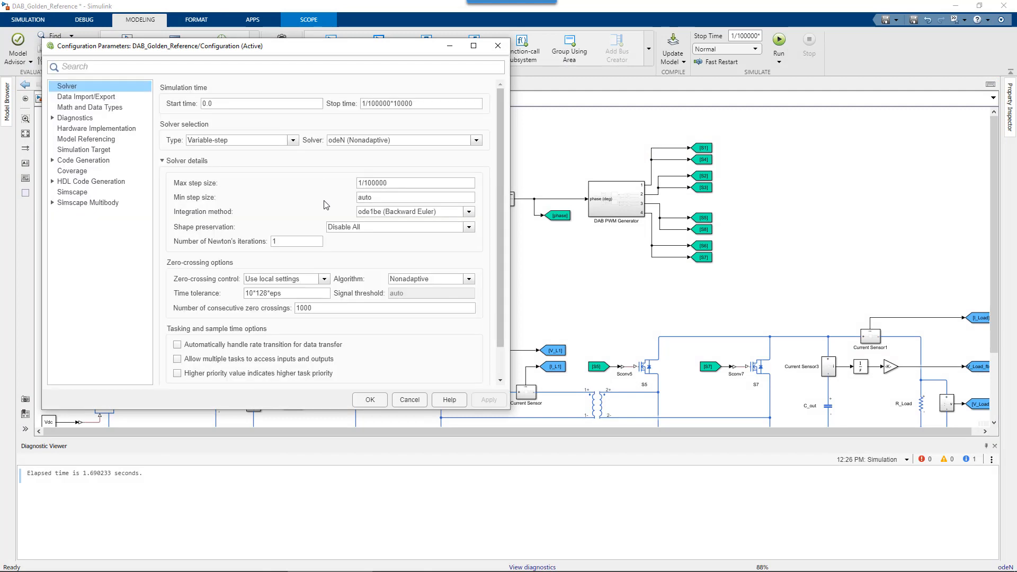
triple_click(394, 183)
click(397, 183)
text(/2)
click(489, 400)
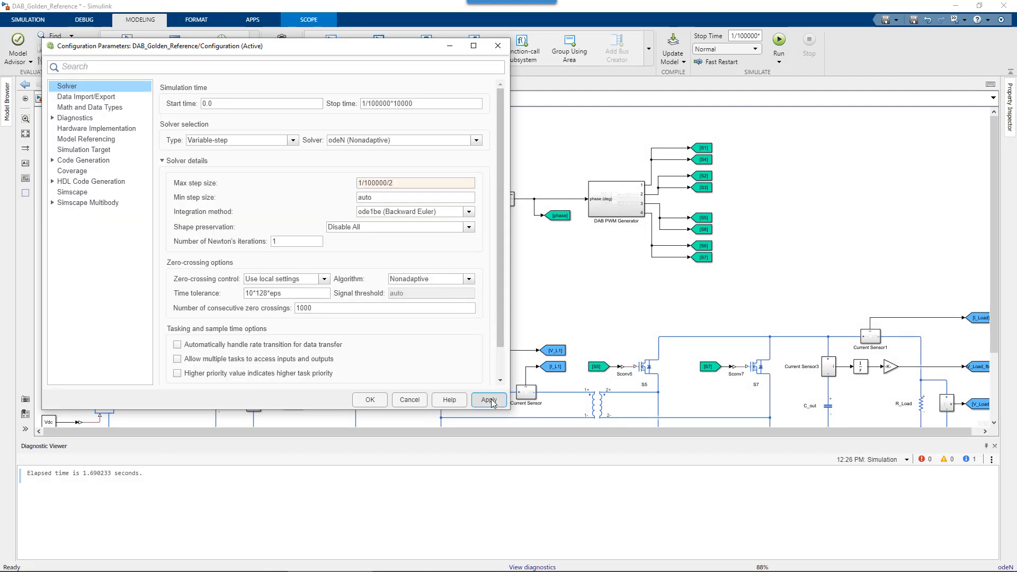
click(381, 395)
- Run the simulation with the half-period step limit and inspect its waveforms in the six-signal Scope
click(777, 49)
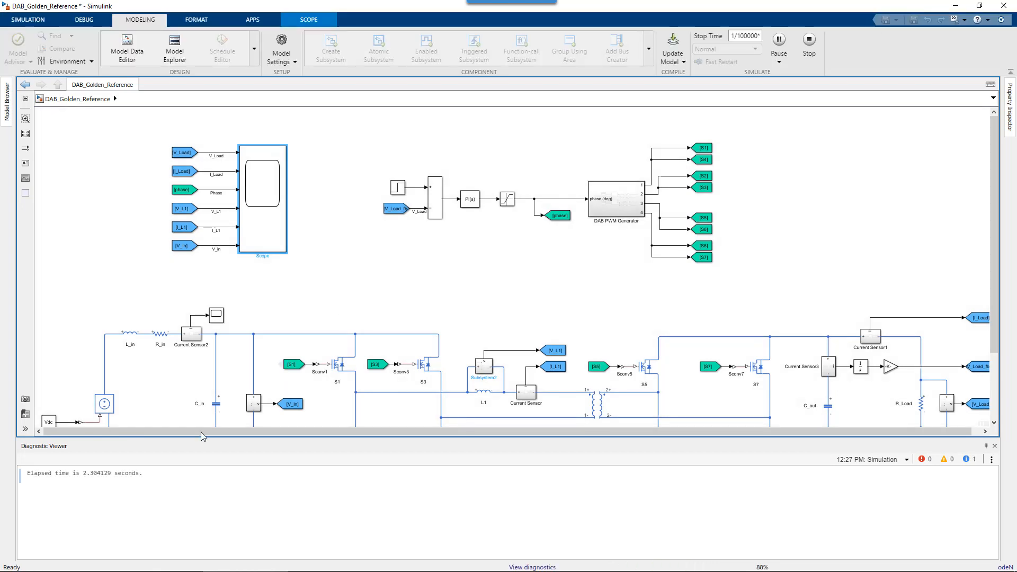
double_click(246, 211)
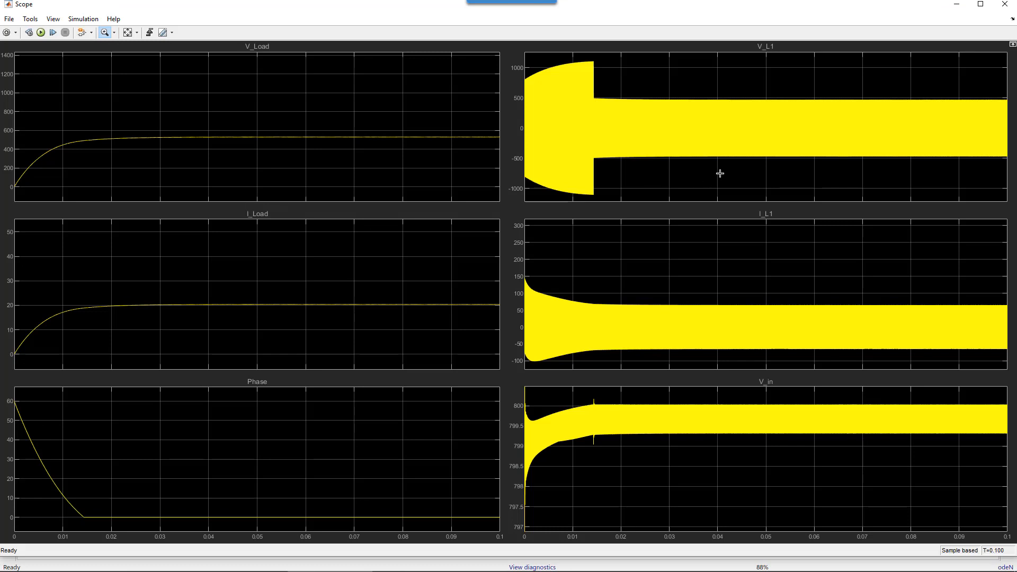
click(1006, 5)
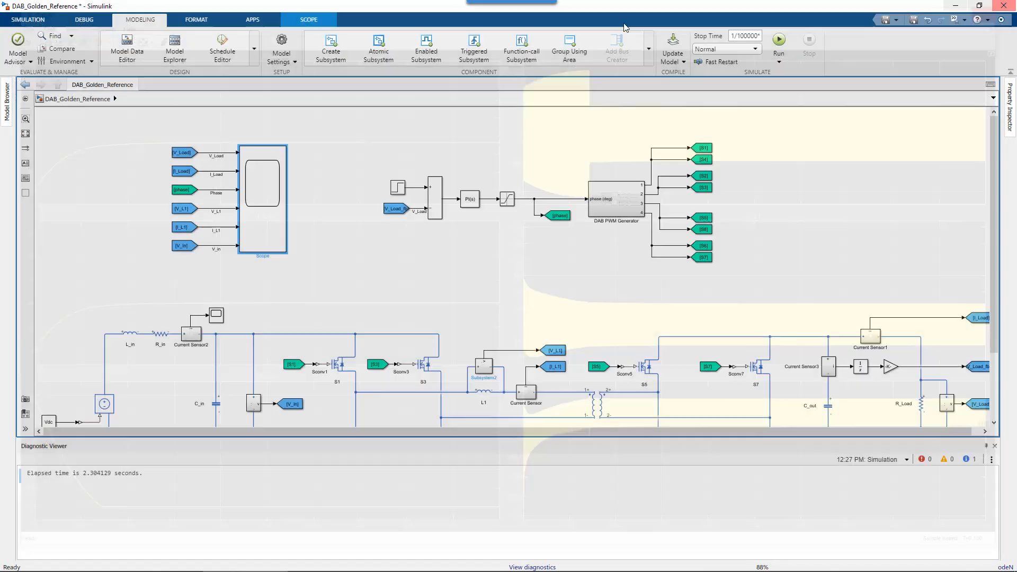
- Set the odeN solver's maximum step size to 1/100000/4 and accept the configuration
click(273, 45)
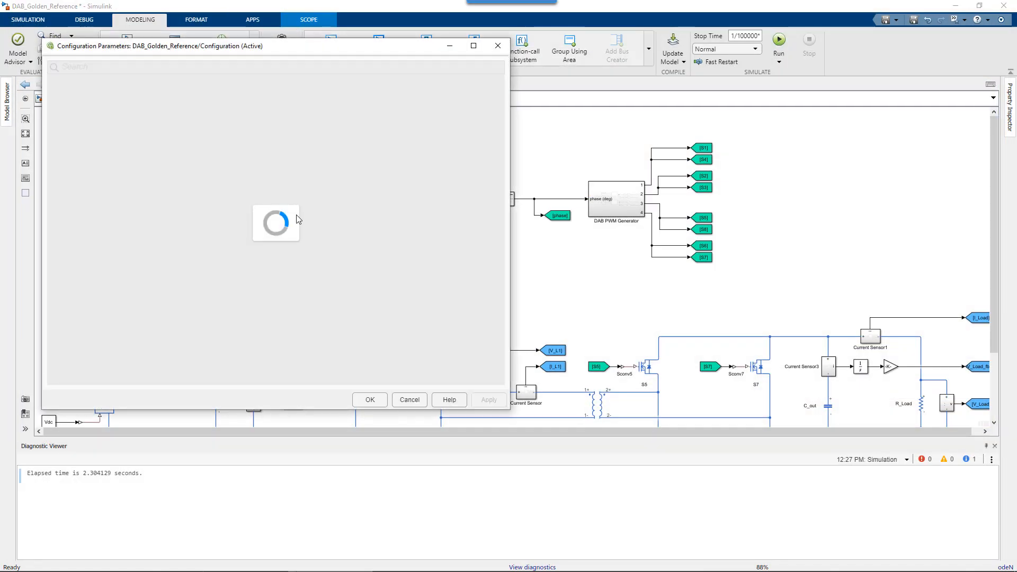
click(400, 182)
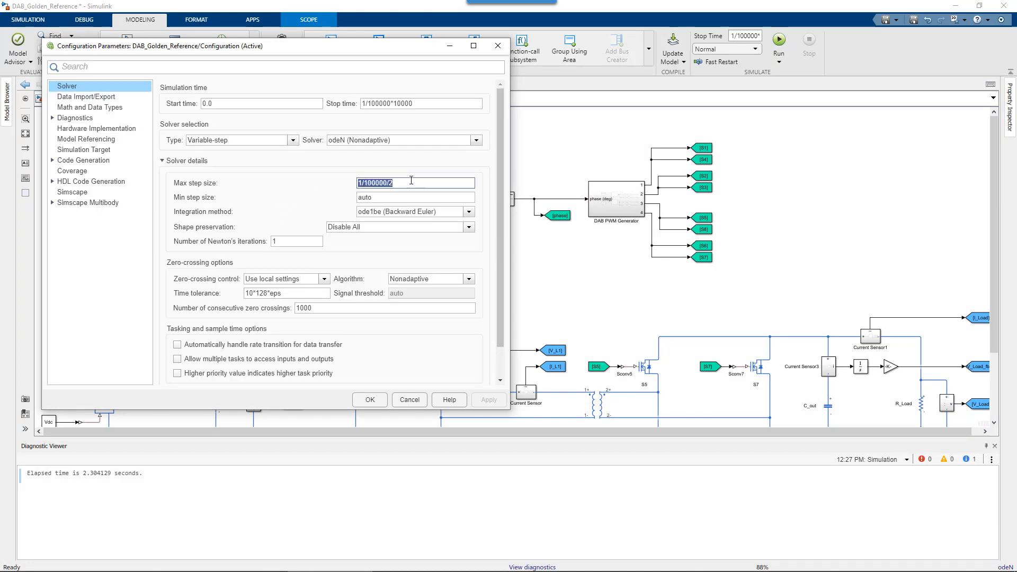
click(411, 181)
key(BackSpace)
text(4)
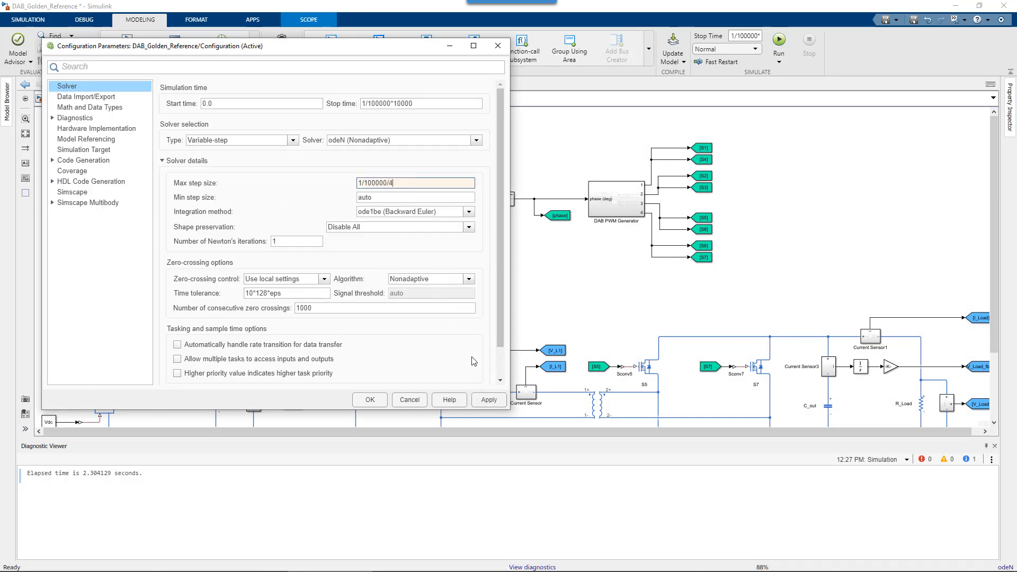
click(488, 400)
click(370, 400)
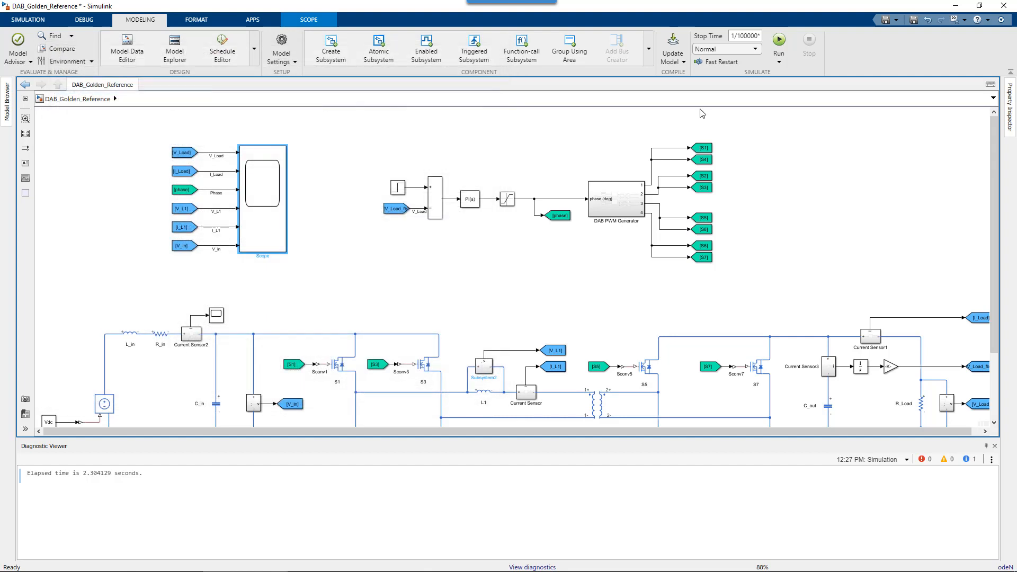
- Run the simulation with the quarter-period step limit and examine the Scope waveforms, especially V_Load, with the axes scaled to fit
click(782, 37)
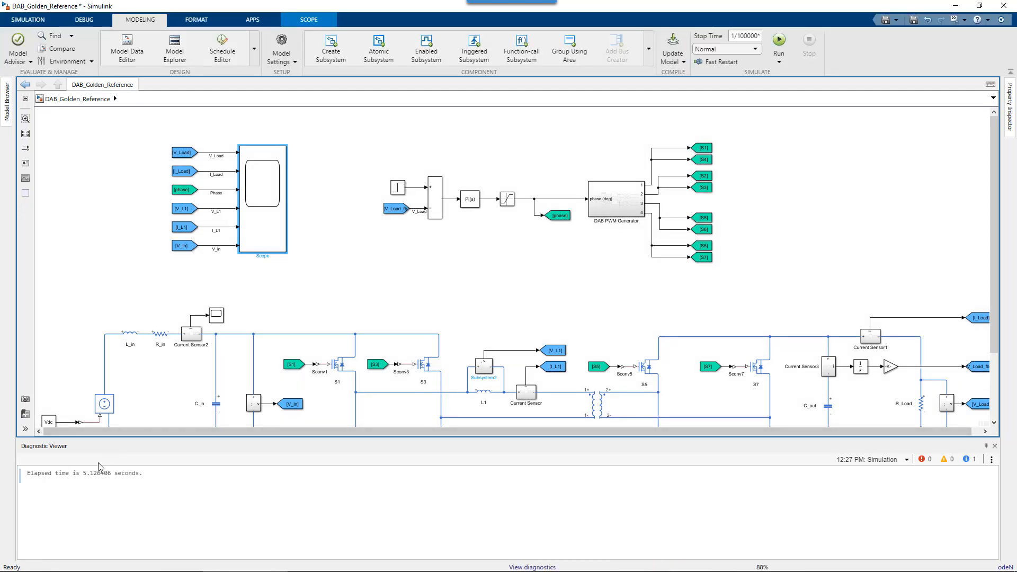
double_click(274, 223)
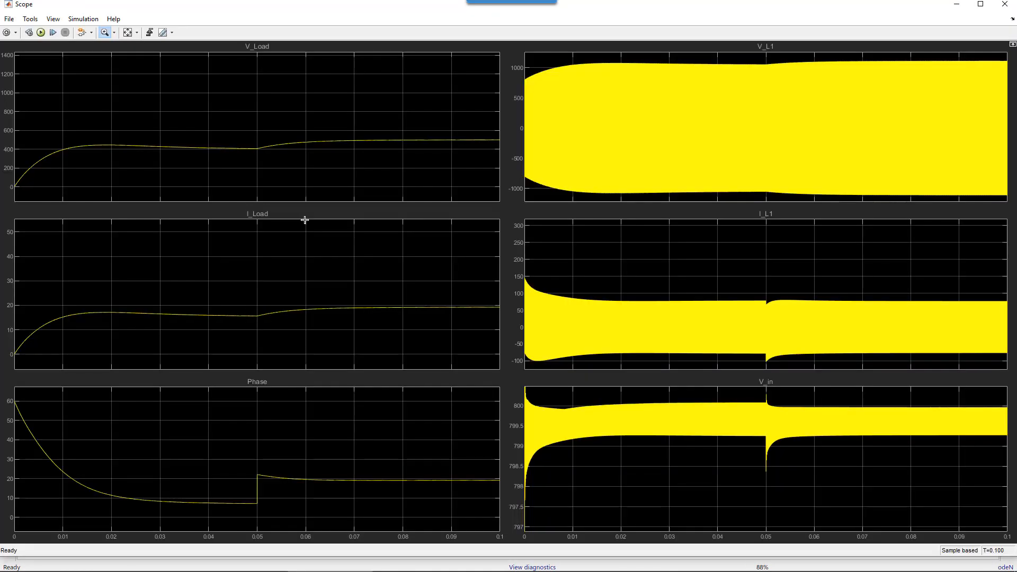
click(128, 33)
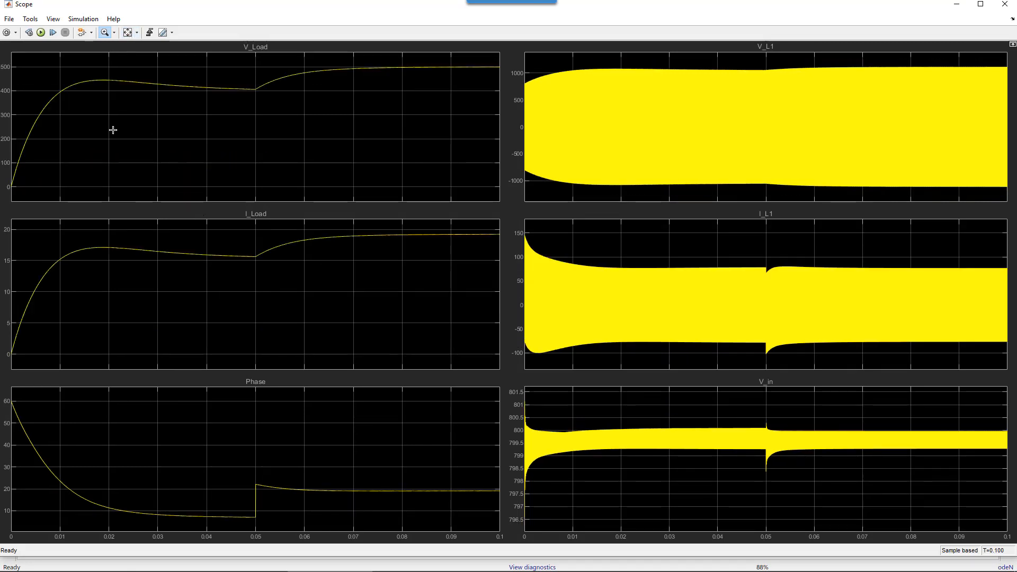
drag(61, 75, 249, 95)
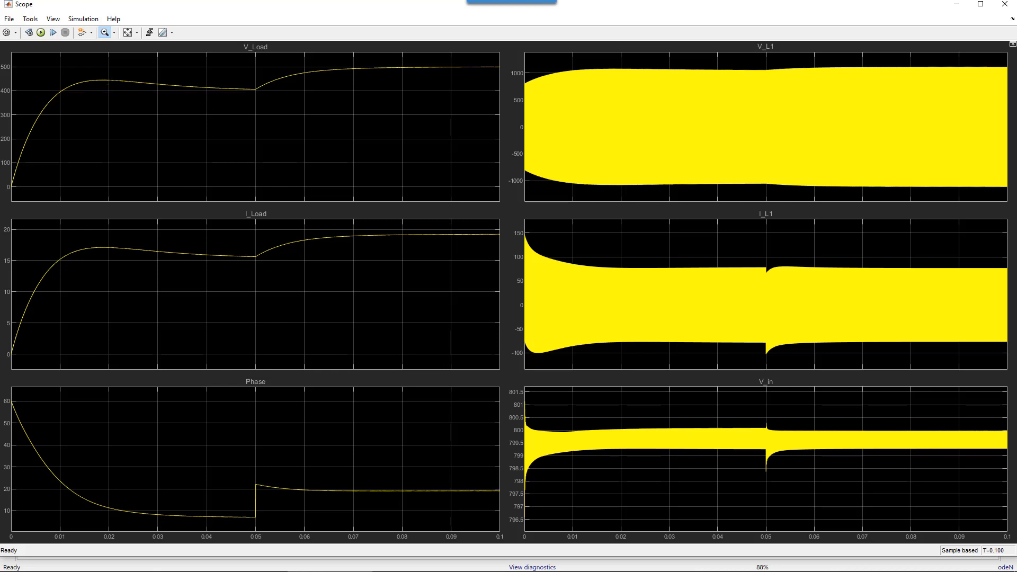
click(957, 6)
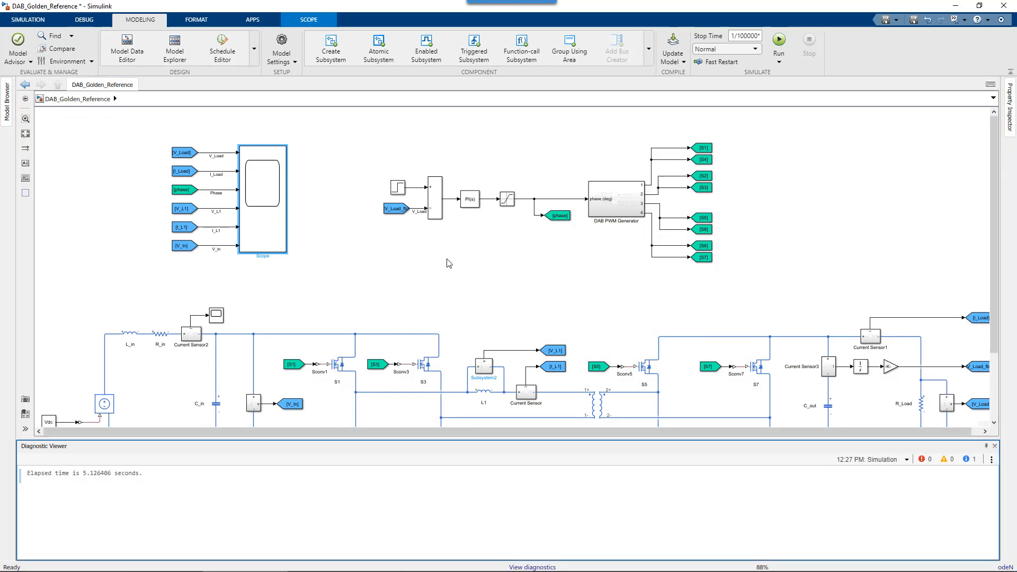
- Set the odeN solver's number of Newton's iterations to 5 and accept the configuration
click(283, 43)
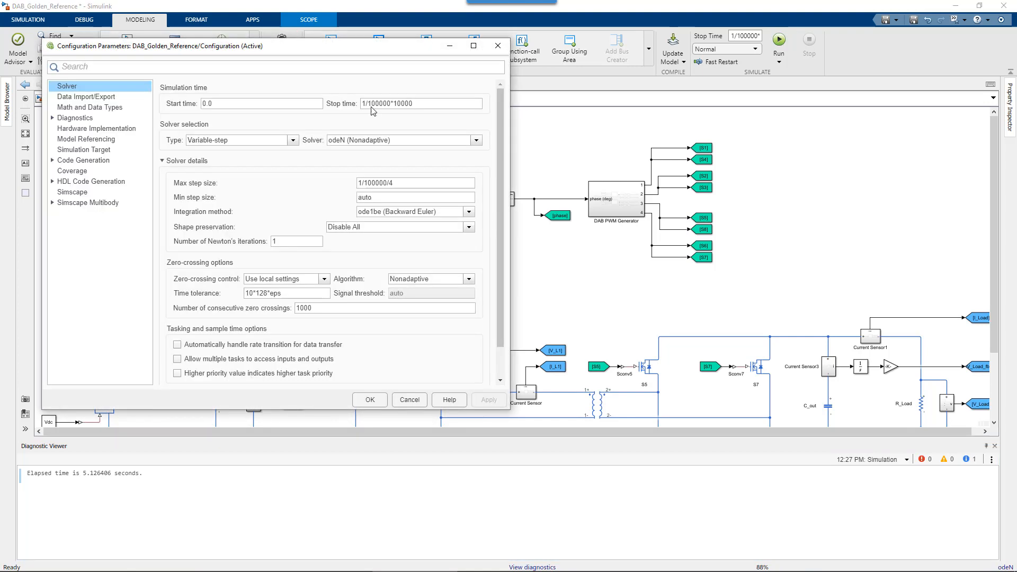
drag(163, 235, 326, 250)
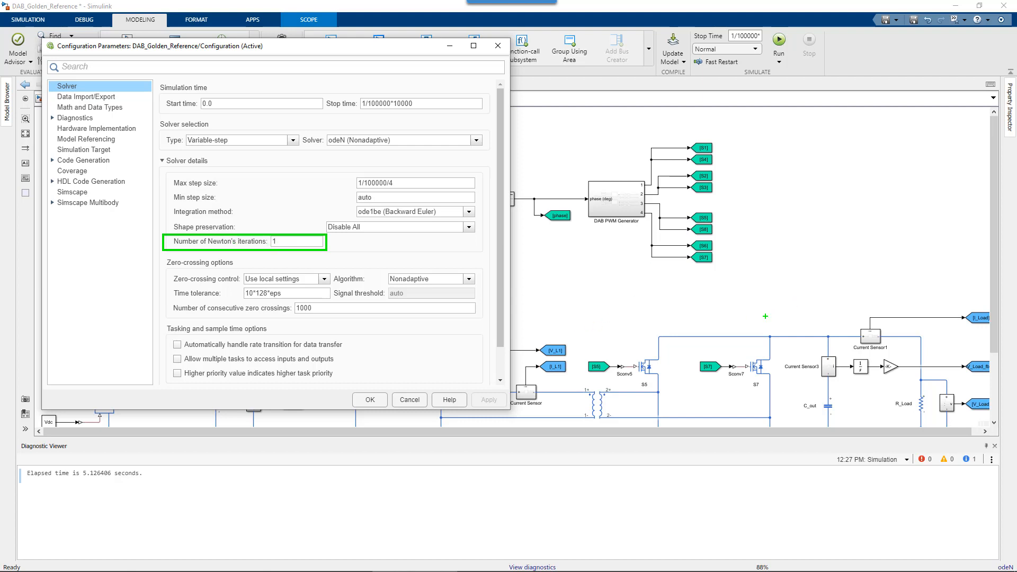
key(Escape)
click(284, 240)
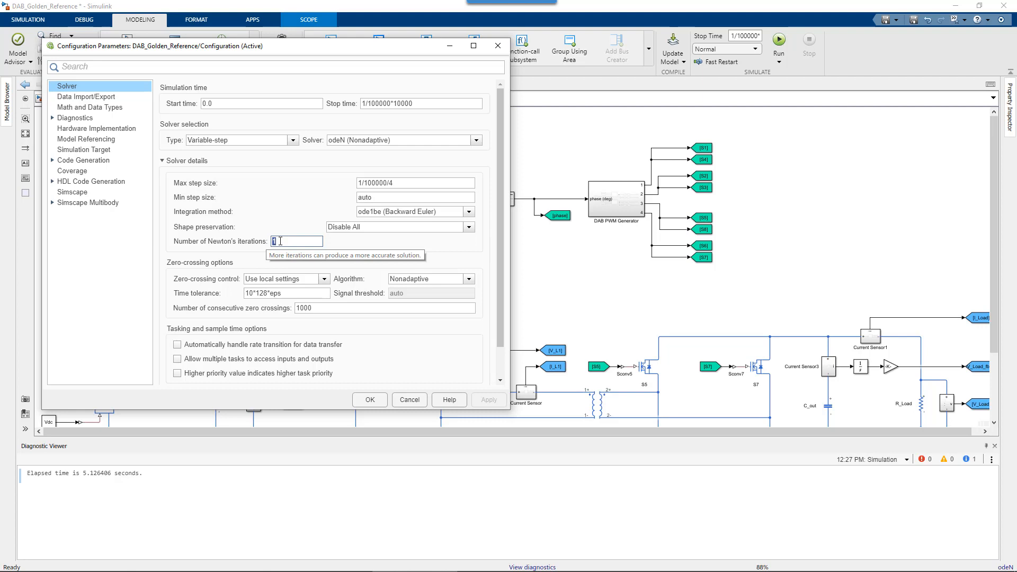
text(5)
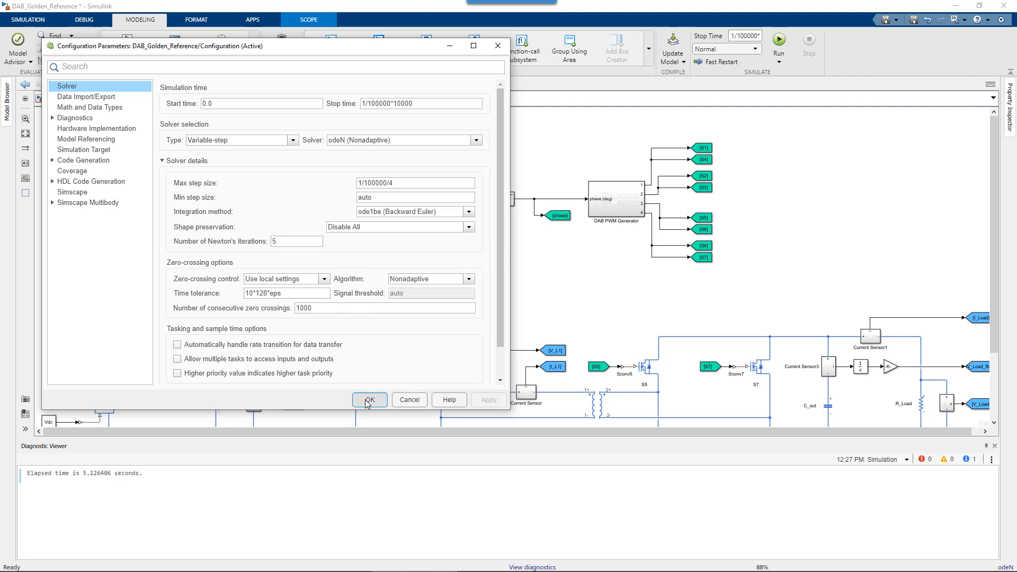
click(368, 400)
- Run the simulation with five Newton's iterations and check its elapsed time and Scope waveforms
click(781, 42)
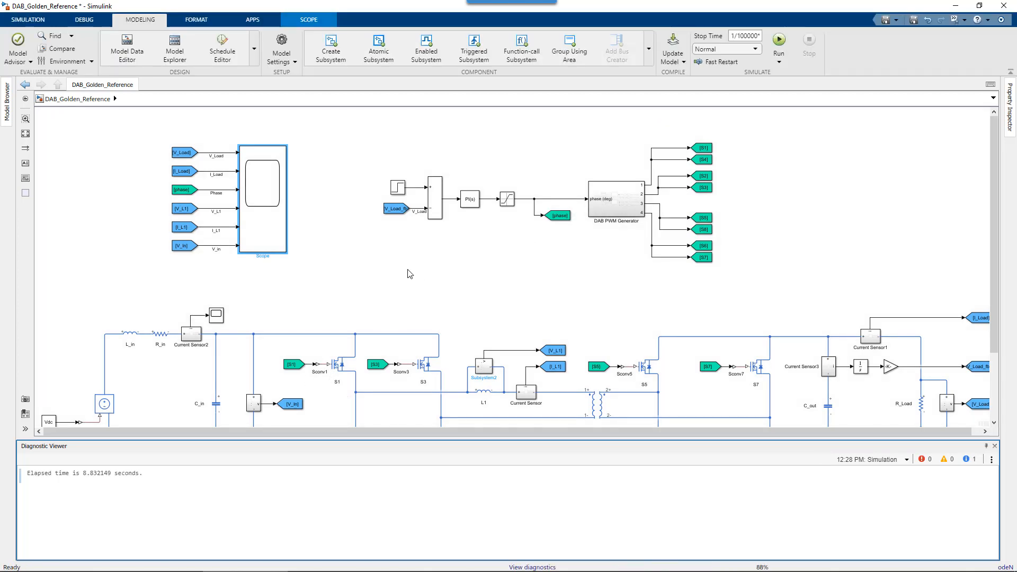
double_click(259, 209)
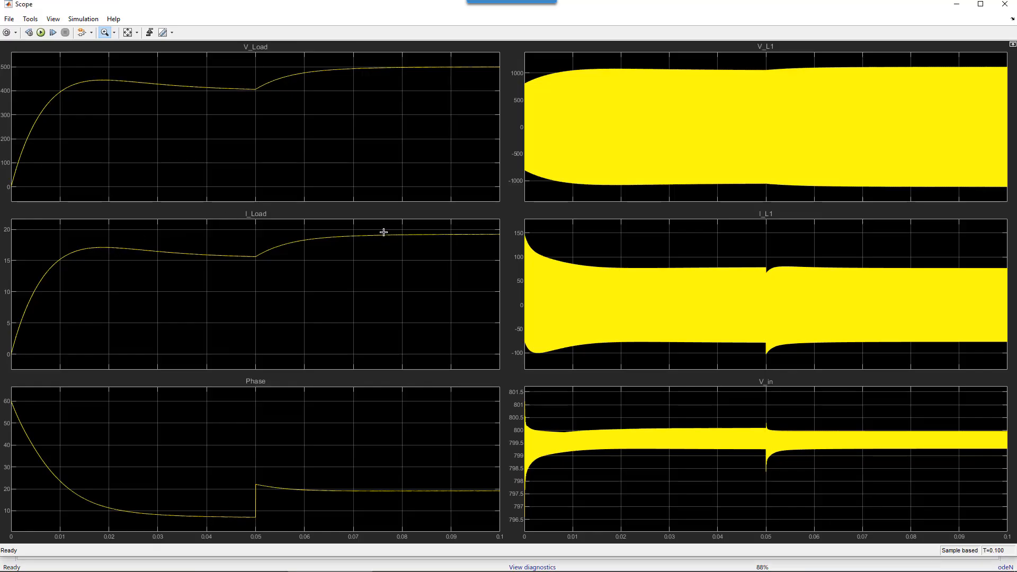
click(1005, 4)
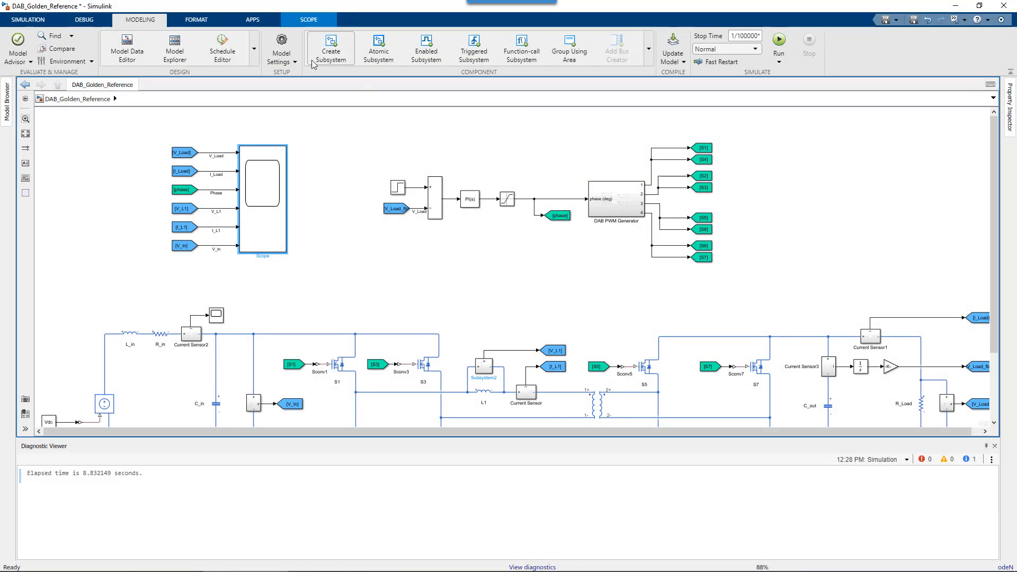
- Set the odeN solver's number of Newton's iterations to 1 and its integration method to ode14x (extrapolation)
click(282, 41)
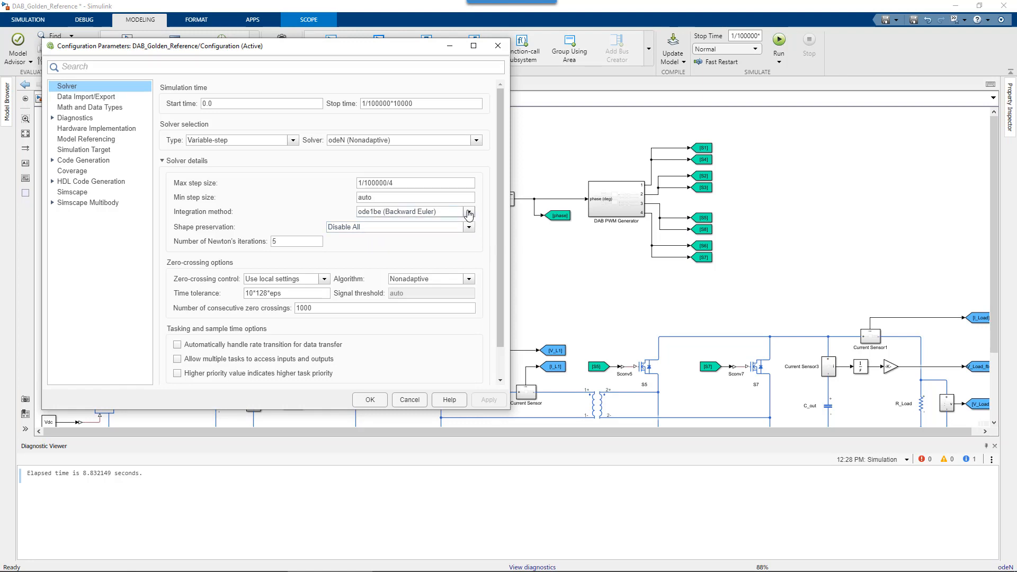
click(297, 241)
text(1)
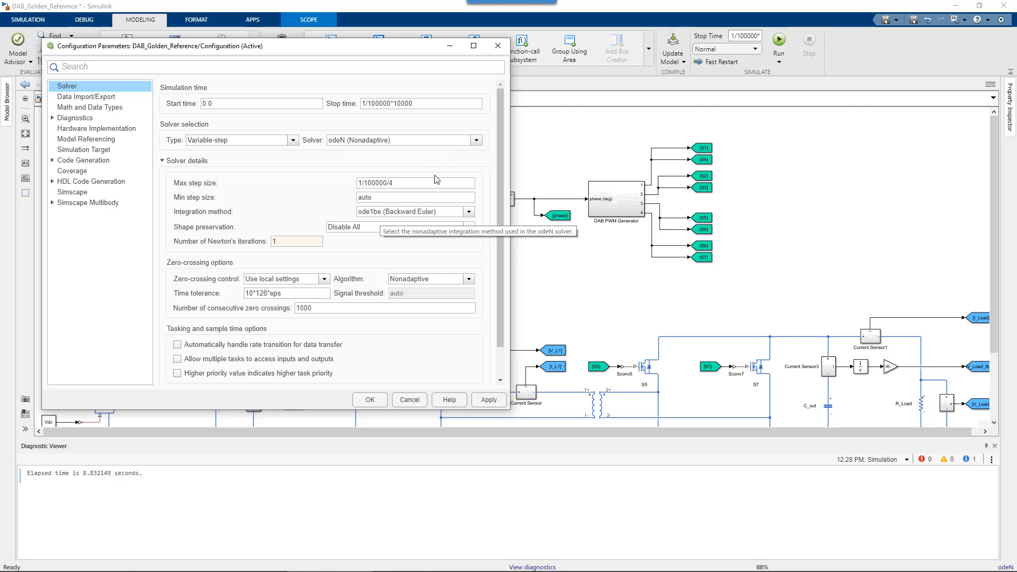
click(456, 212)
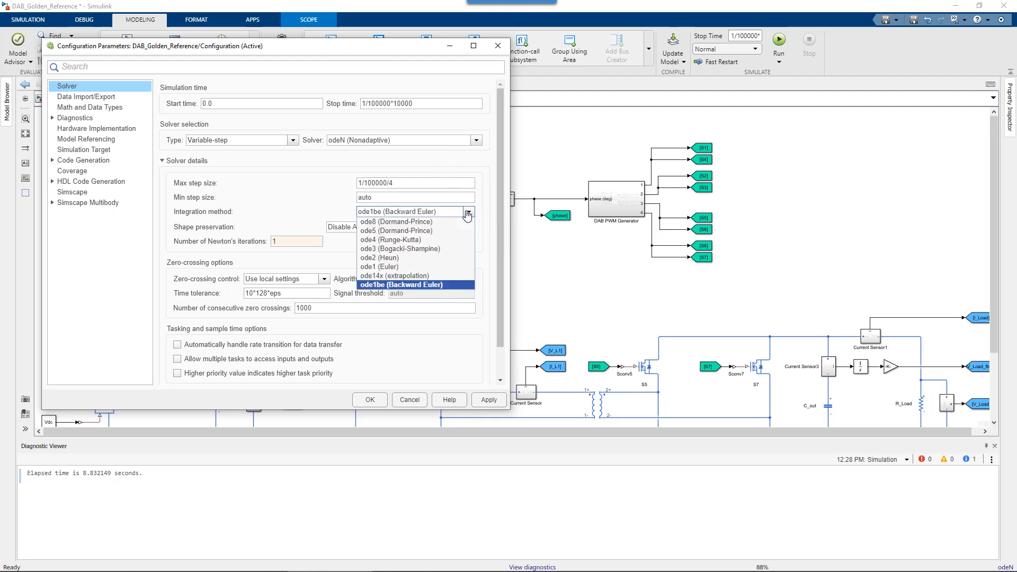
click(397, 277)
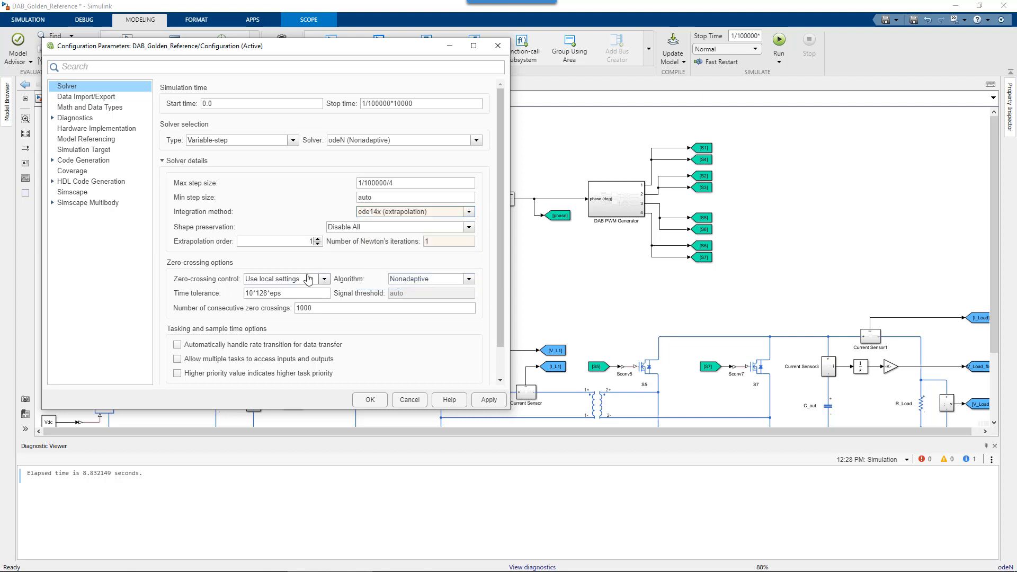
- Set the maximum step size to 1/100000/1 with an extrapolation order of 1 and accept the configuration
double_click(400, 184)
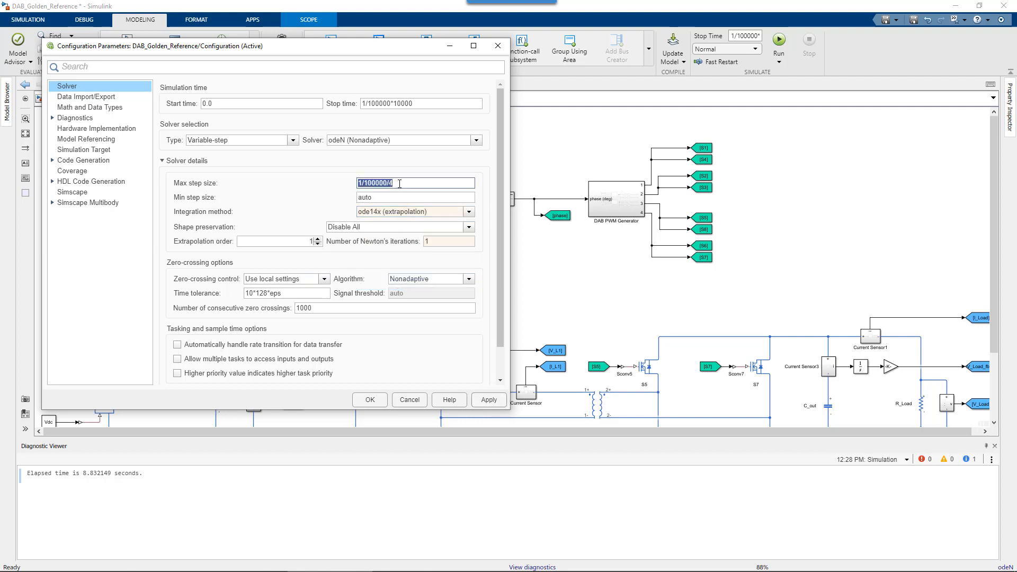
click(399, 183)
key(BackSpace)
text(1)
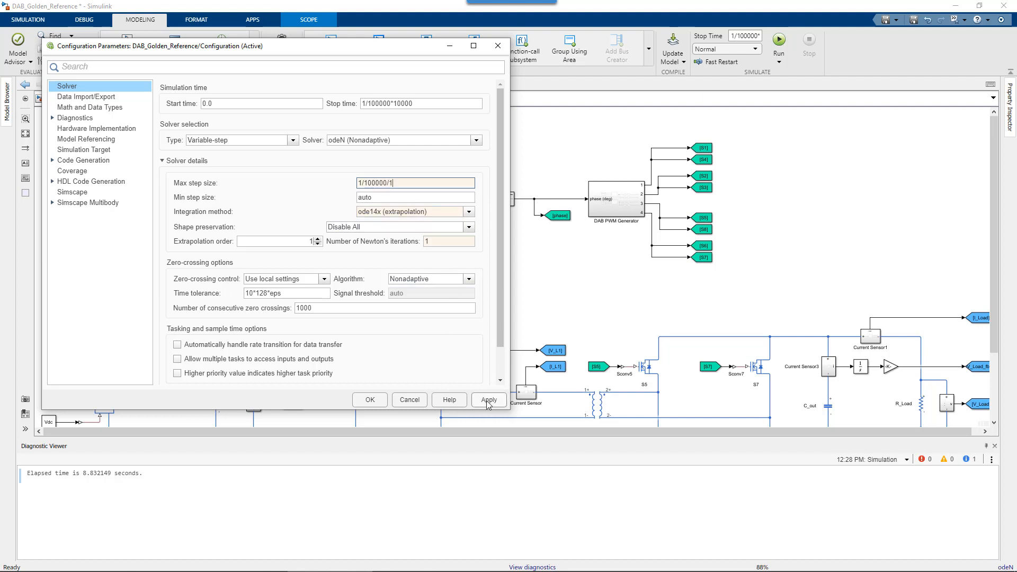
click(316, 244)
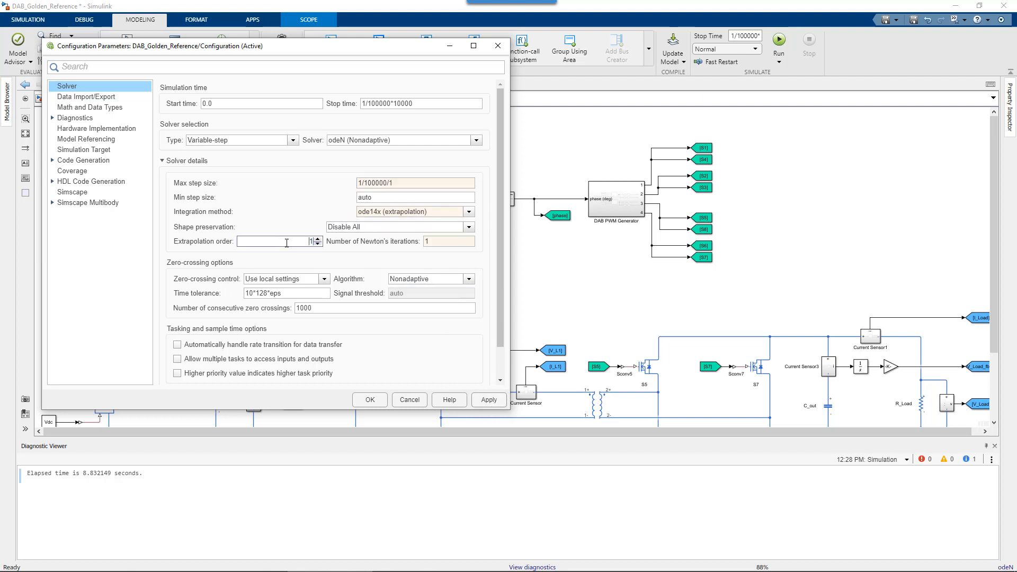
text(4)
click(316, 245)
click(489, 400)
click(370, 400)
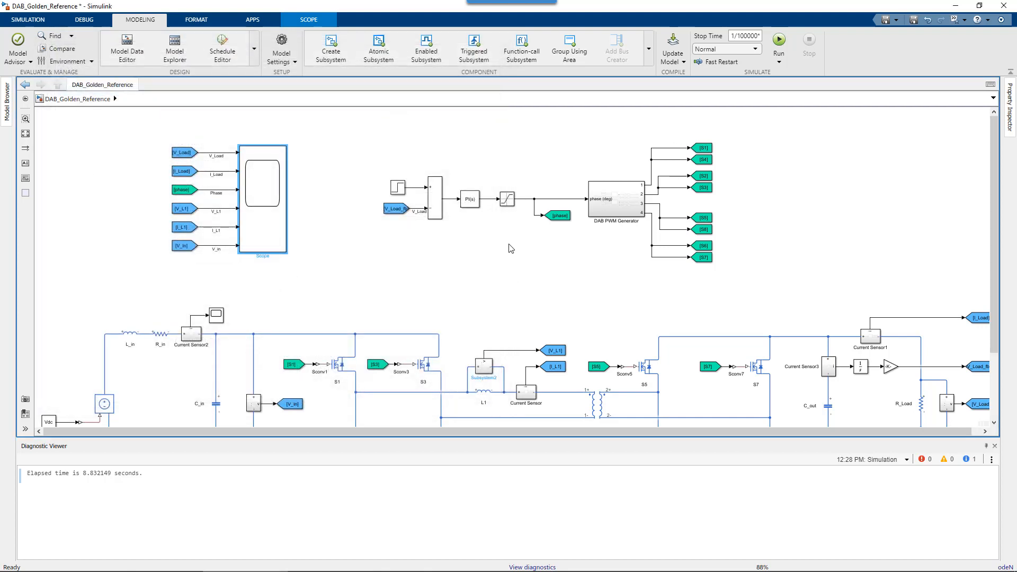
- Run the simulation with ode14x at the full-period step limit and examine the Scope waveforms
click(779, 39)
double_click(274, 231)
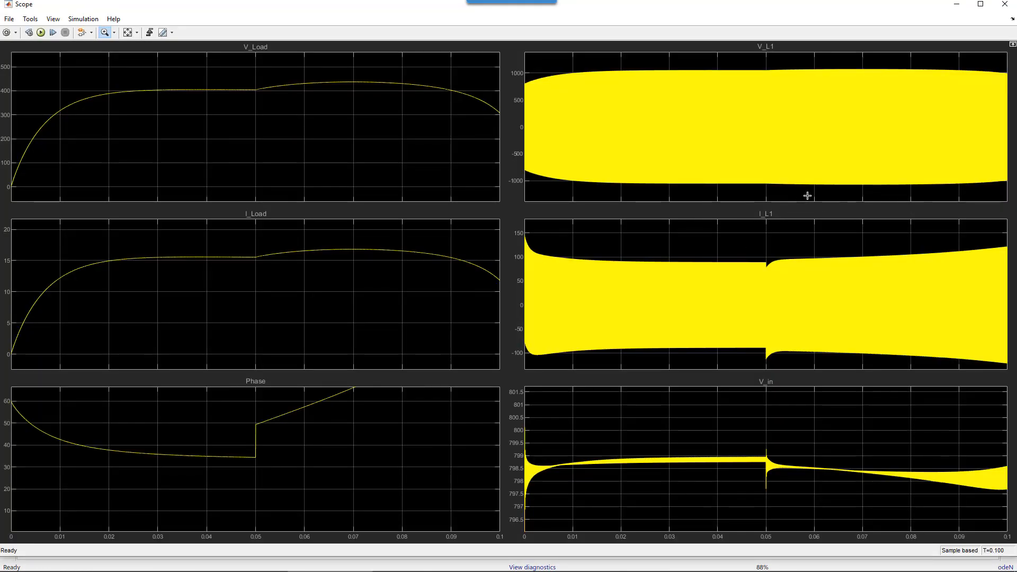
click(1013, 7)
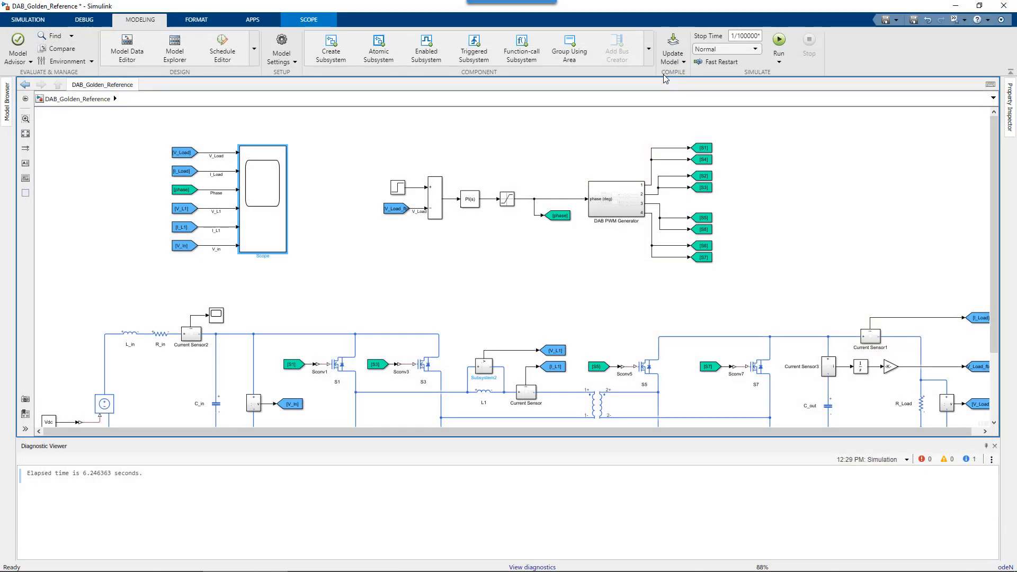
- Set the ode14x configuration's maximum step size to 1/100000/2 and accept it
click(282, 47)
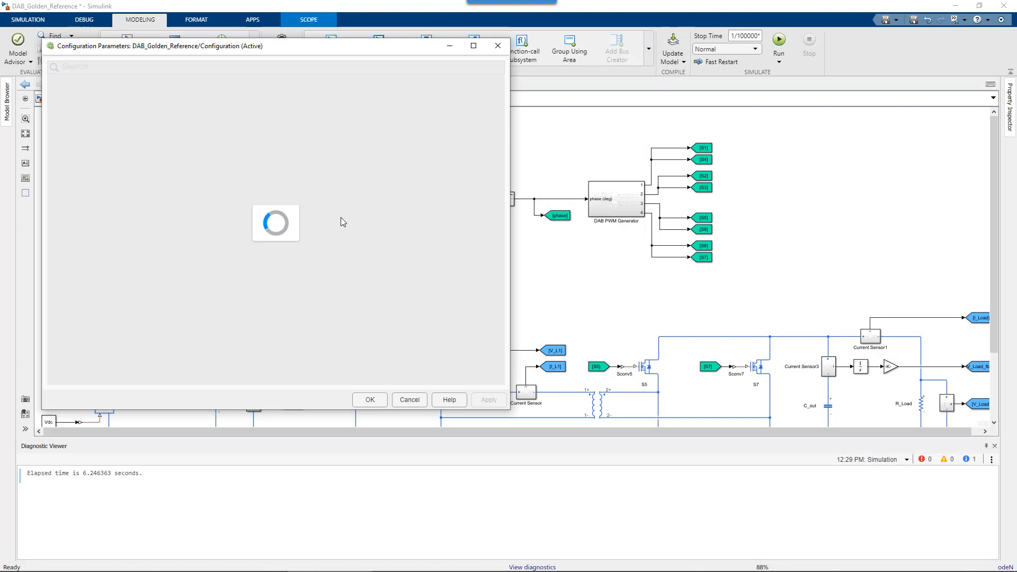
double_click(404, 183)
click(396, 182)
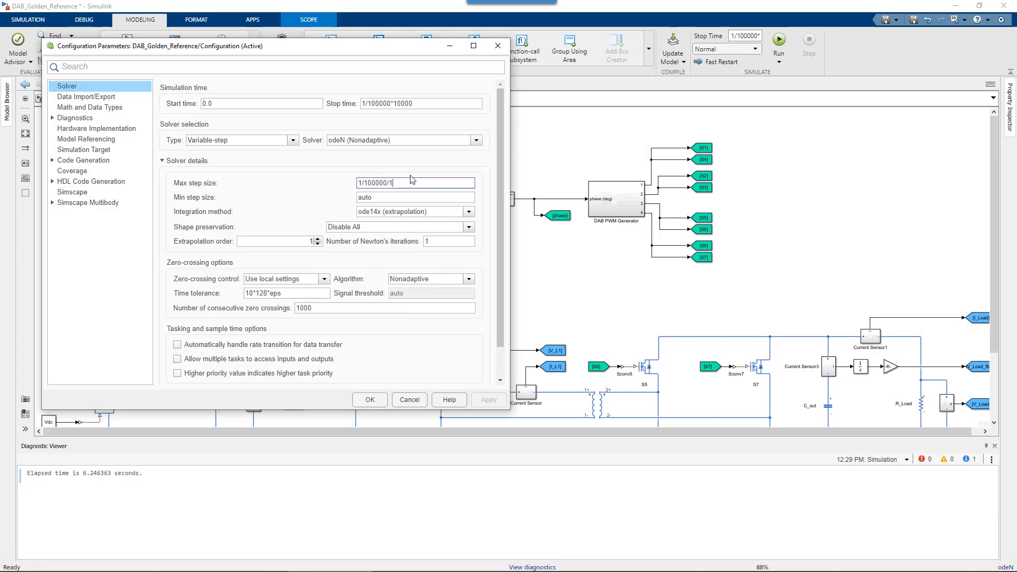
key(BackSpace)
text(2)
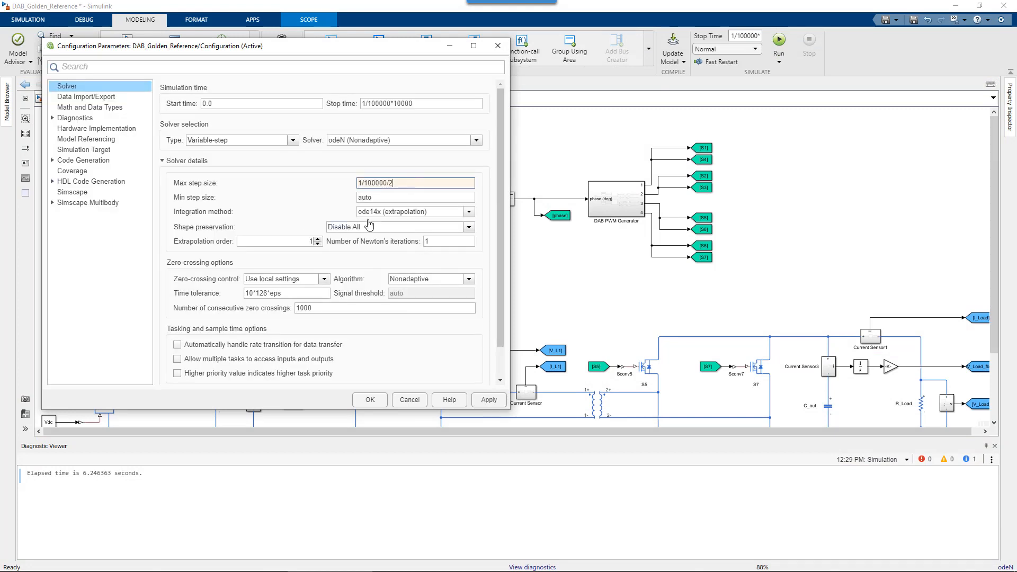
click(479, 400)
click(370, 400)
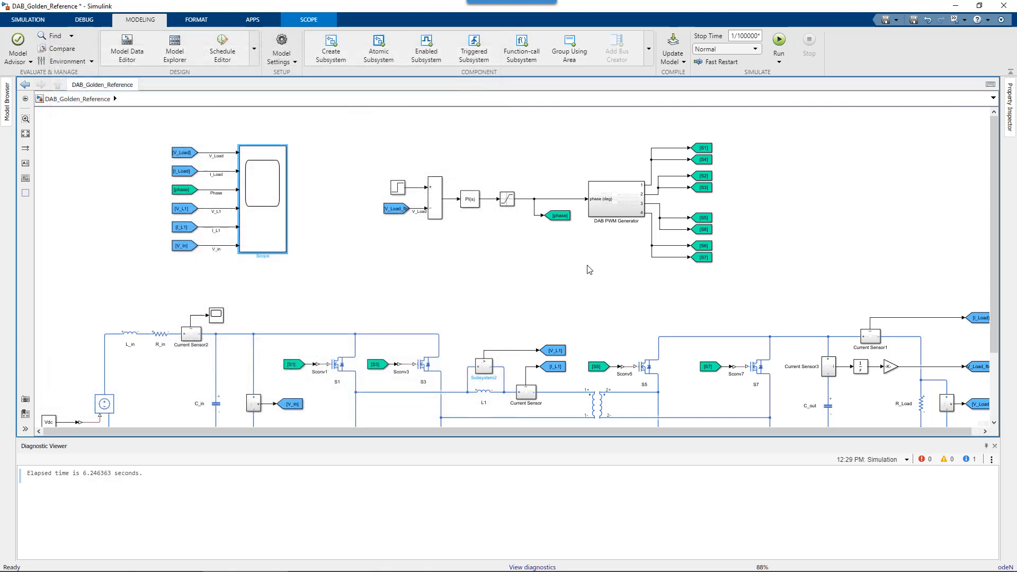
- Run the simulation with the half-period step limit and check its elapsed time and Scope waveforms
click(778, 42)
triple_click(98, 474)
triple_click(98, 473)
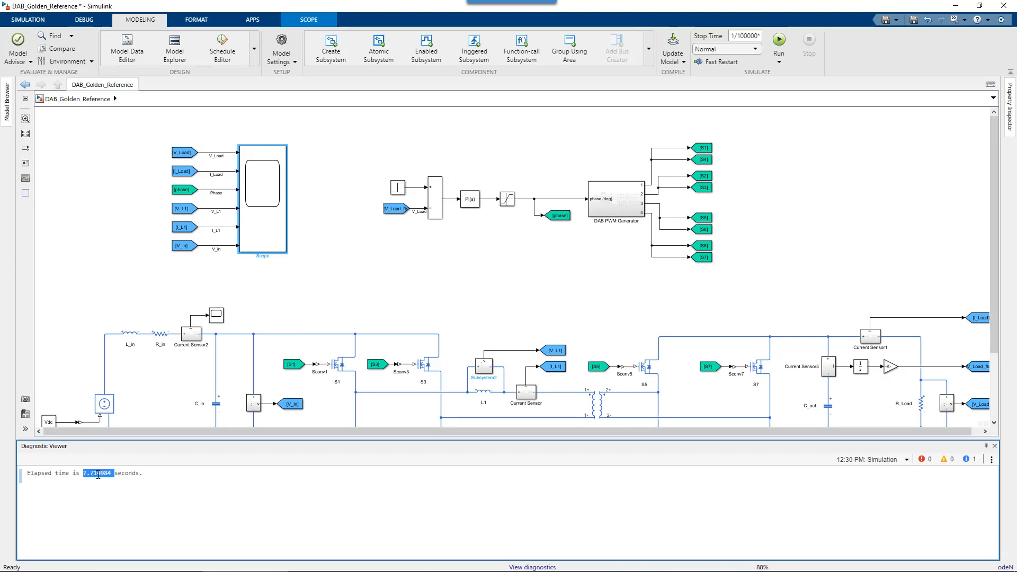
click(98, 474)
drag(84, 473, 150, 482)
click(89, 473)
double_click(272, 174)
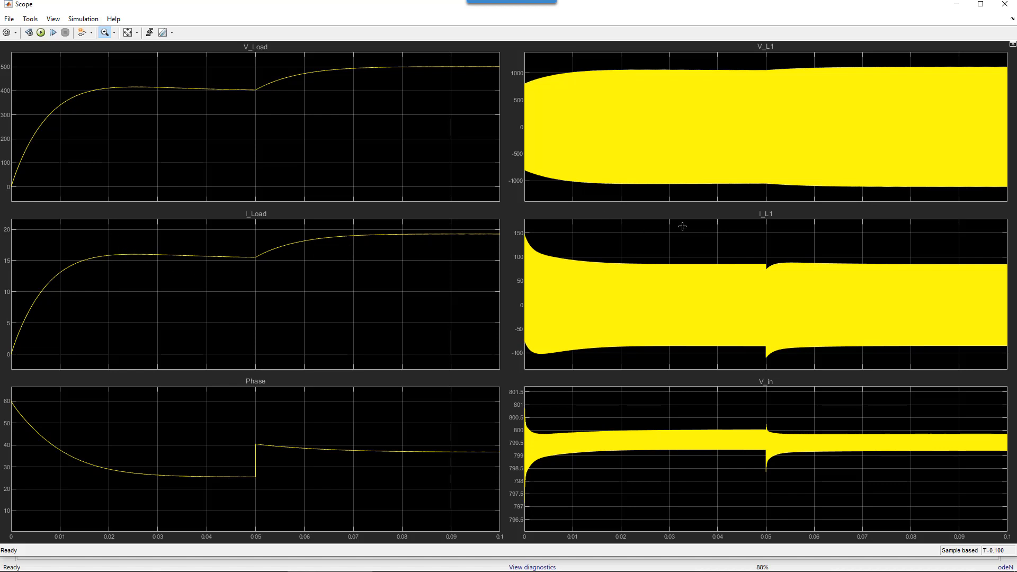
click(1005, 4)
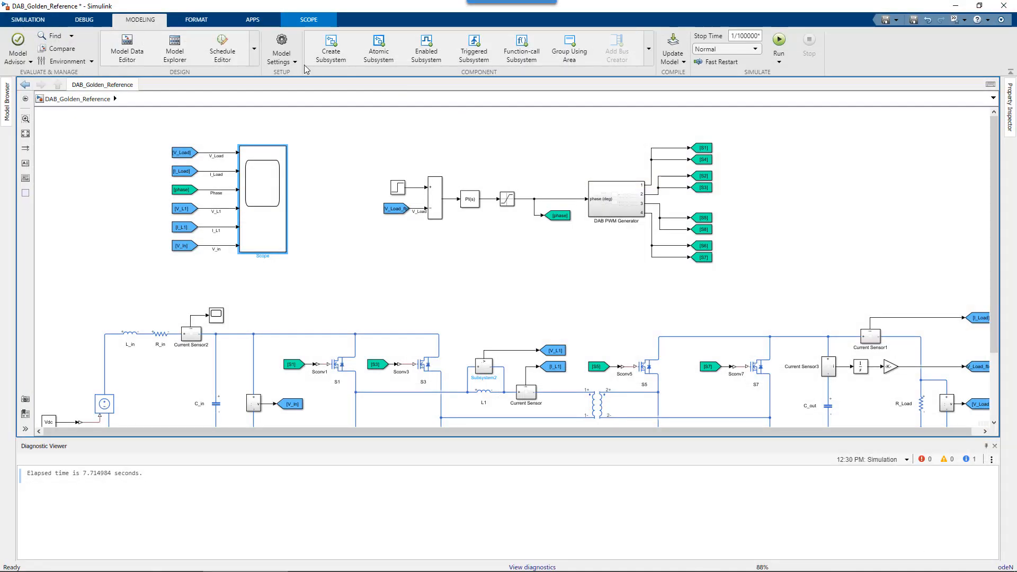
- Switch the variable-step solver to ode23t (mod. stiff/Trapezoidal), set its maximum step size to auto, and accept the configuration
click(282, 45)
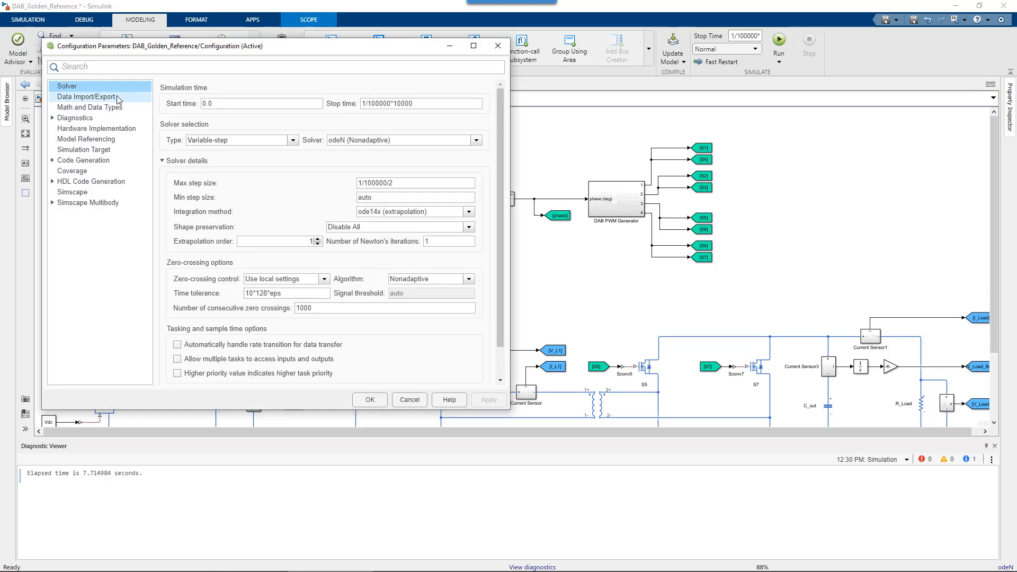
click(292, 140)
click(261, 152)
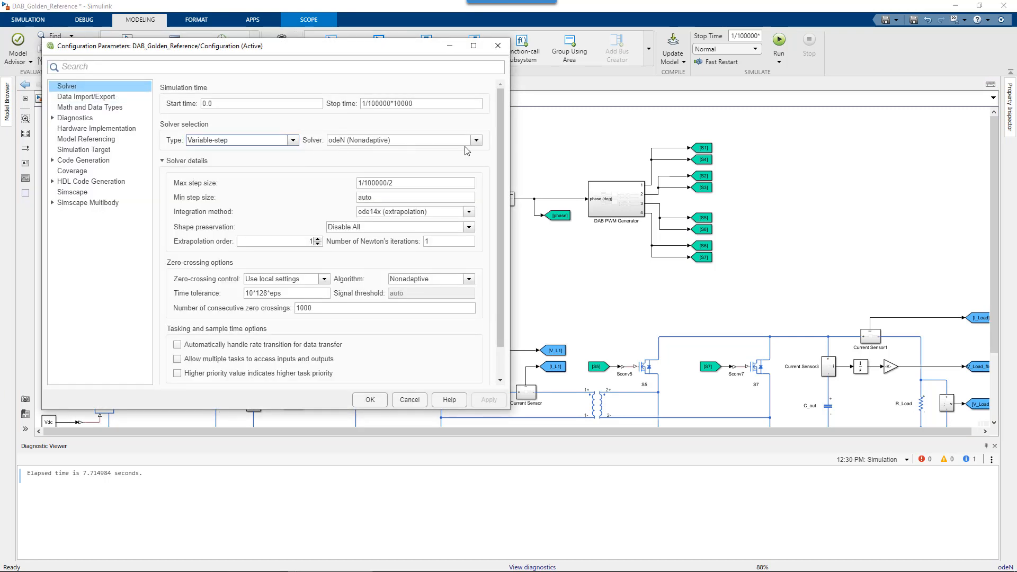
click(477, 140)
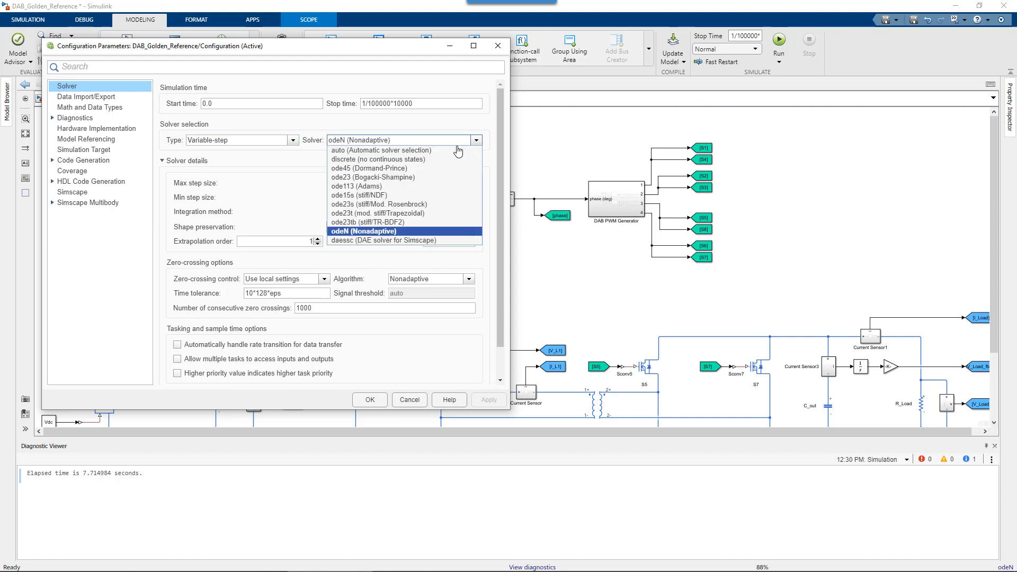
click(373, 213)
click(288, 181)
double_click(288, 182)
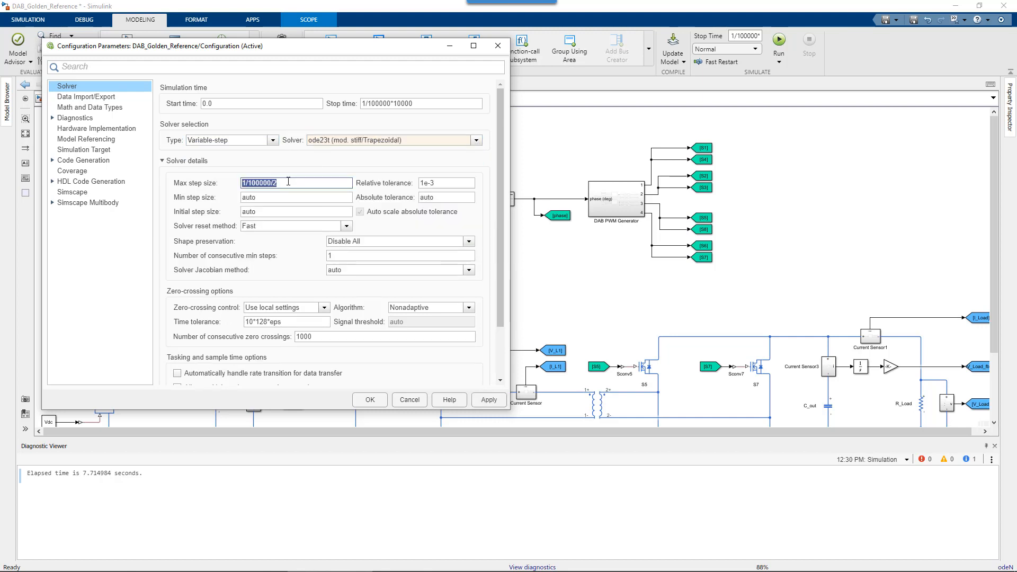
text(auto)
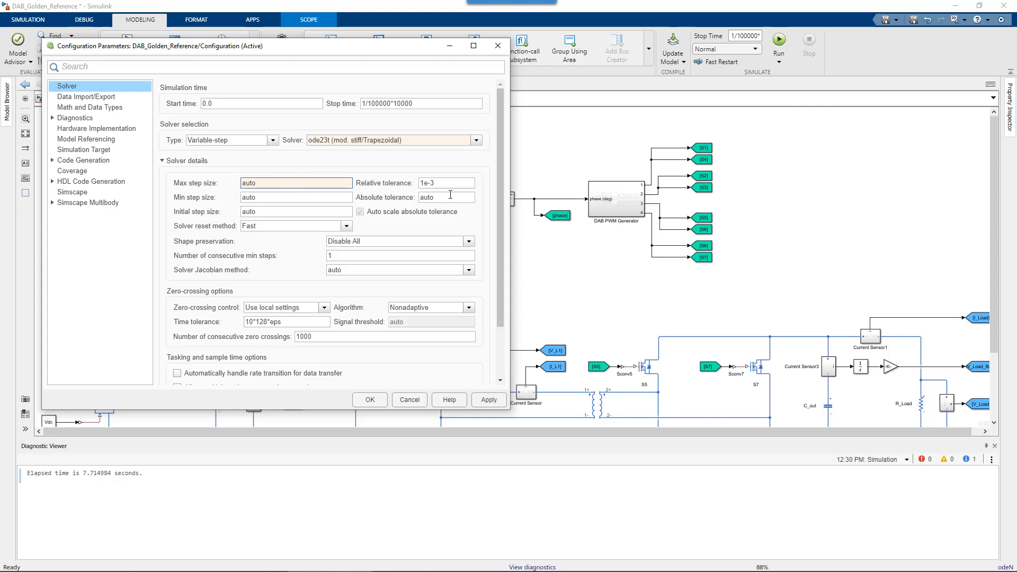
click(488, 400)
click(373, 403)
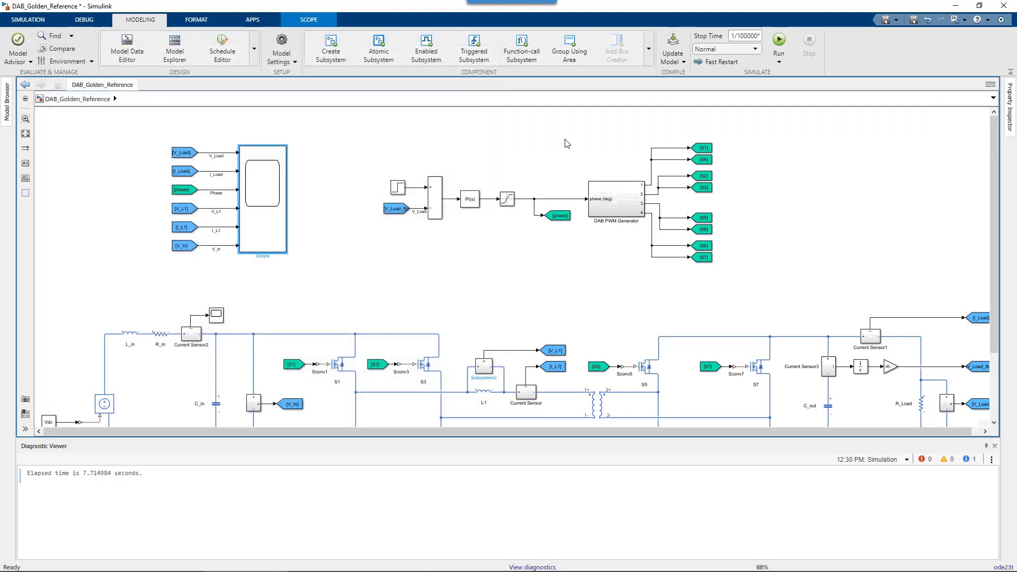
- Run the simulation with the ode23t solver and examine the Scope waveforms
click(779, 43)
double_click(276, 220)
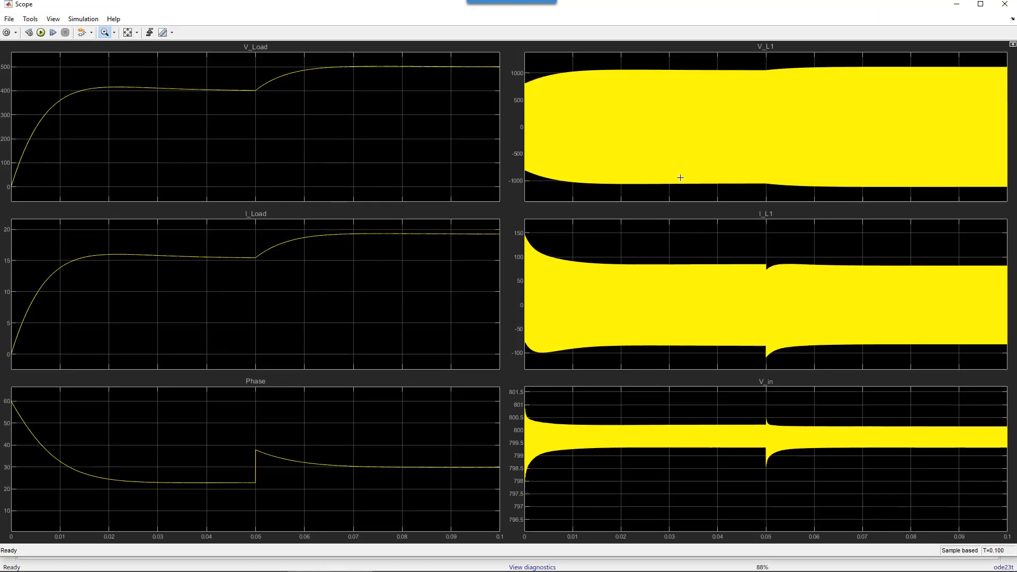
click(1012, 8)
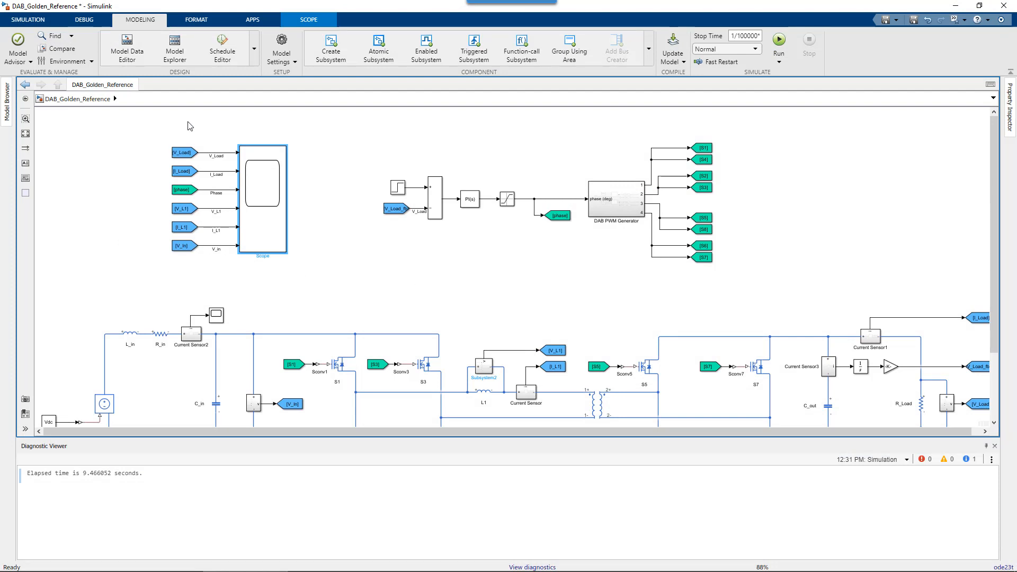
- Enable signal logging on all six signals feeding the Scope and run the simulation
drag(209, 133, 230, 269)
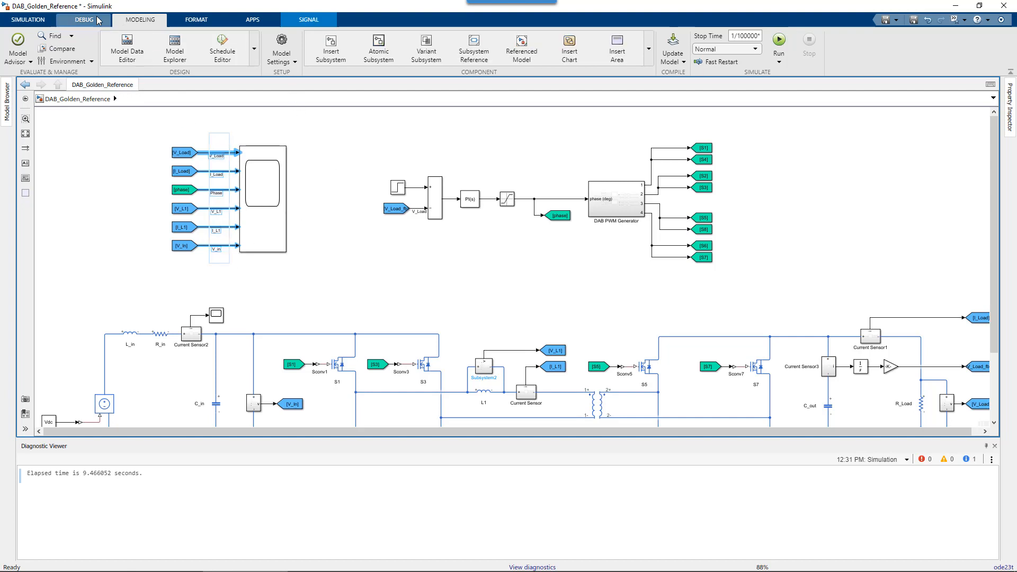
click(30, 22)
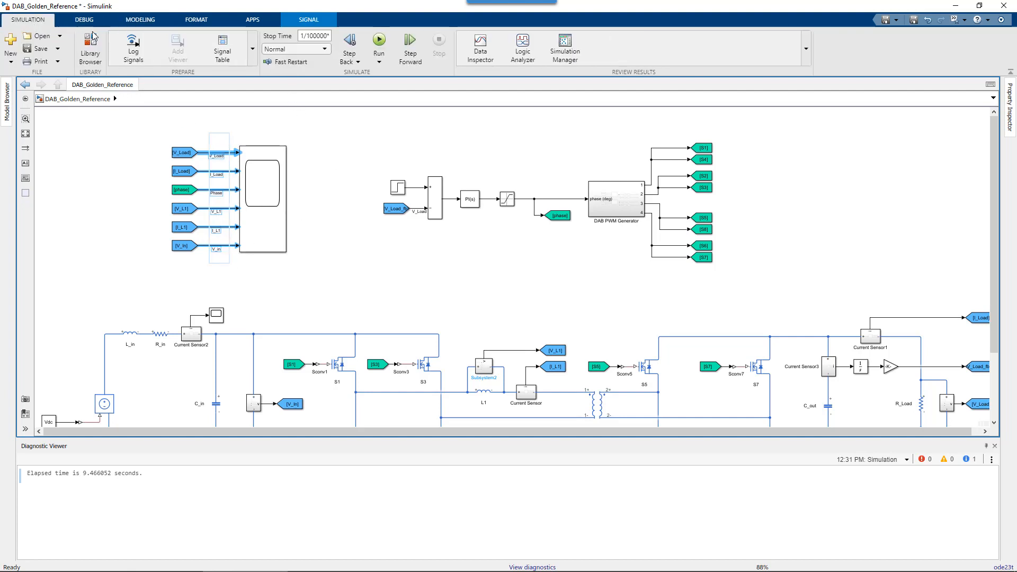
click(132, 48)
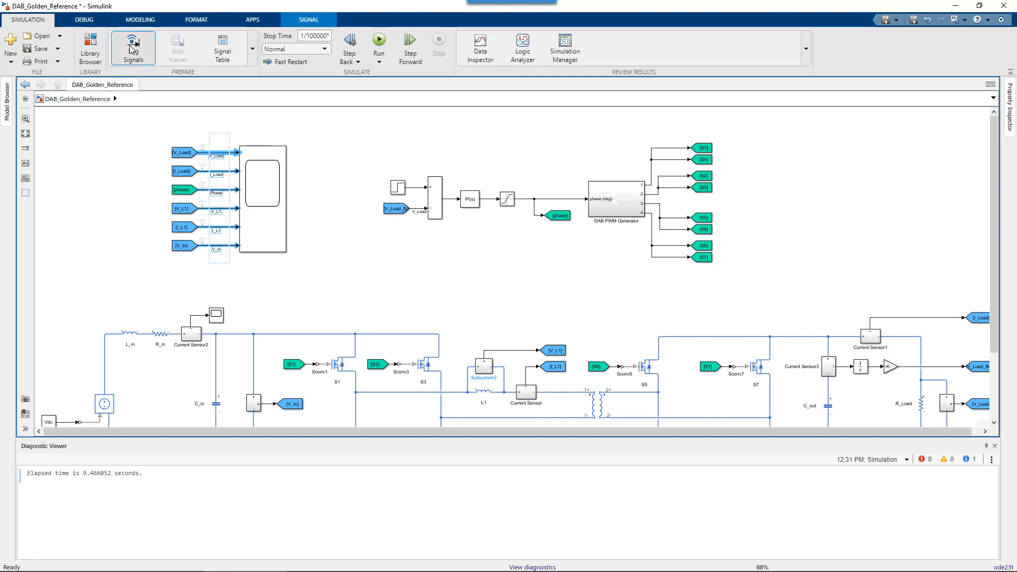
click(341, 181)
click(380, 43)
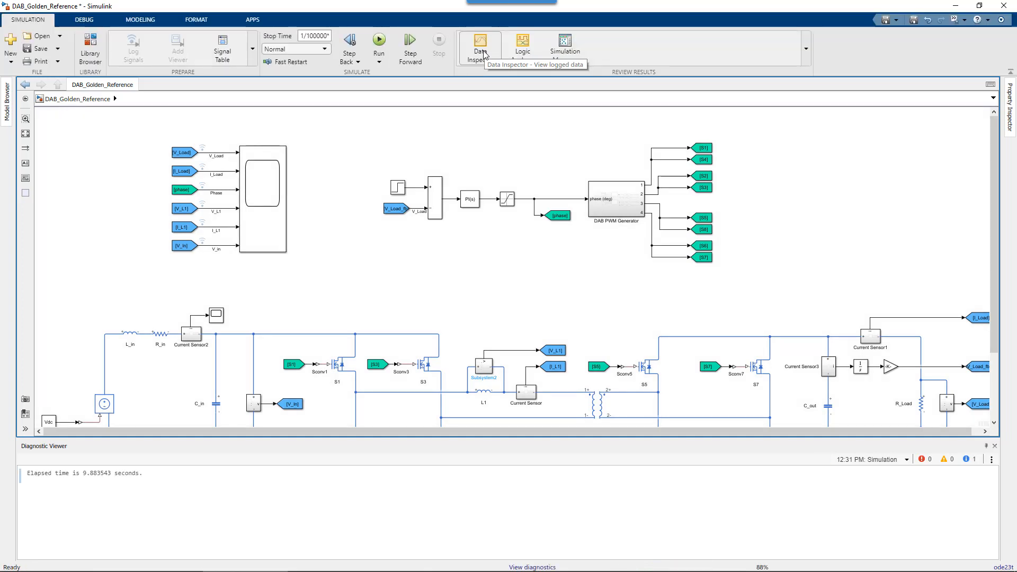
- Open the Simulation Data Inspector and delete all runs from its archive
click(484, 55)
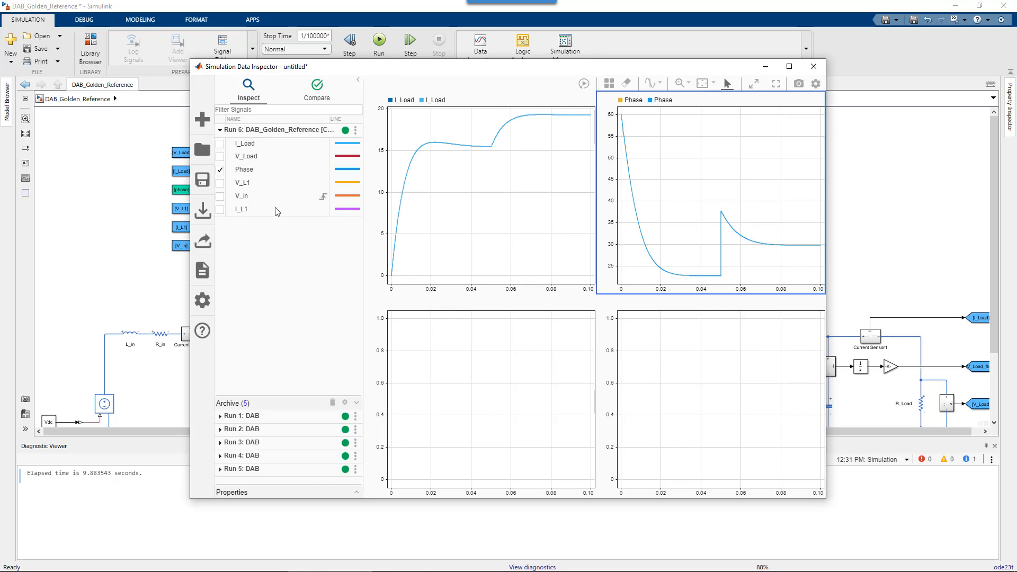
click(332, 403)
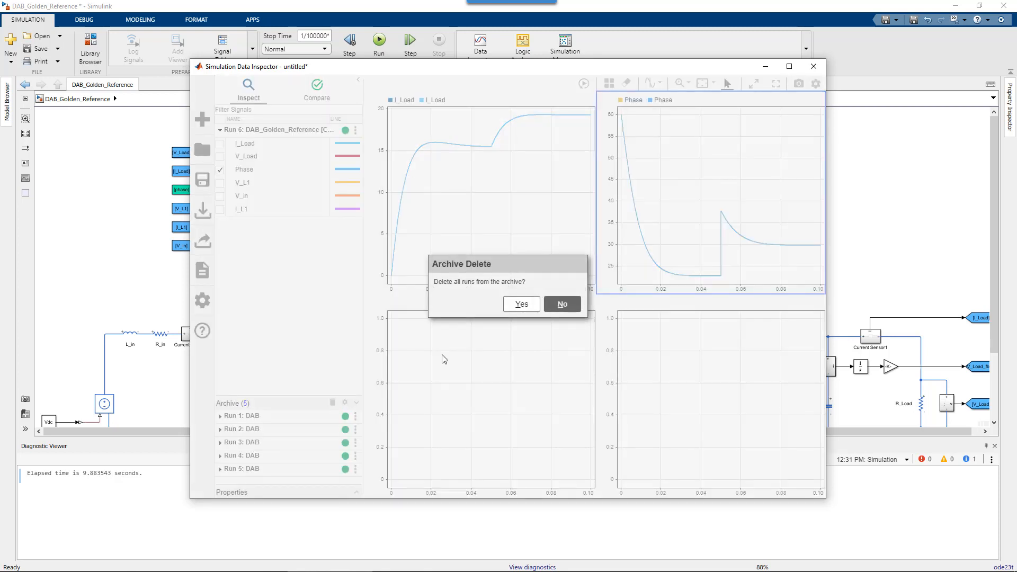
click(525, 303)
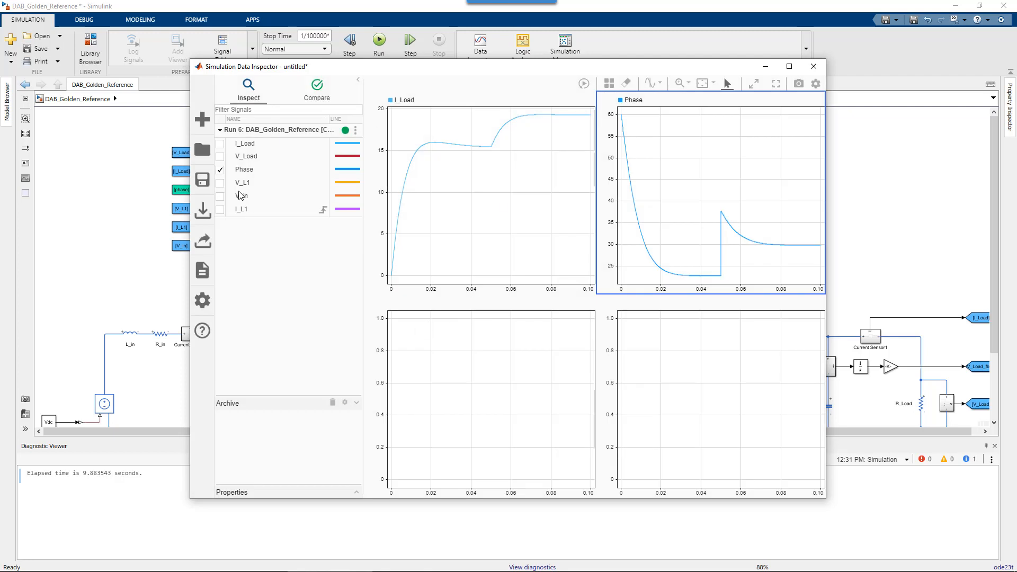
- Rename the current simulation run as Golden Reference (ode23t)
click(245, 133)
right_click(267, 134)
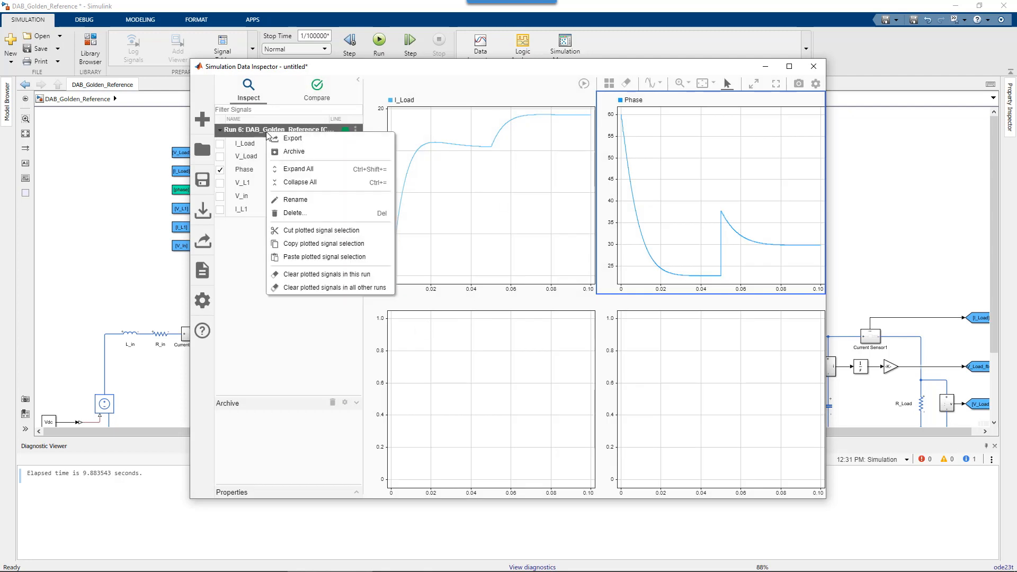
click(293, 201)
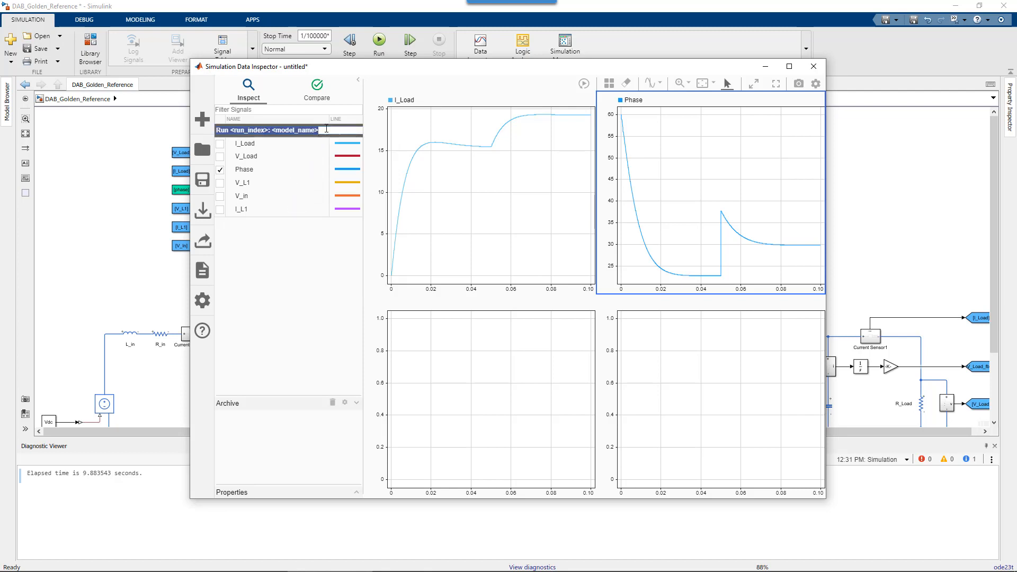
click(327, 129)
key(BackSpace)
key(BackSpace)
key(BackSpace)
key(BackSpace)
key(BackSpace)
key(BackSpace)
key(BackSpace)
key(BackSpace)
key(BackSpace)
key(BackSpace)
key(BackSpace)
key(BackSpace)
key(BackSpace)
key(BackSpace)
key(BackSpace)
key(BackSpace)
key(BackSpace)
key(BackSpace)
key(BackSpace)
key(BackSpace)
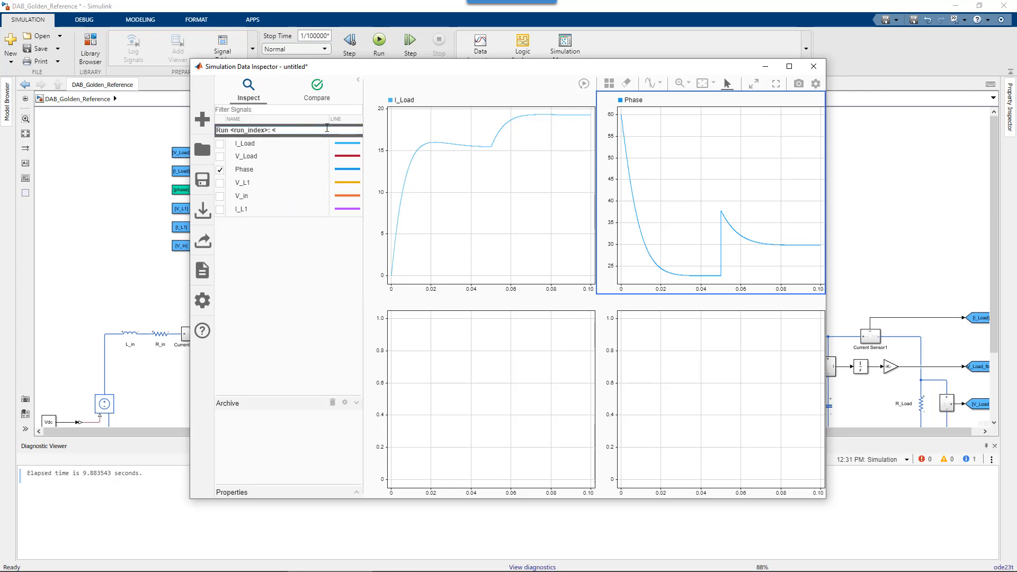
text(Golden Reference (ode23t))
key(Return)
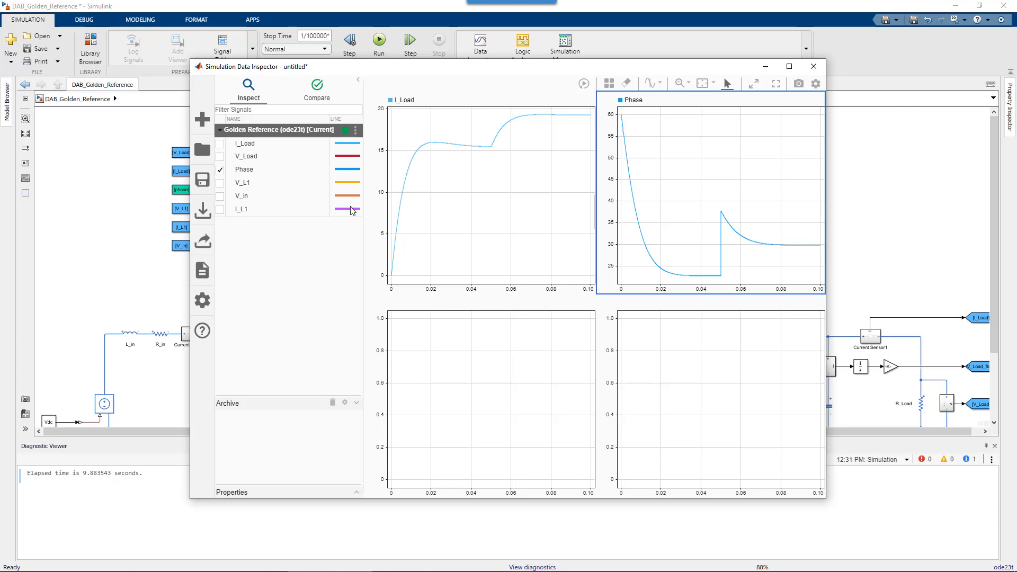
- Plot V_Load in the empty subplot below I_Load and close the Simulation Data Inspector
click(463, 190)
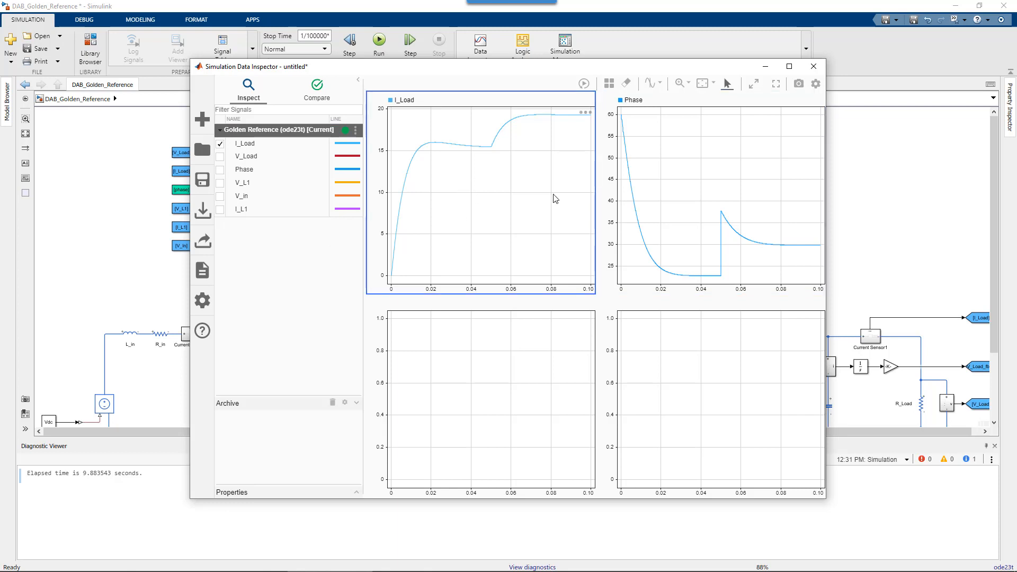
click(679, 172)
click(489, 363)
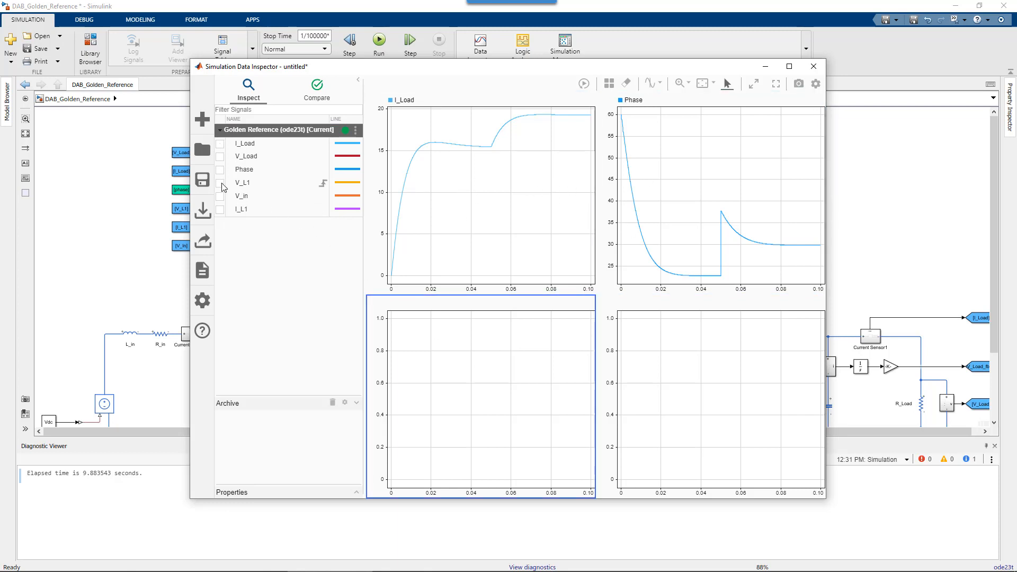
click(220, 156)
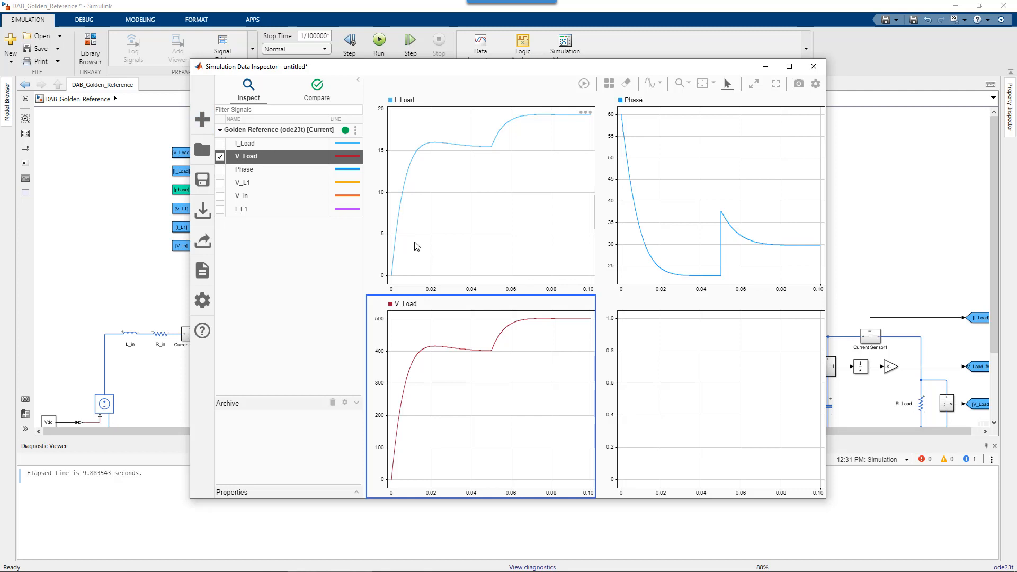
click(814, 66)
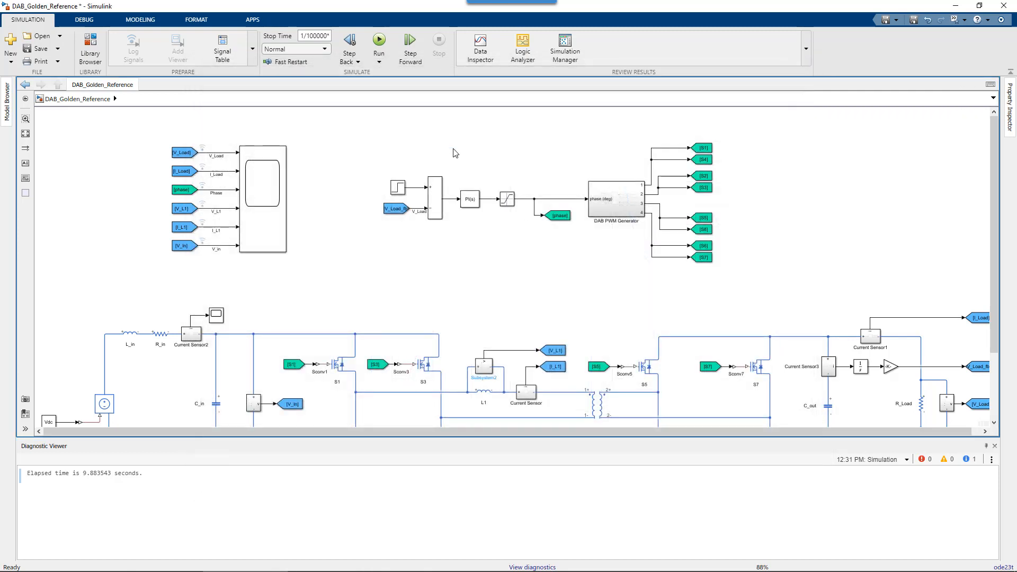
- Switch the variable-step solver to odeN (Nonadaptive), set its maximum step size to 1/100000/2, and accept the configuration
click(140, 20)
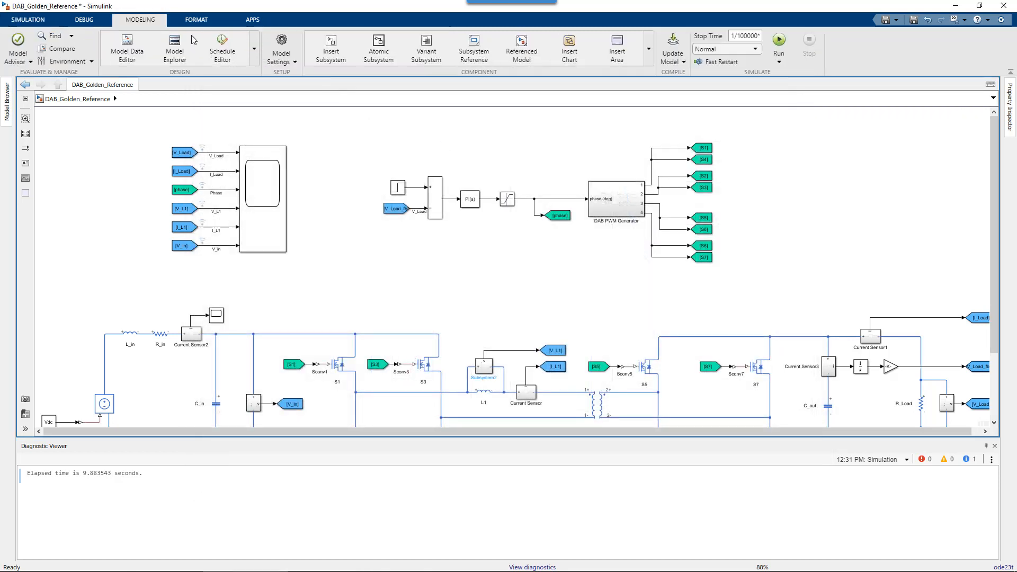
click(281, 43)
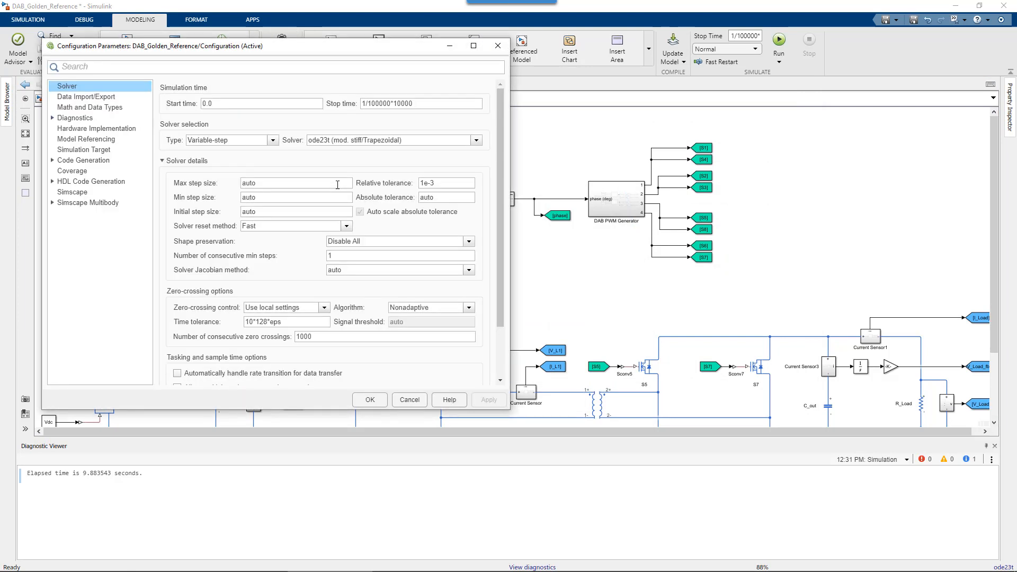
click(480, 141)
click(350, 231)
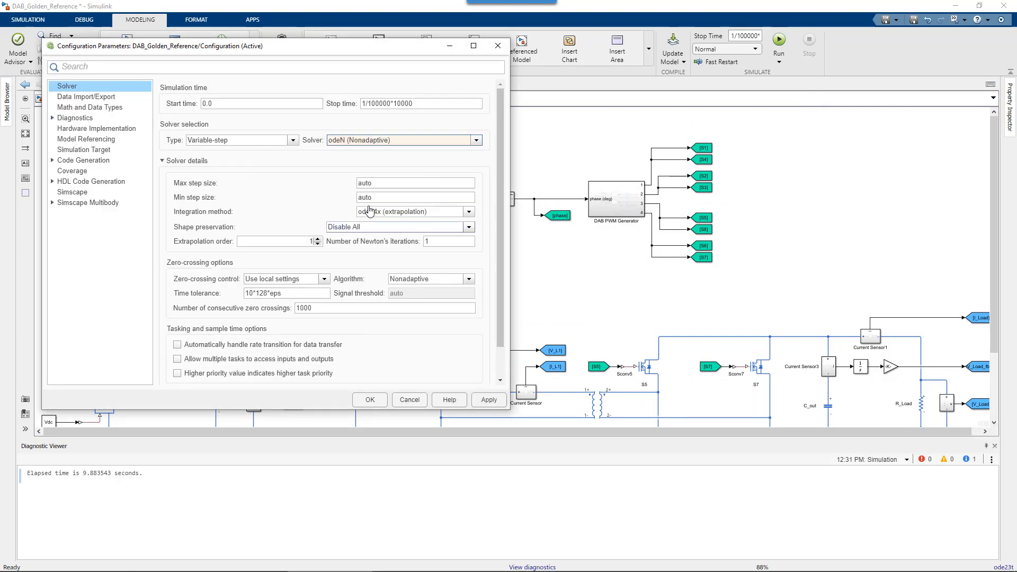
double_click(368, 182)
text(100000)
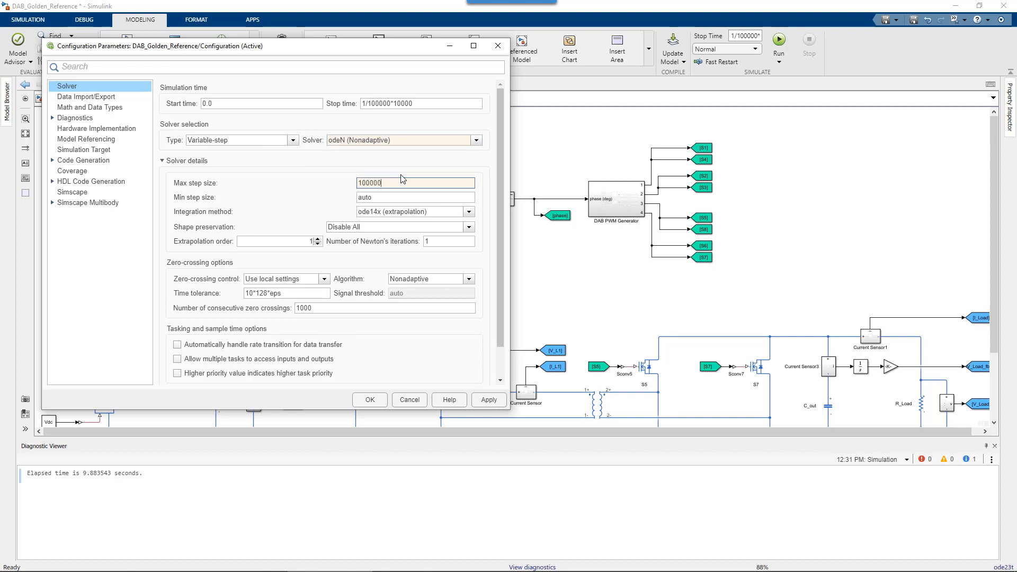
text(1/)
scroll(401, 175, down, 1)
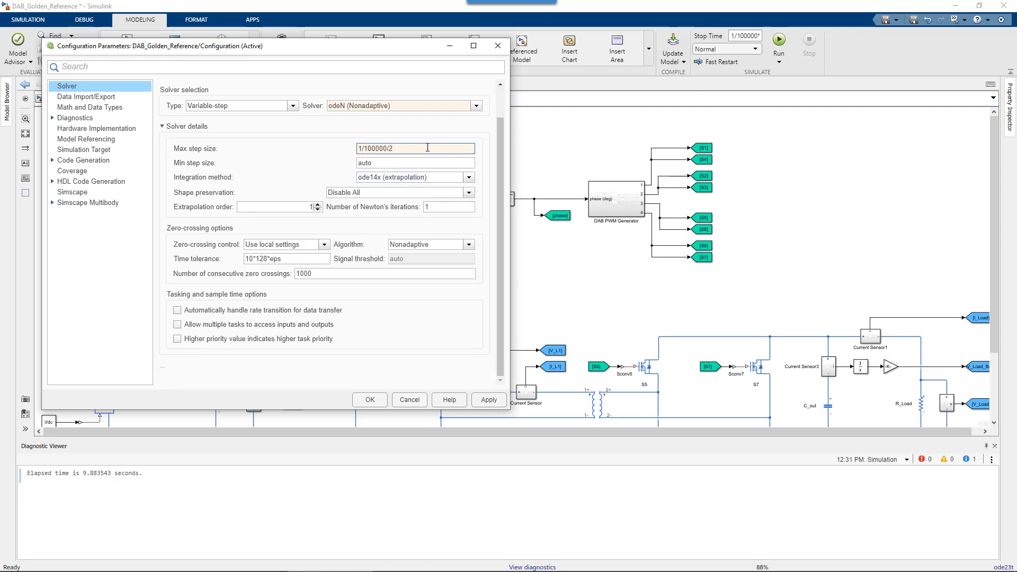
click(318, 155)
click(498, 401)
click(382, 400)
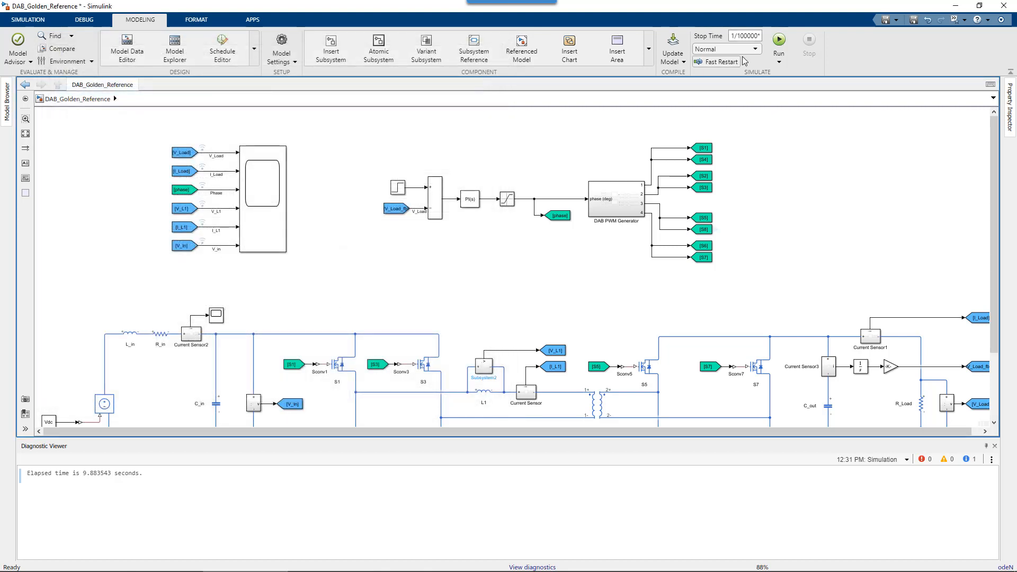
- Run the simulation with the odeN solver and open its logged results in the Simulation Data Inspector
click(779, 40)
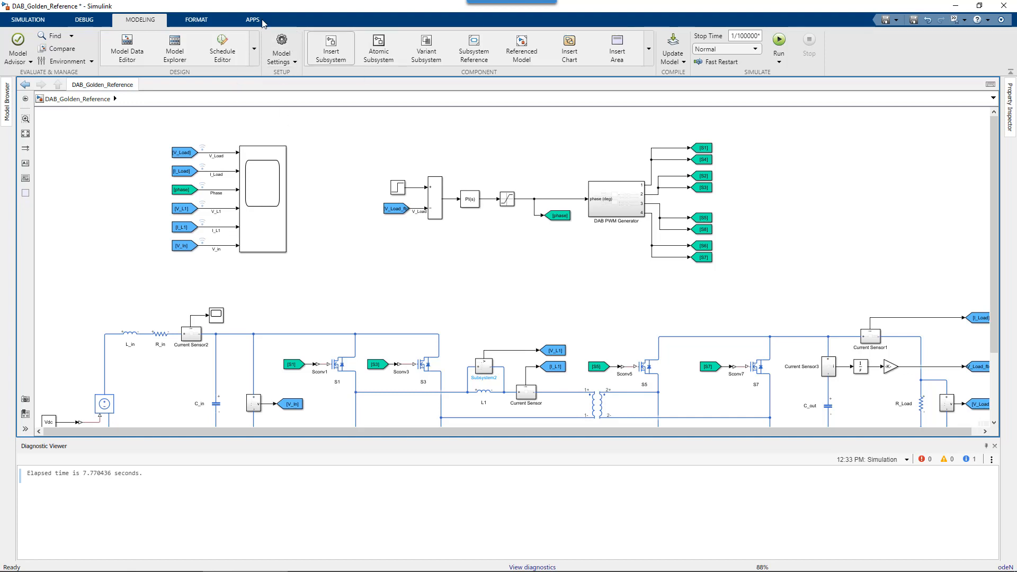
click(29, 20)
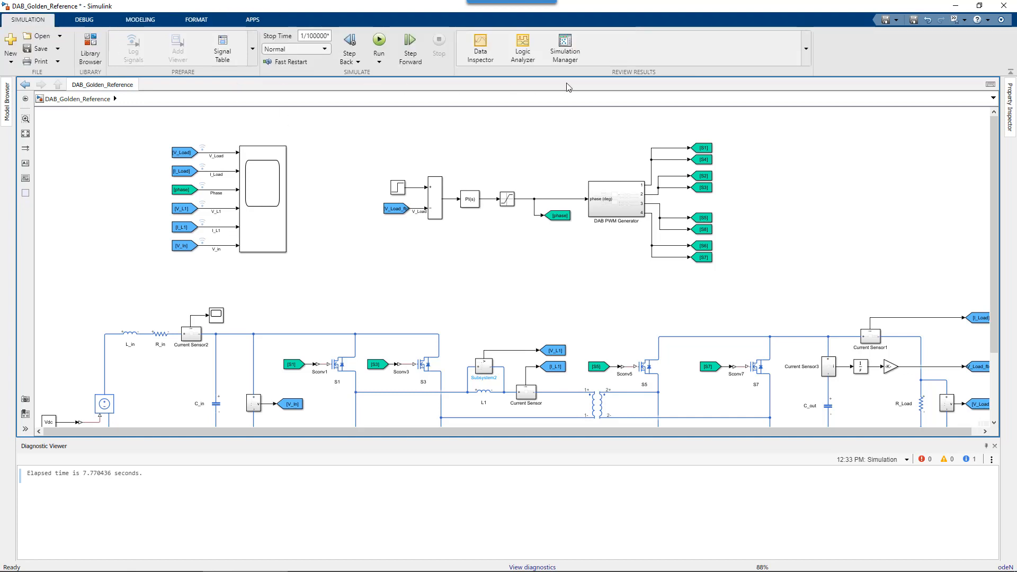
click(481, 48)
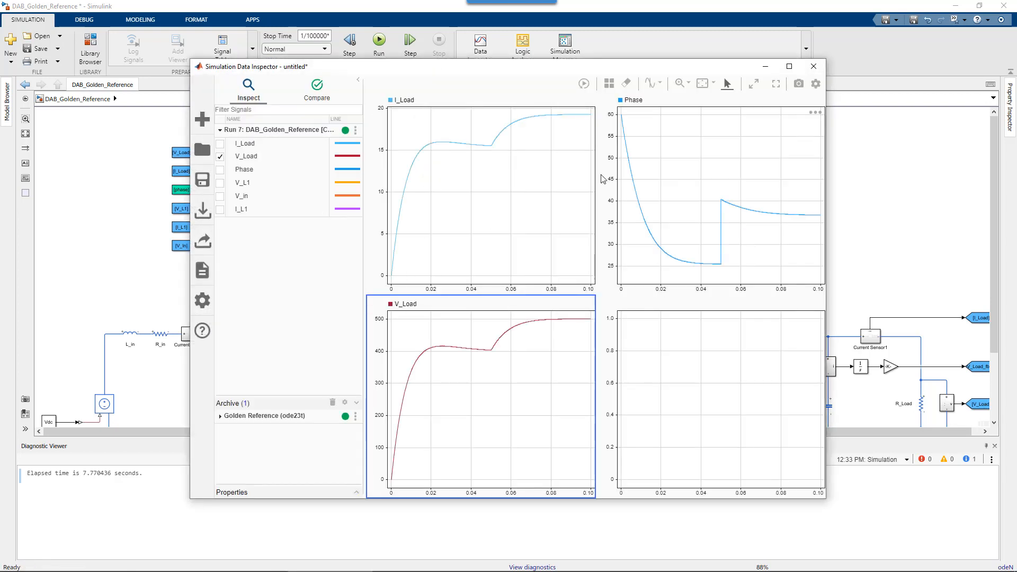
- Overlay I_Load, Phase and V_Load from the archived Golden Reference (ode23t) run on the new run's matching subplots
click(221, 418)
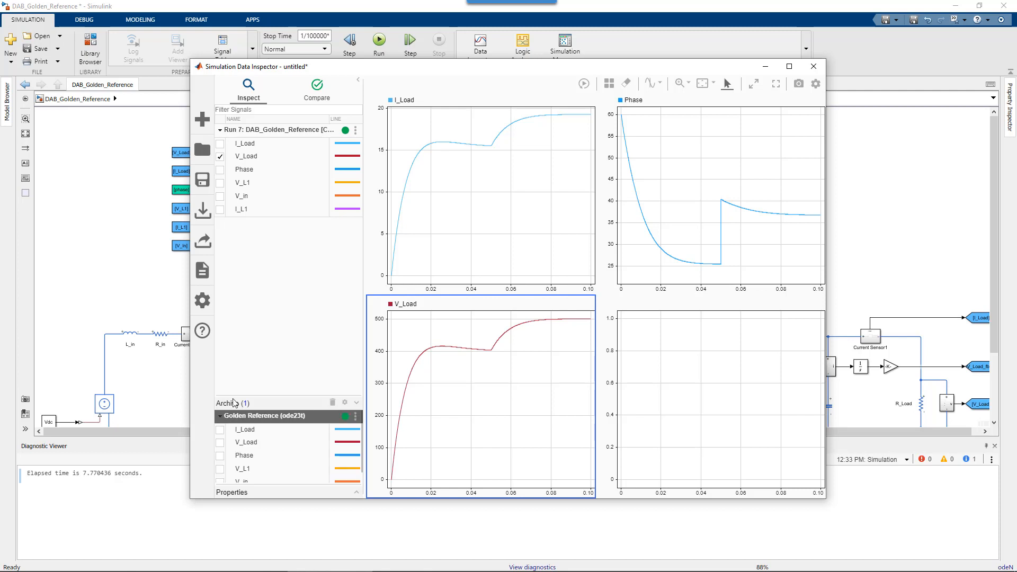
click(438, 197)
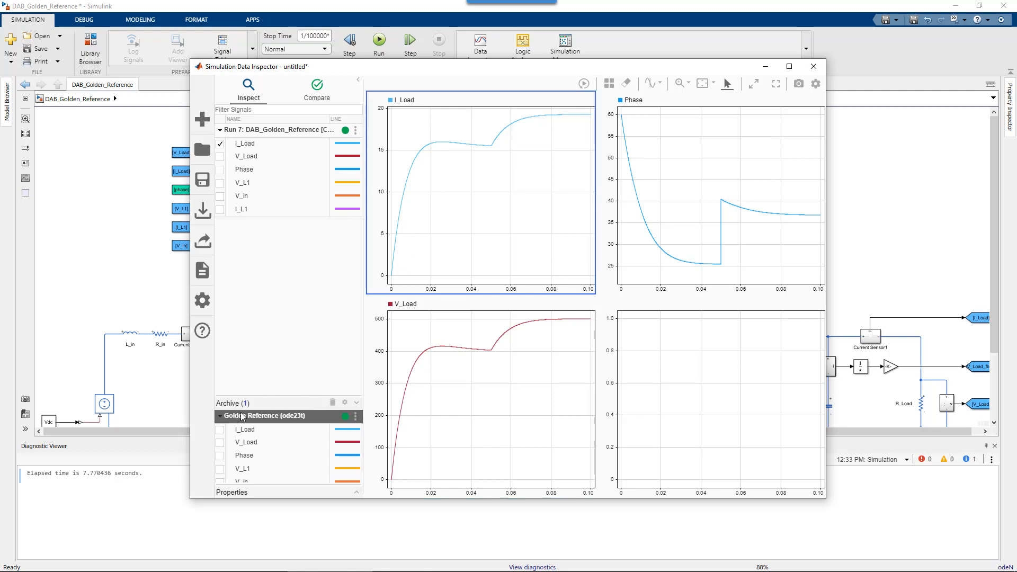
click(220, 430)
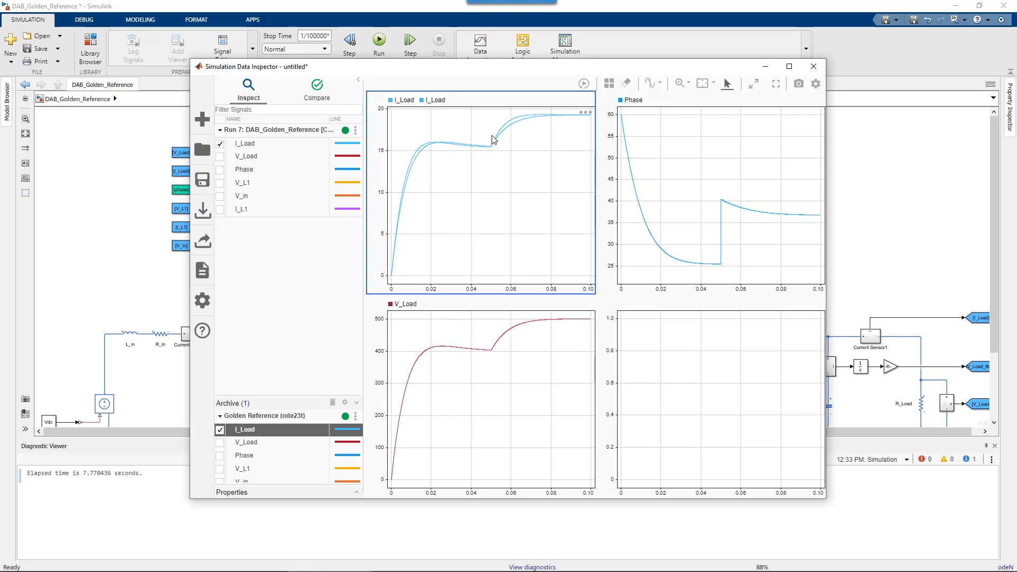
click(652, 223)
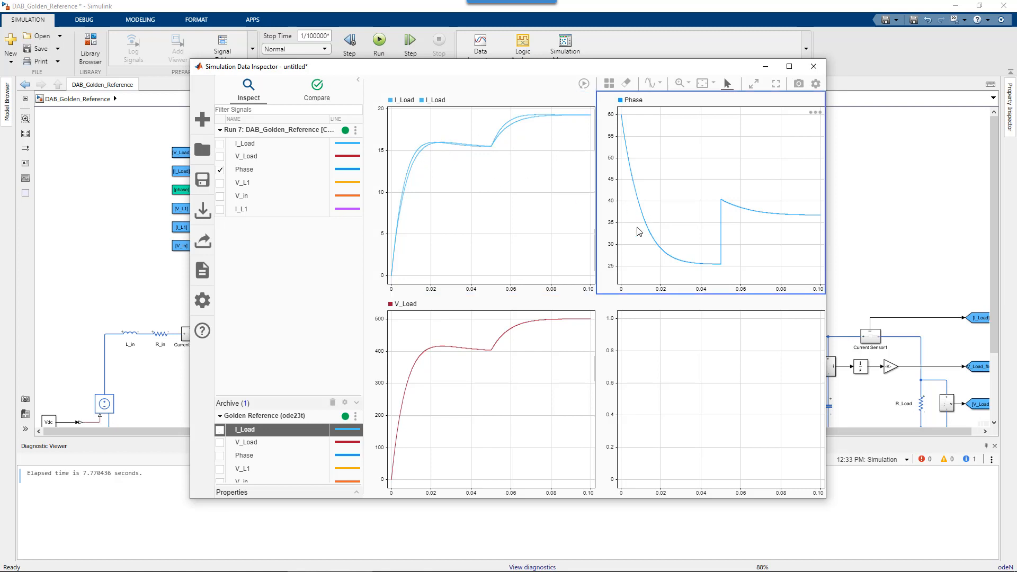
click(221, 456)
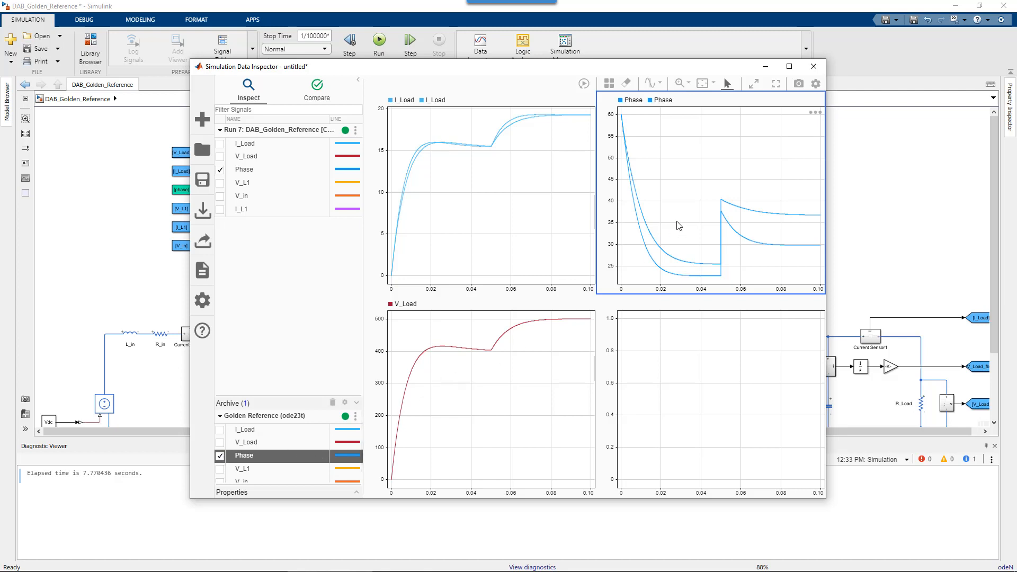
click(474, 425)
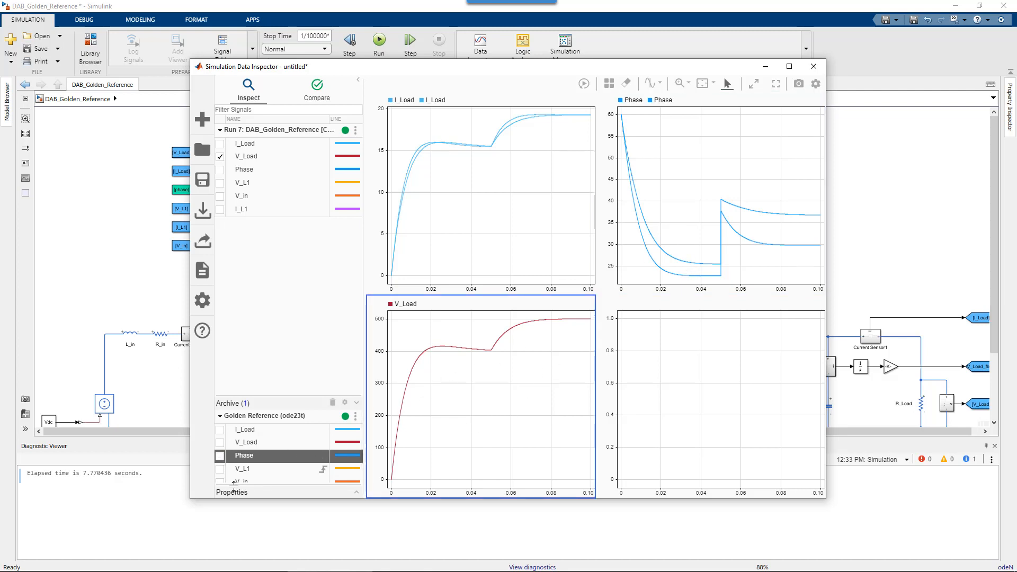
scroll(222, 426, down, 2)
click(220, 416)
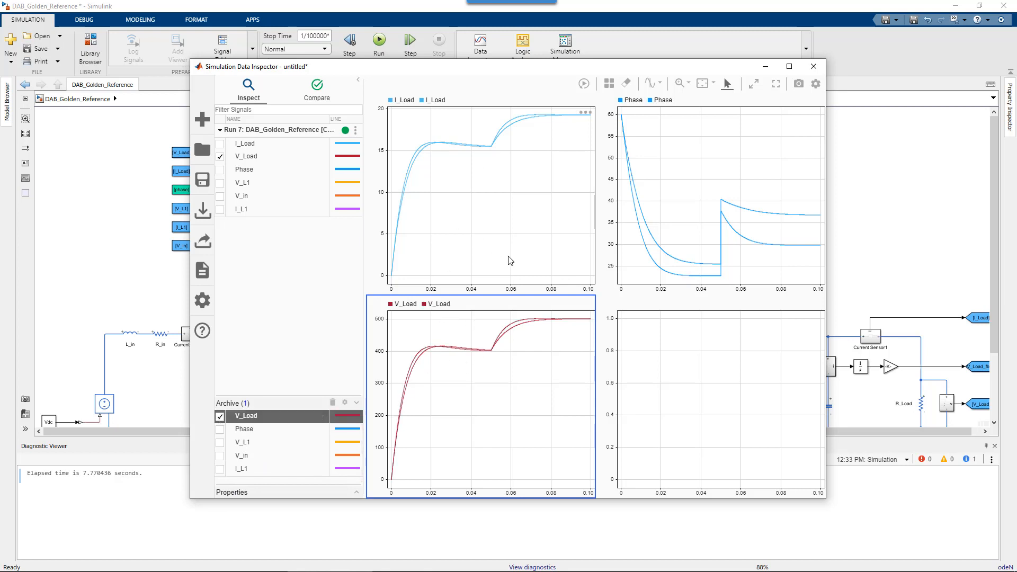
- Maximize the Simulation Data Inspector and fit the overlaid plots to view for comparing both runs
scroll(508, 254, up, 1)
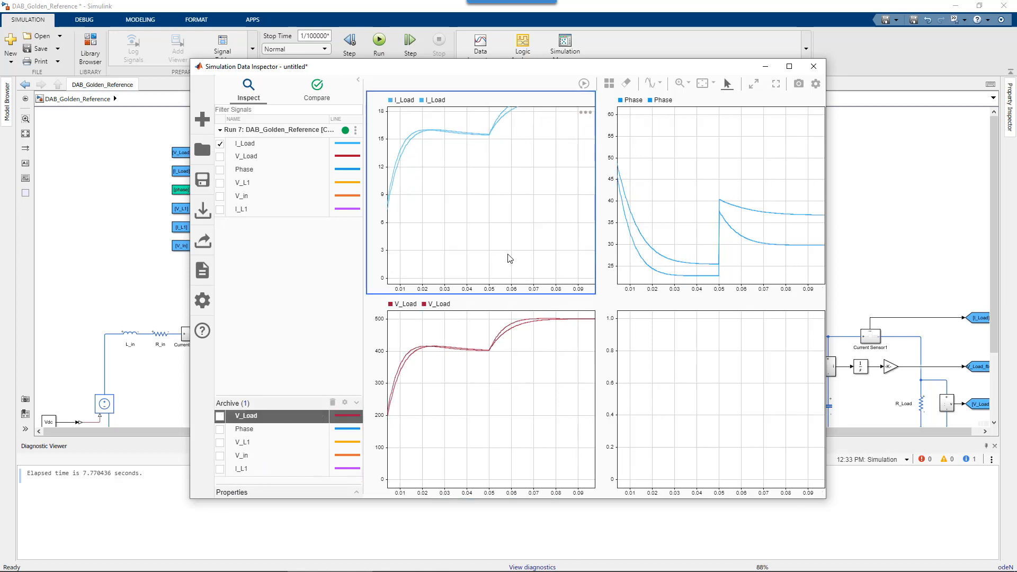
click(790, 66)
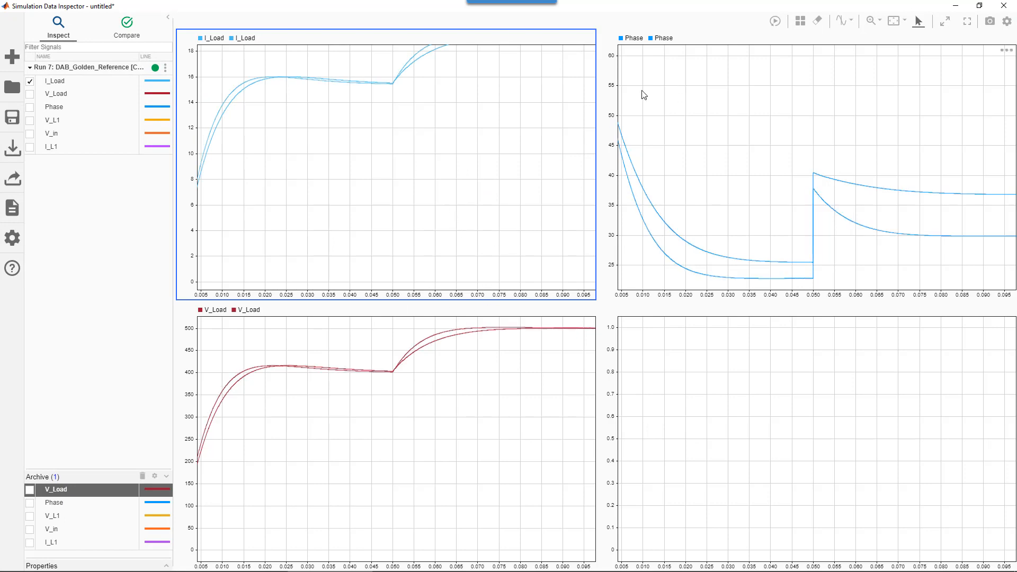
click(894, 21)
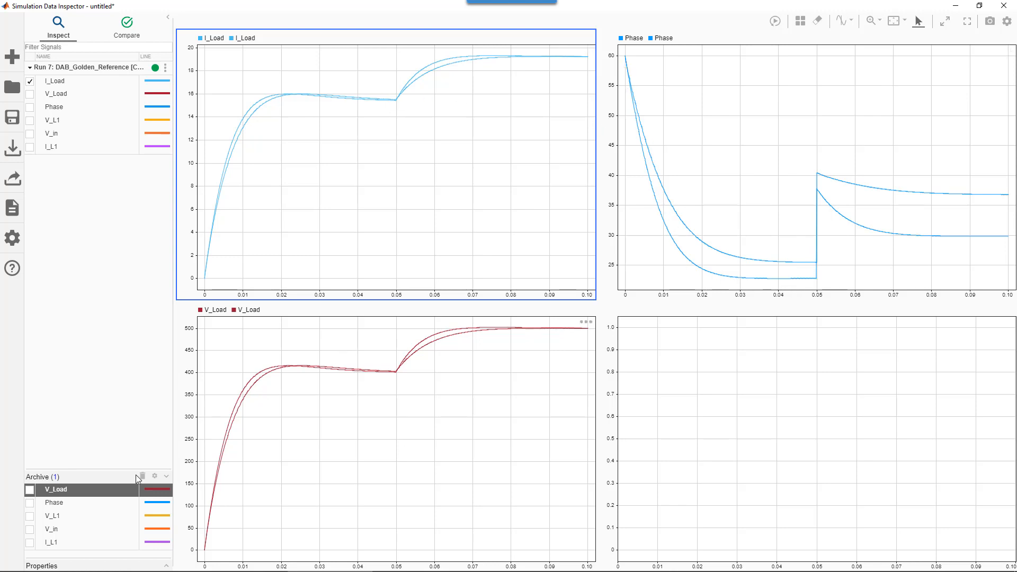
- Change the new run's Phase line color to orange and close the Simulation Data Inspector
click(645, 276)
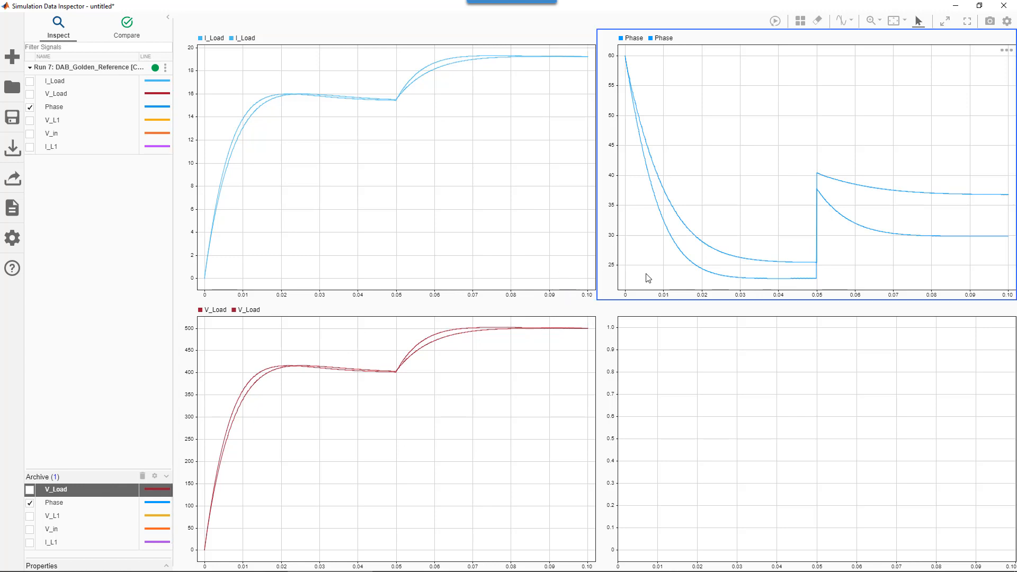
click(148, 109)
click(209, 80)
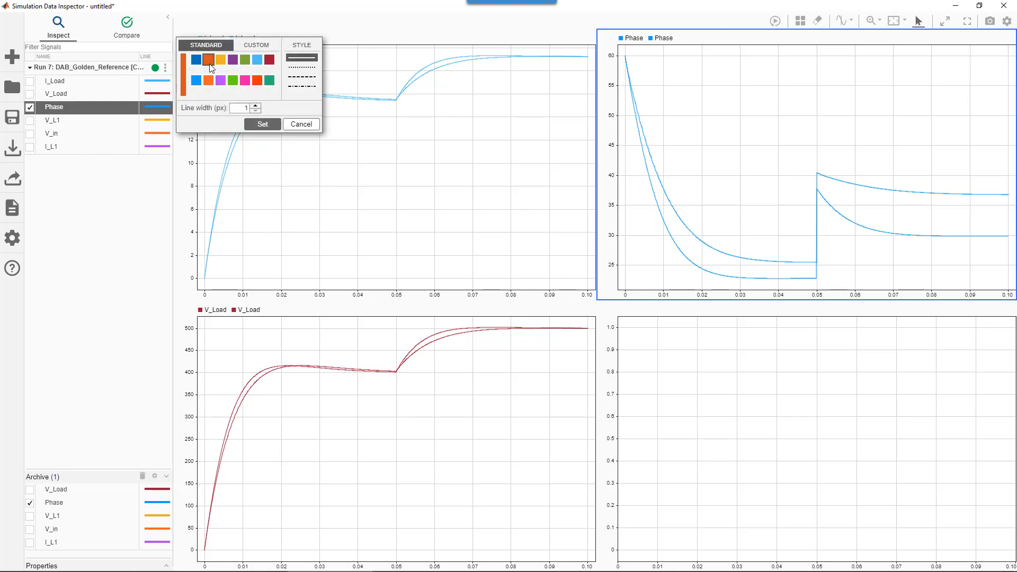
click(263, 124)
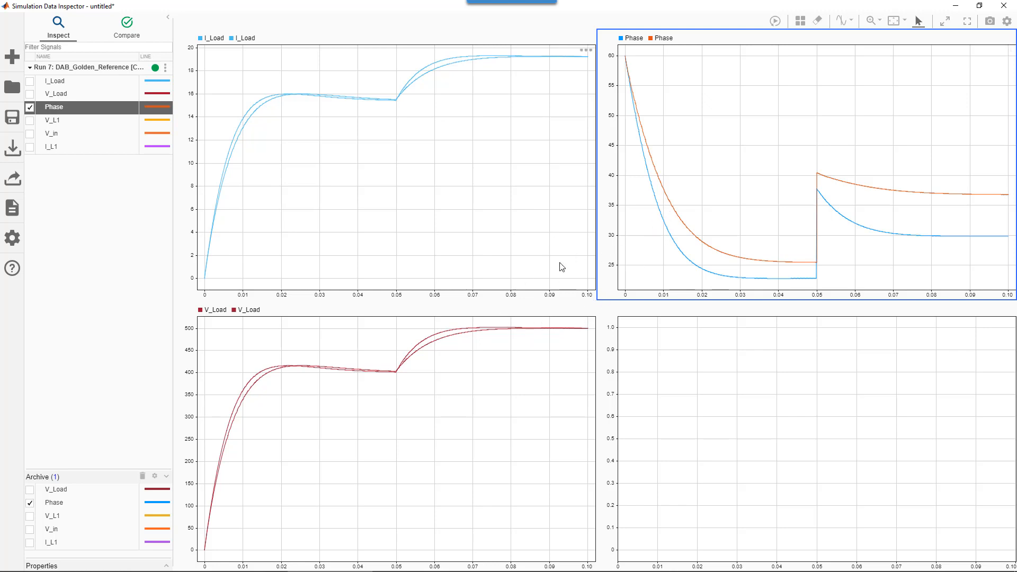
click(1006, 6)
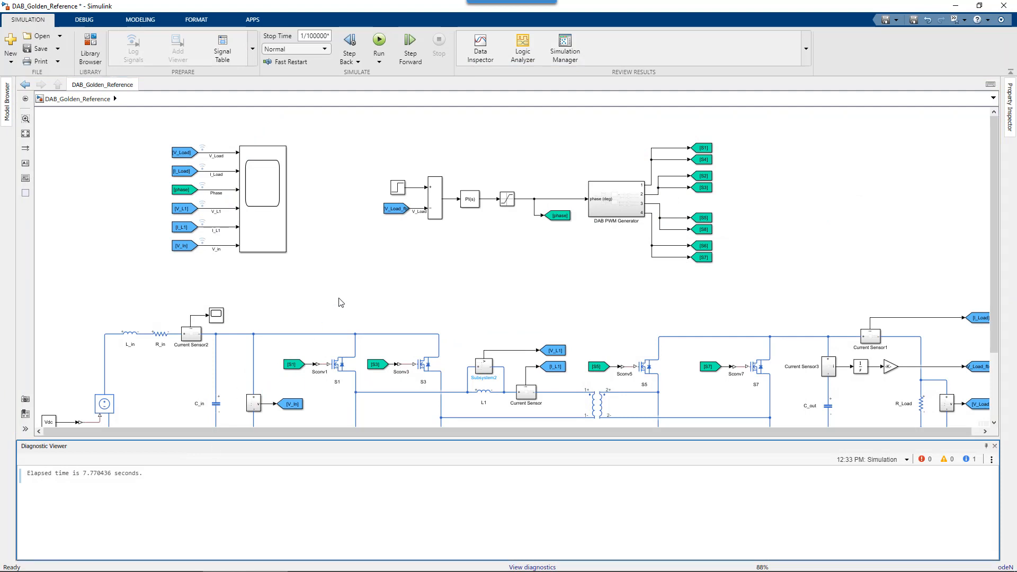
- Open the Solver Configuration block at the circuit's input side, review its local solver settings, and close its parameters
scroll(341, 303, down, 2)
drag(338, 295, 376, 236)
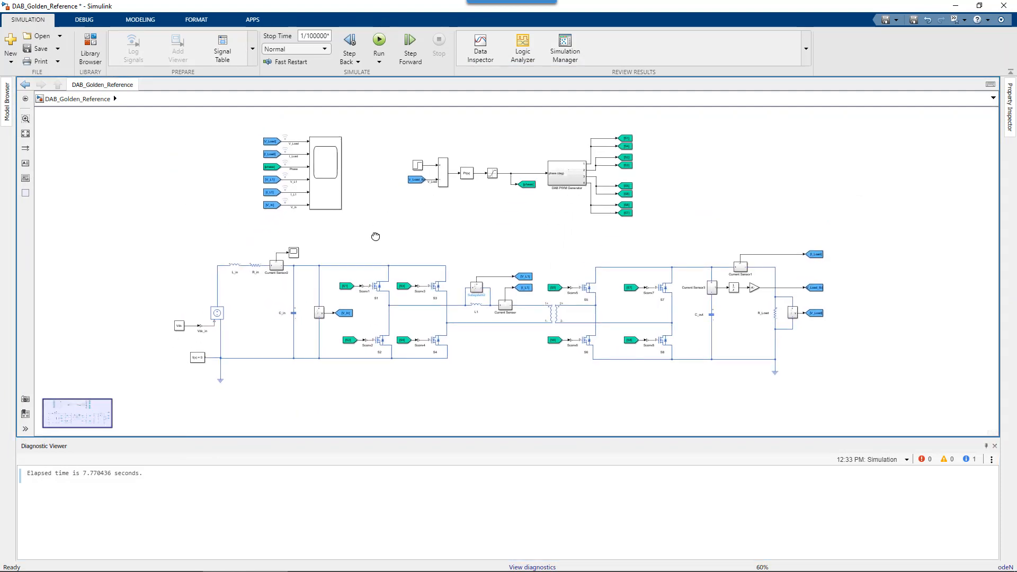
click(192, 360)
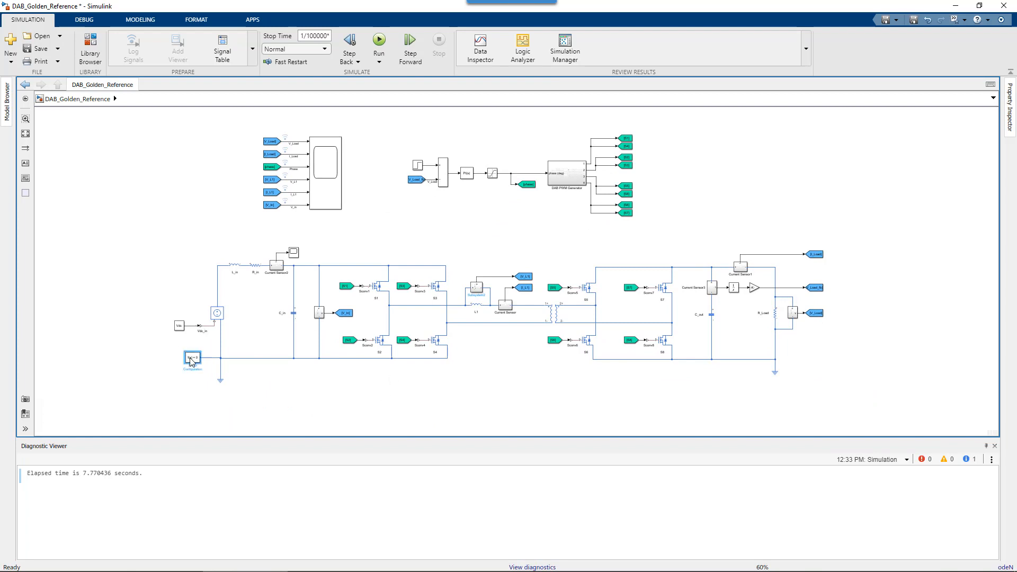
drag(191, 361, 191, 364)
double_click(191, 363)
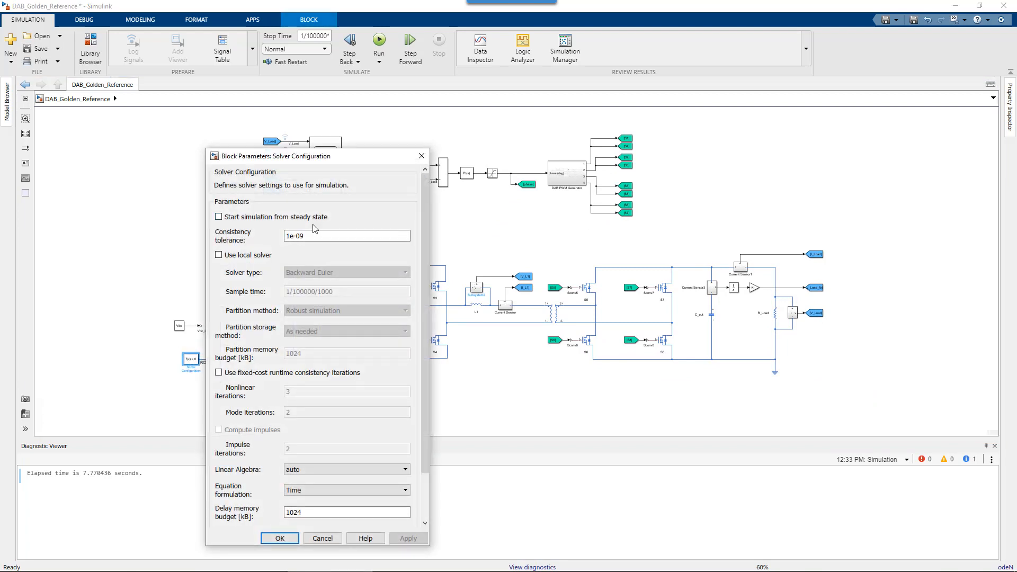
click(280, 538)
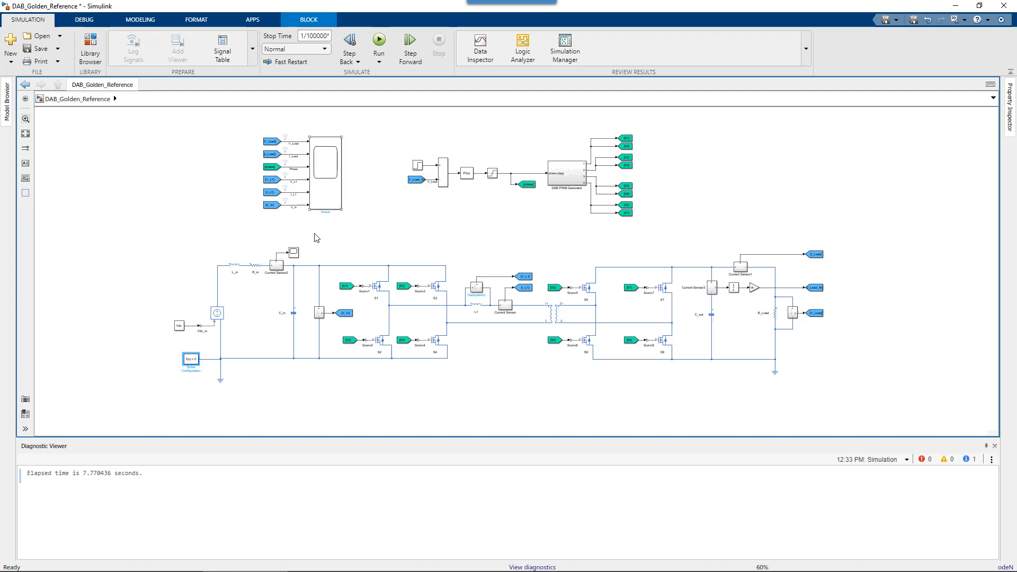
drag(221, 234, 796, 394)
click(418, 275)
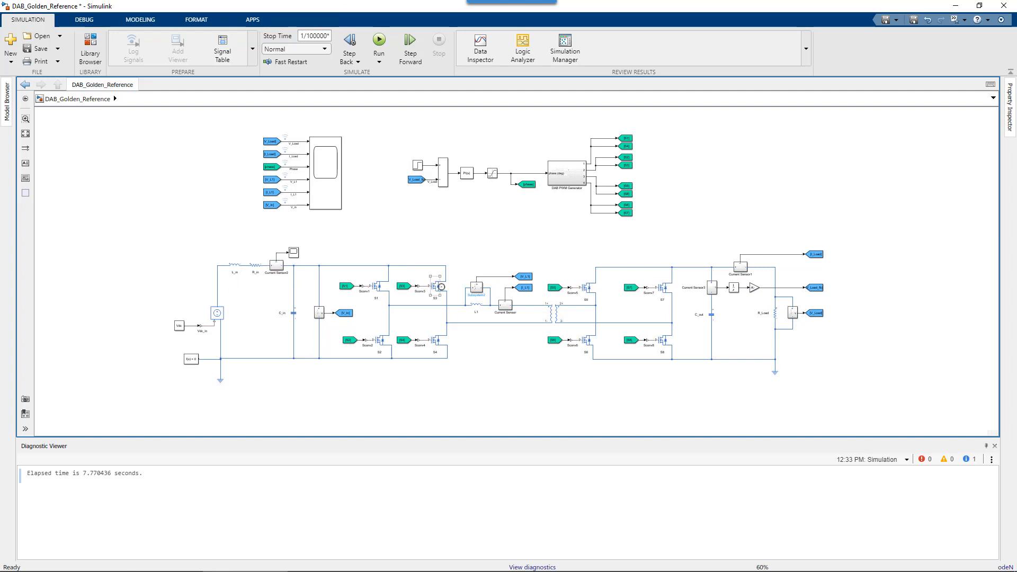
- Enable the local solver in the input-side Solver Configuration block and set its sample time to 1/100000/100
double_click(192, 359)
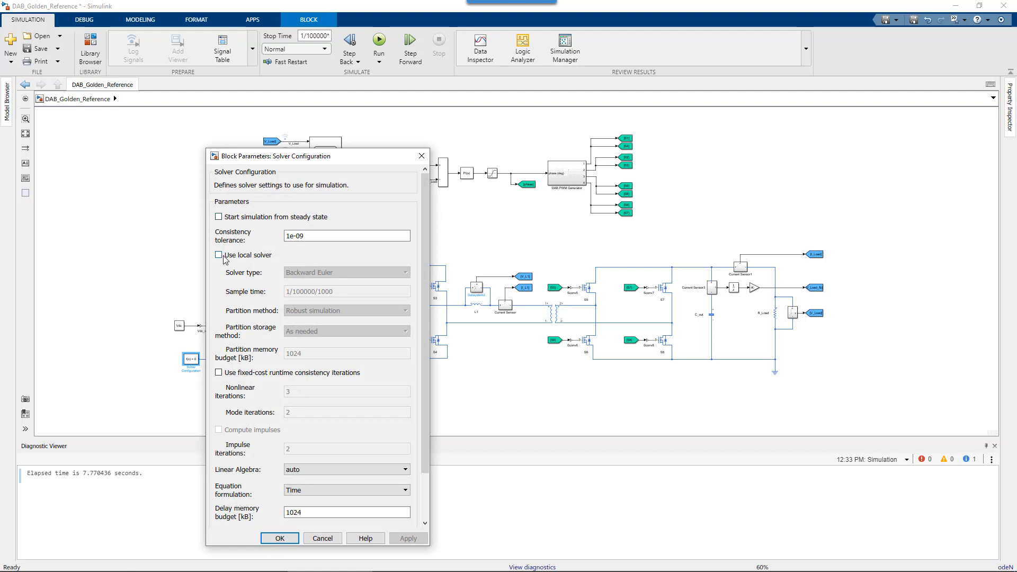
click(219, 256)
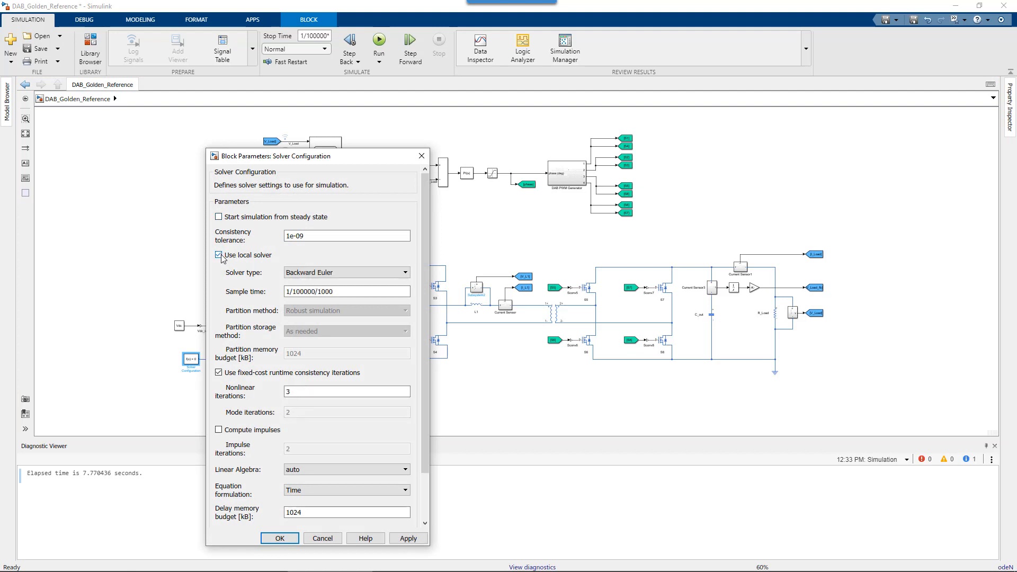
triple_click(339, 291)
click(337, 293)
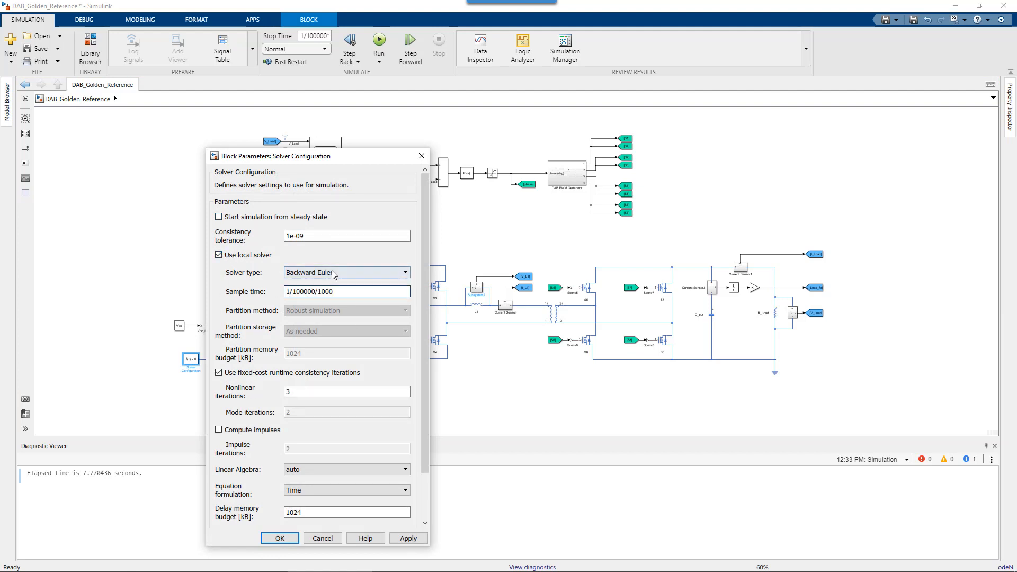
key(BackSpace)
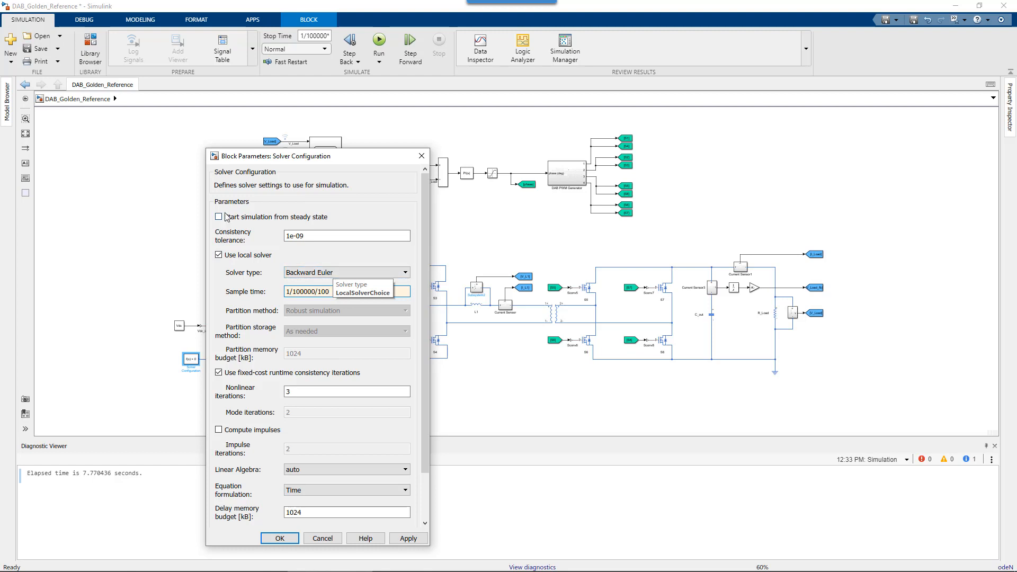
click(409, 539)
double_click(329, 293)
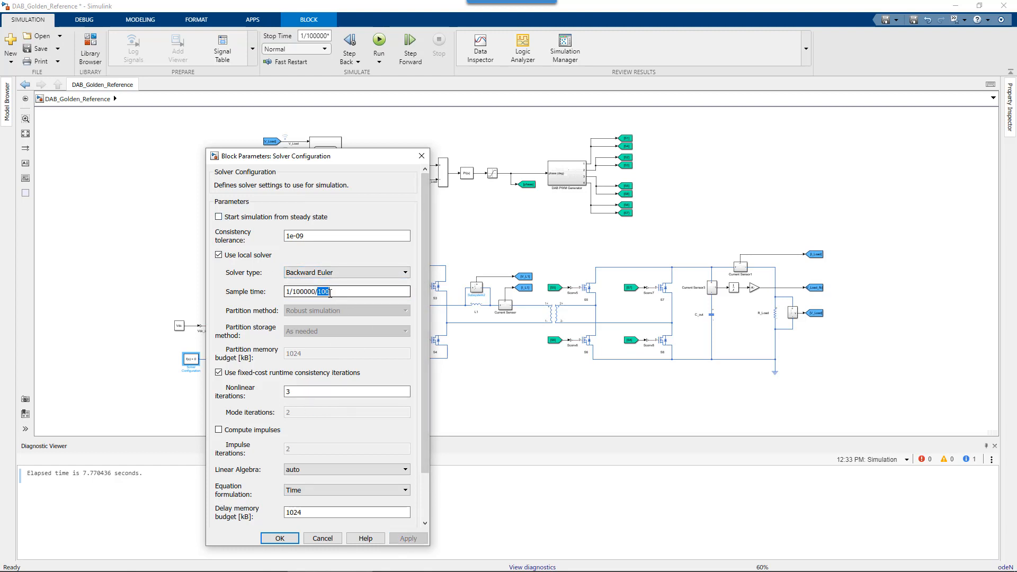
click(333, 291)
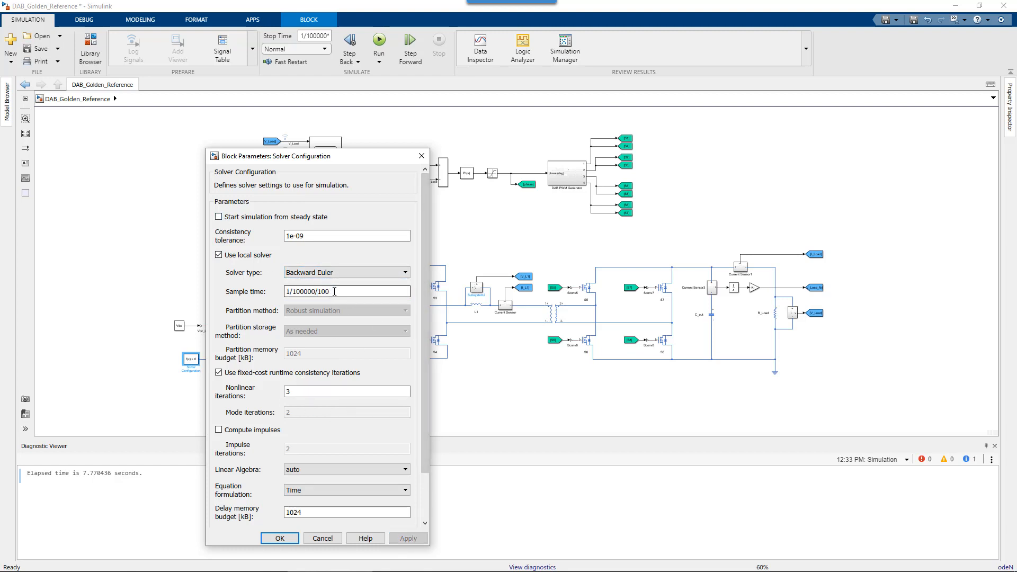
click(286, 538)
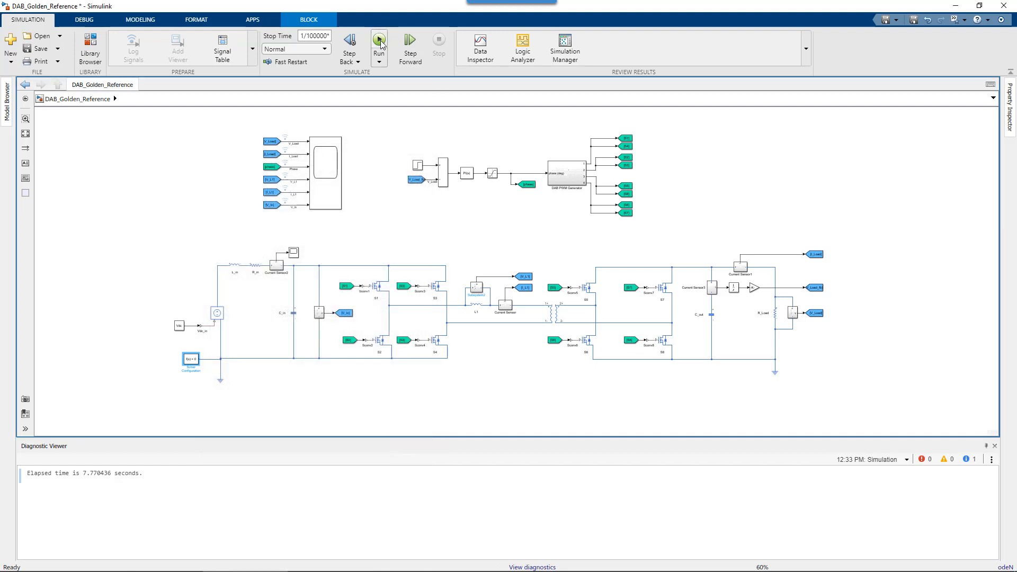
- Run the simulation with the local solver, examine the V_Load, I_Load and Phase waveforms in the Scope, and close the Scope
click(380, 41)
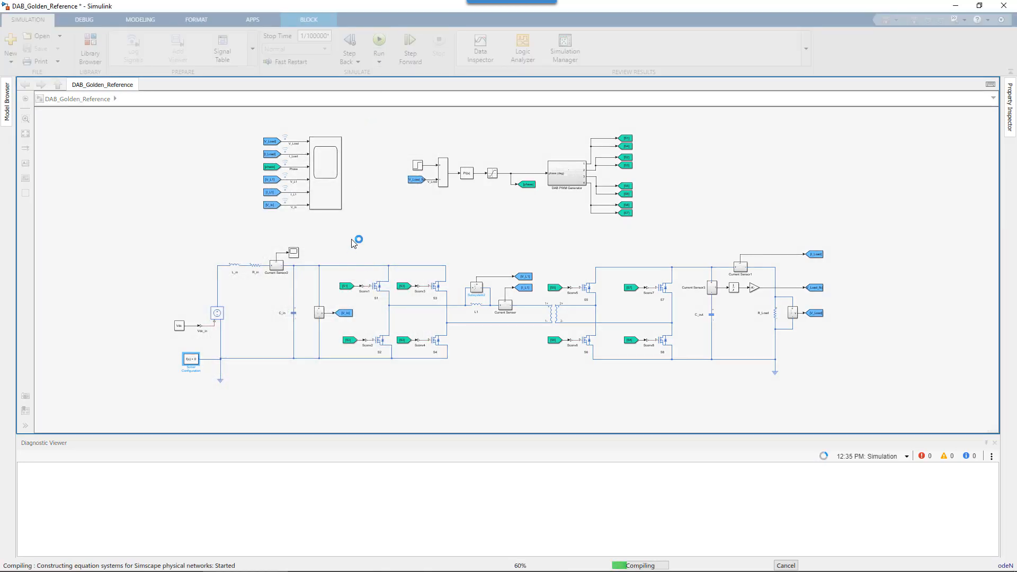
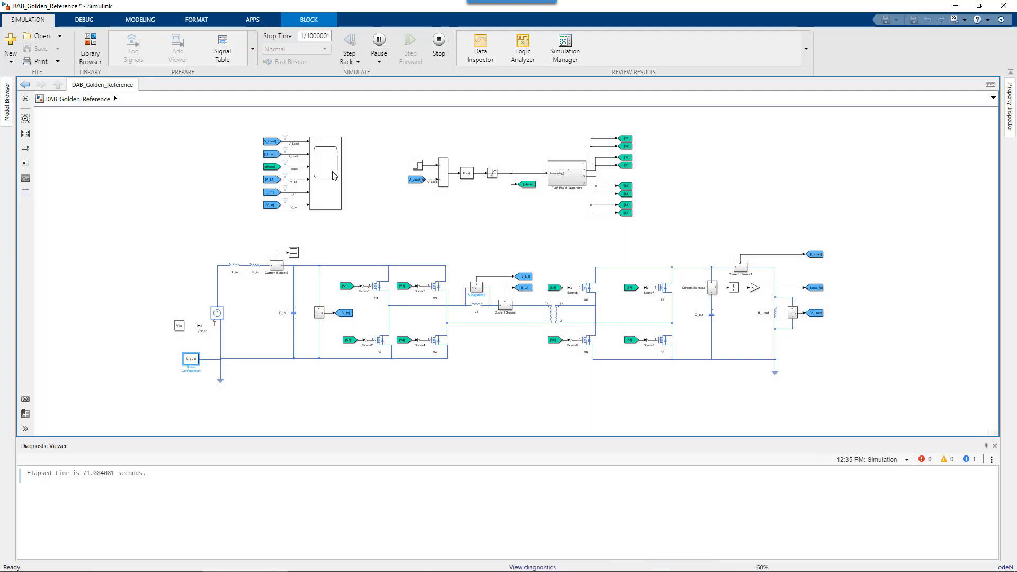
click(333, 176)
double_click(334, 176)
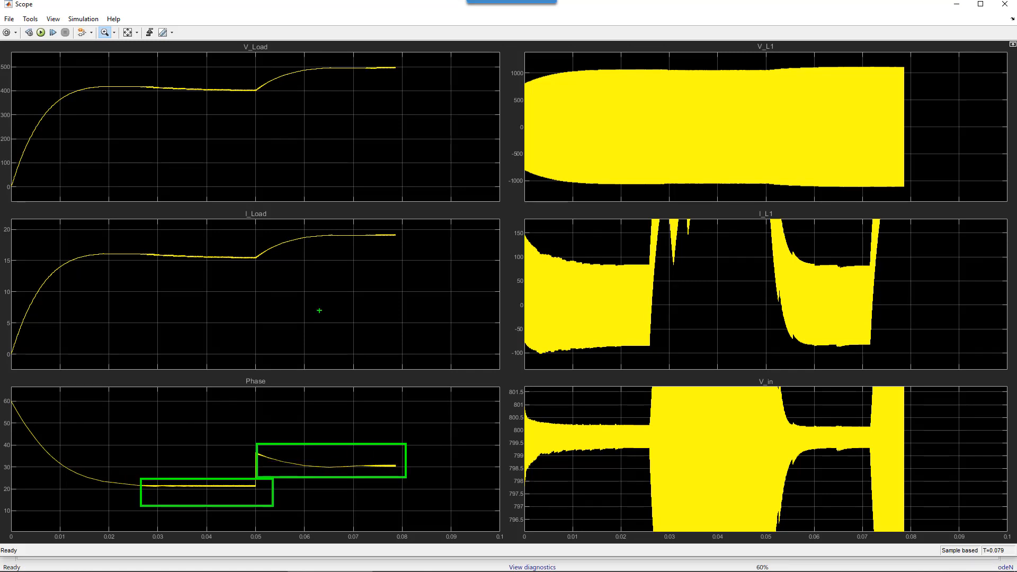
drag(130, 244, 254, 276)
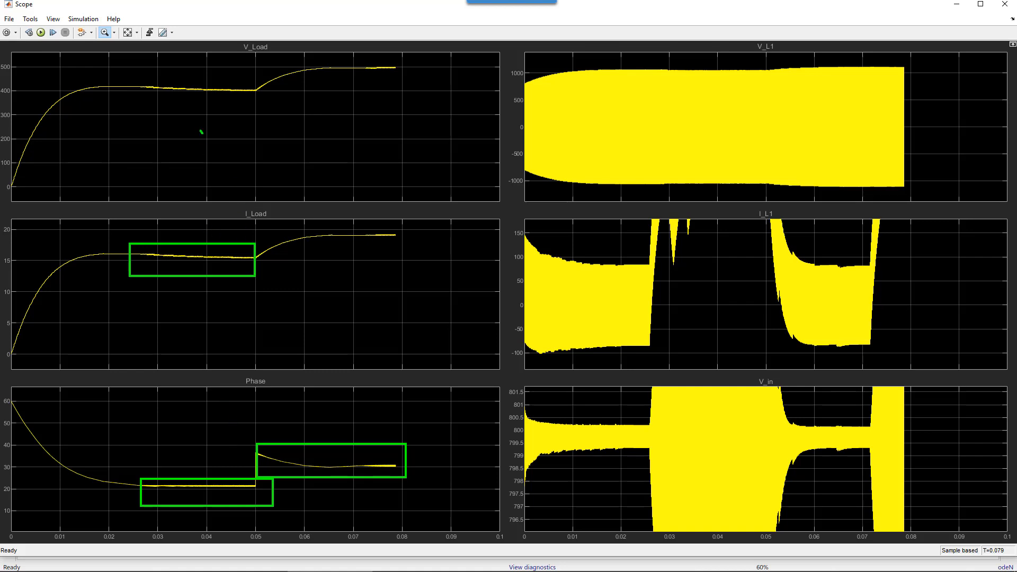
mouse_move(202, 132)
mouse_down()
mouse_move(184, 95)
mouse_move(179, 106)
mouse_up()
key(e)
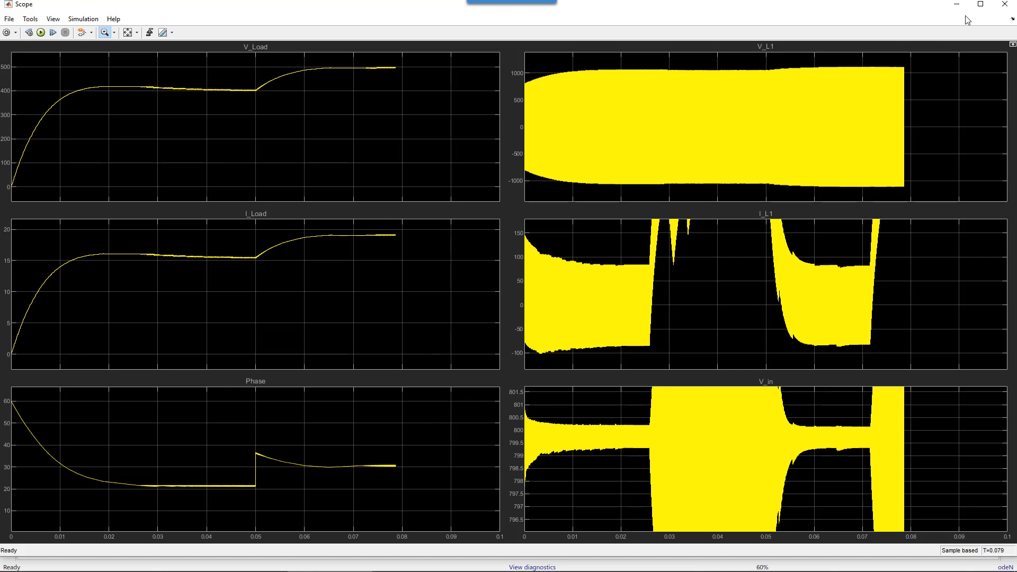
click(1005, 4)
- Disable the local solver and the fixed-cost runtime consistency iterations in the Solver Configuration block
double_click(192, 361)
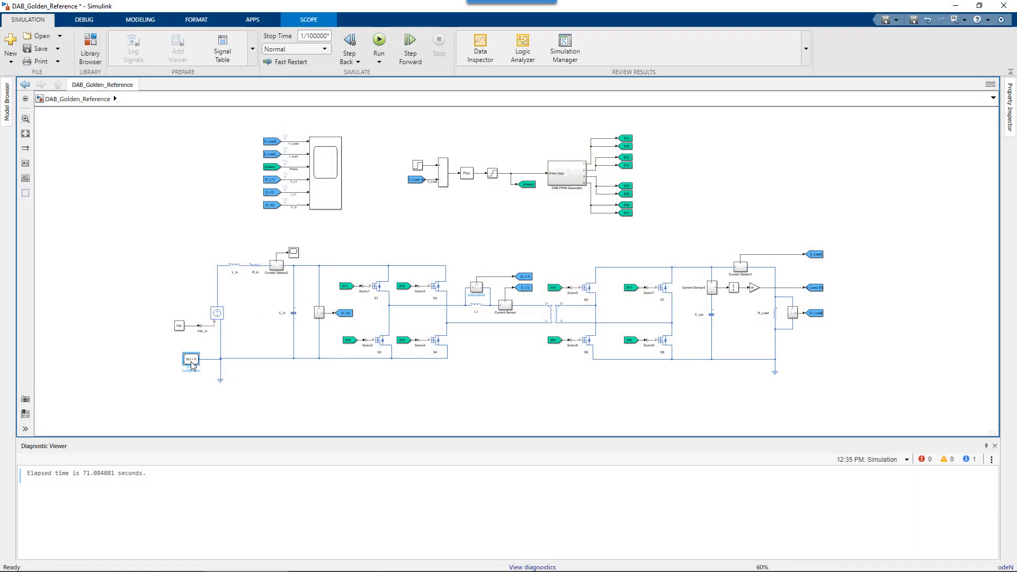
click(229, 254)
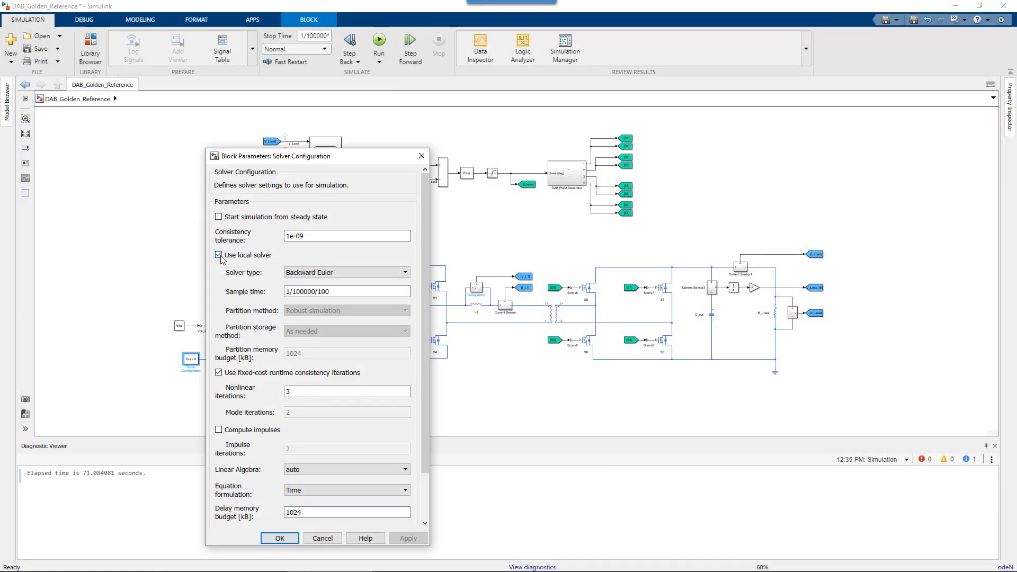
click(219, 373)
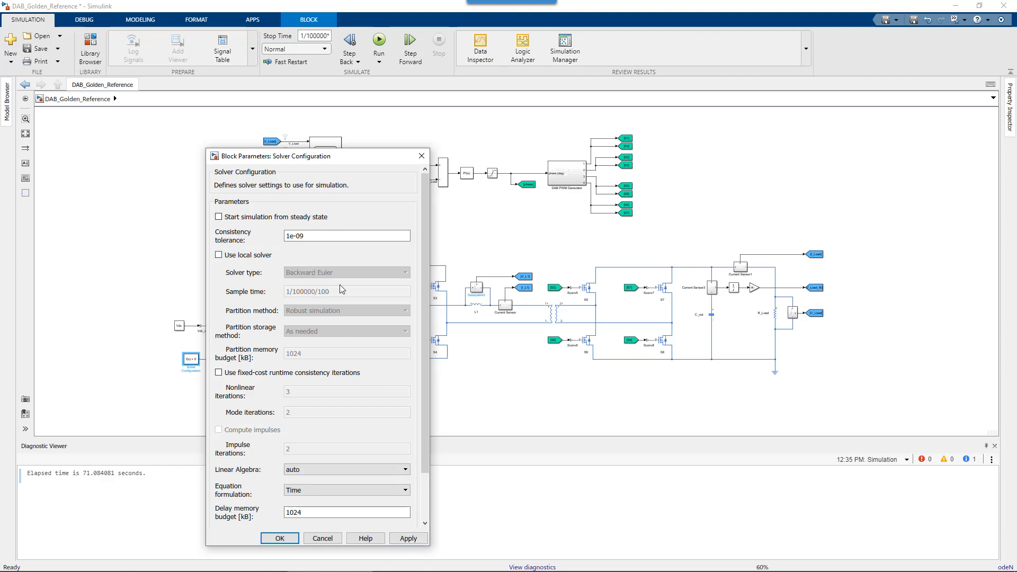
click(274, 539)
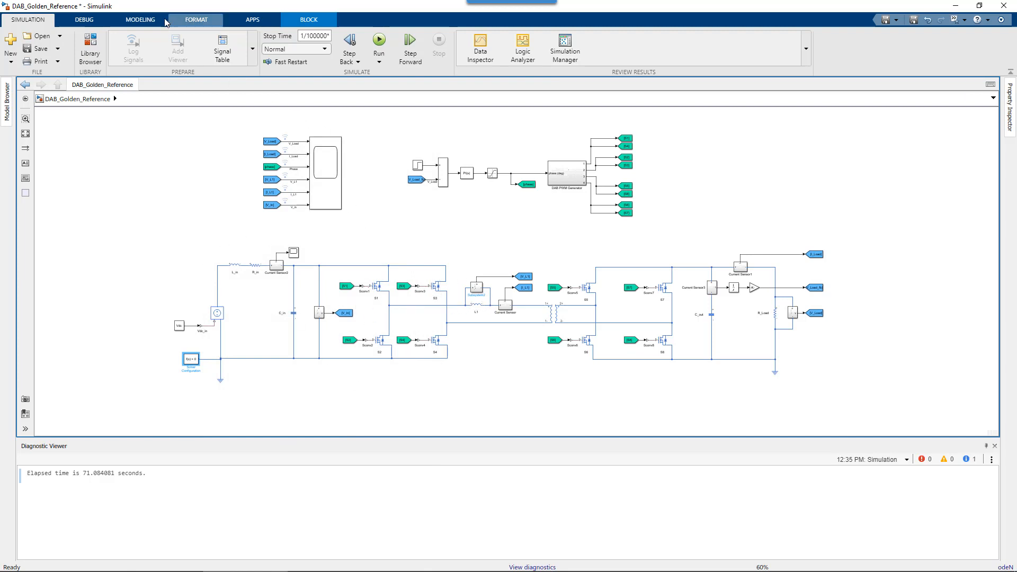
- Set the model's global solver to ode23t (mod. stiff/Trapezoidal) with the max step size on auto
click(141, 19)
click(282, 42)
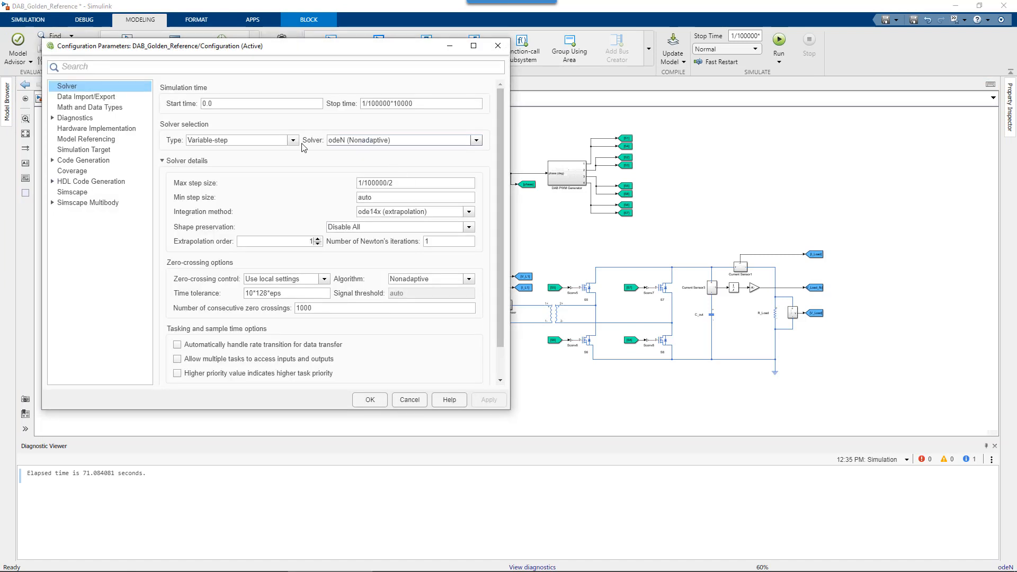
click(474, 141)
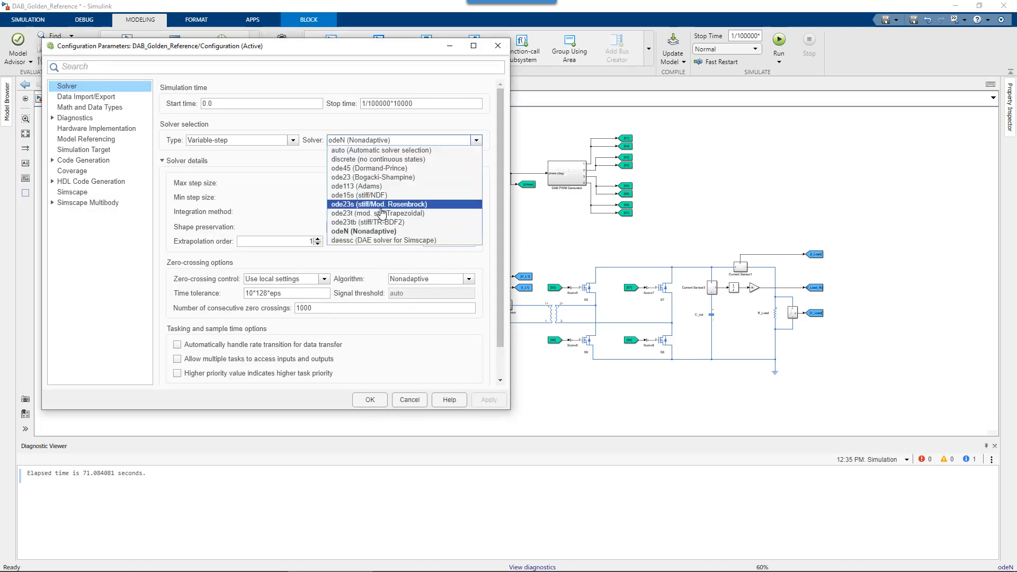
click(371, 213)
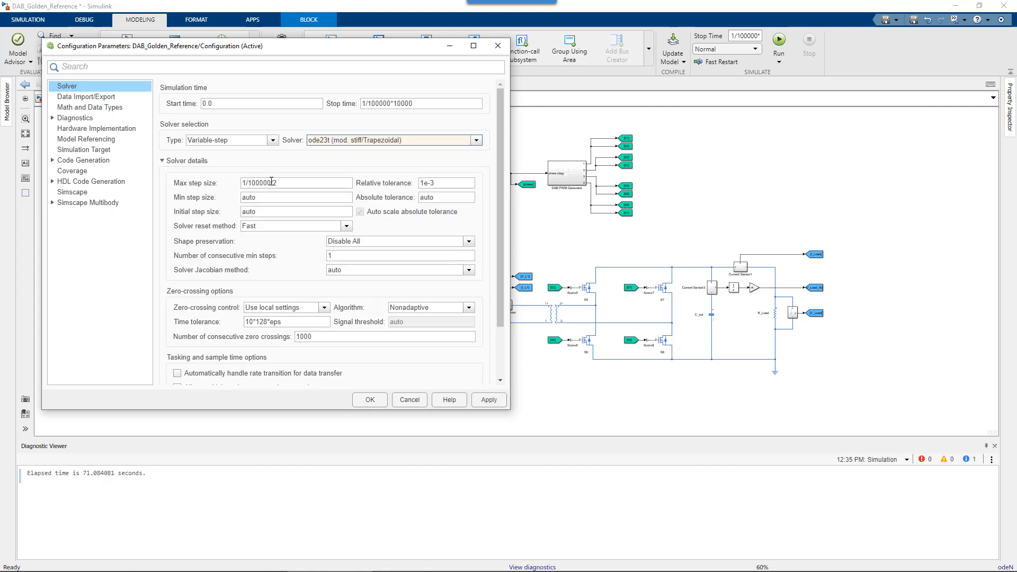
drag(243, 183, 284, 172)
text(auto)
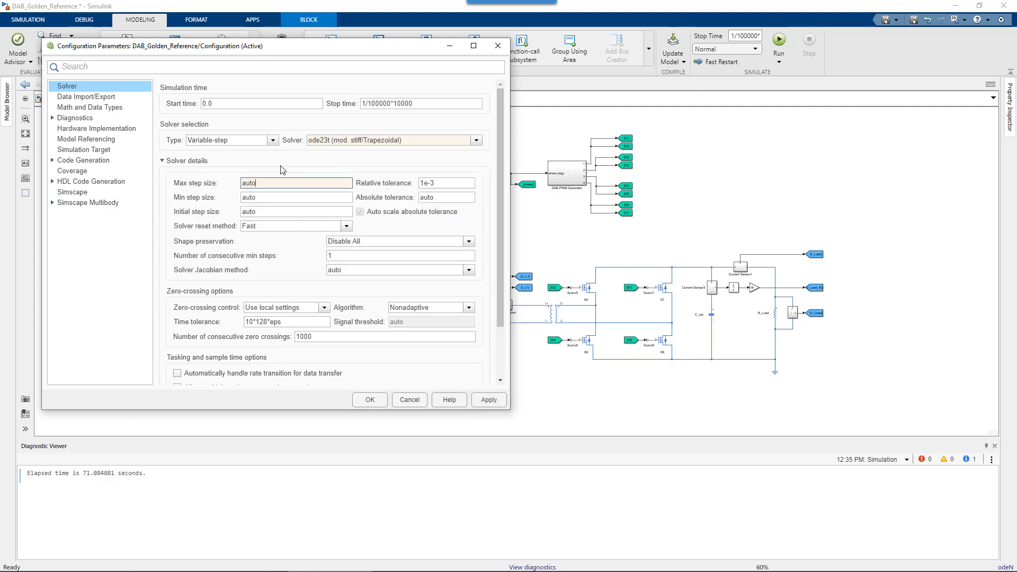
click(489, 401)
click(369, 400)
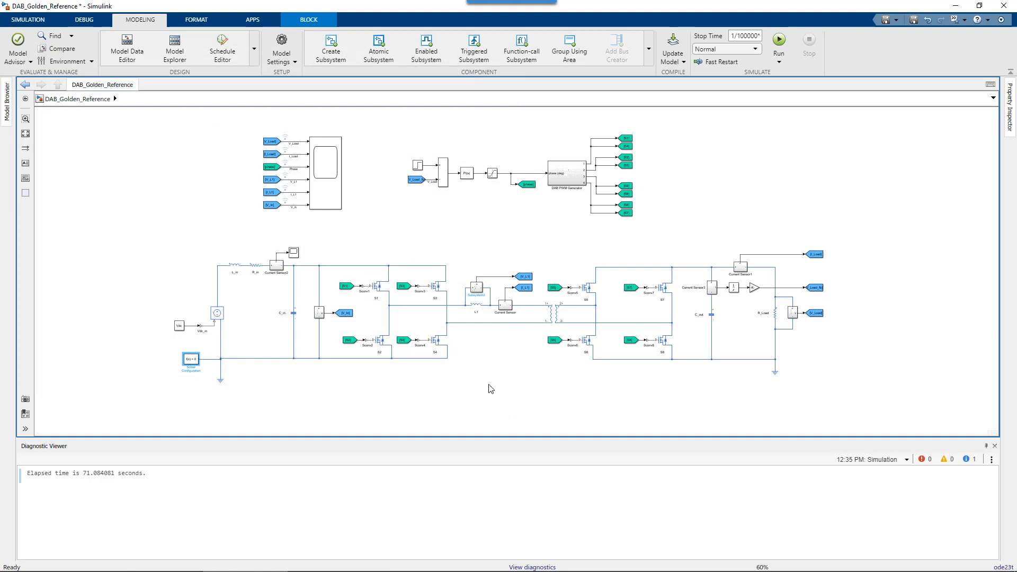
- Shift the Solver Configuration block slightly downward near the input-side ground of the circuit
drag(488, 386, 462, 379)
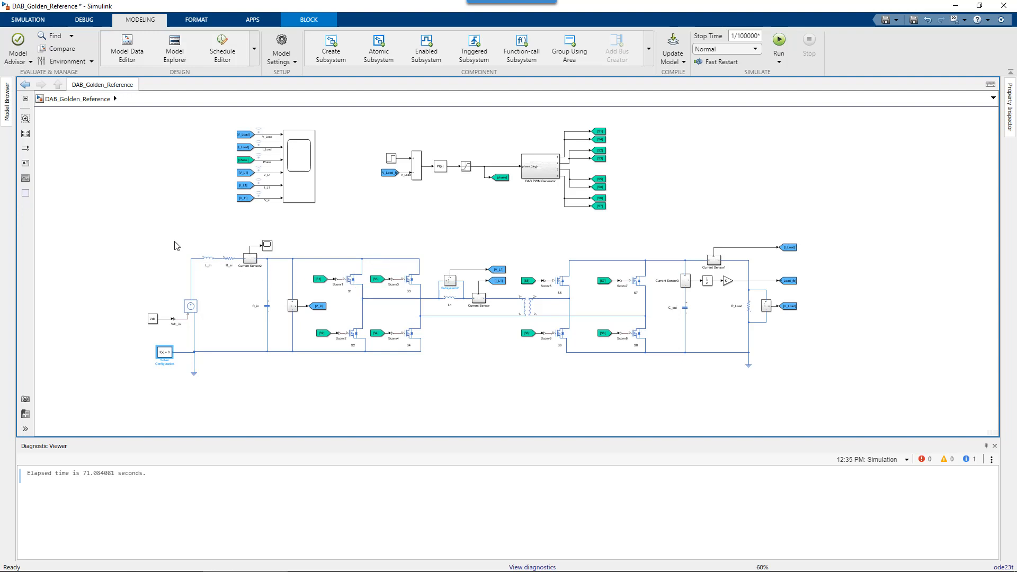
drag(175, 244, 772, 380)
click(622, 379)
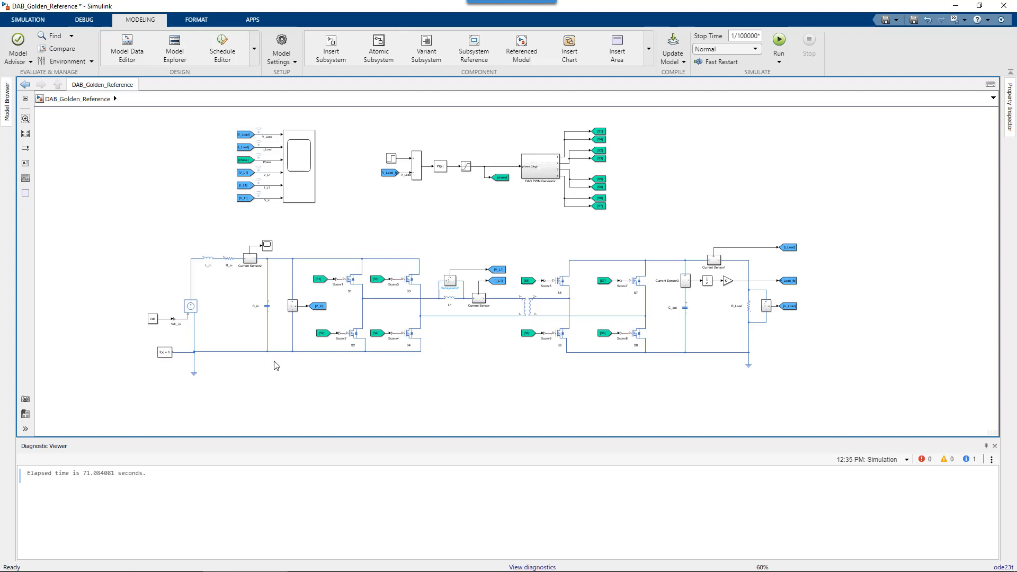
drag(167, 356, 167, 363)
click(239, 342)
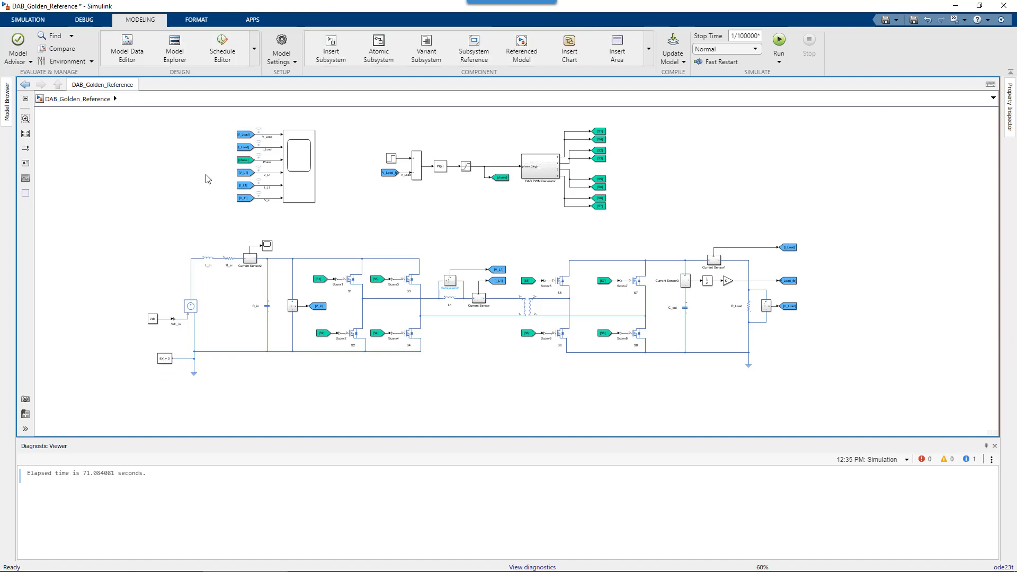
- Open the Solver Profiler for the dual active bridge model
click(94, 20)
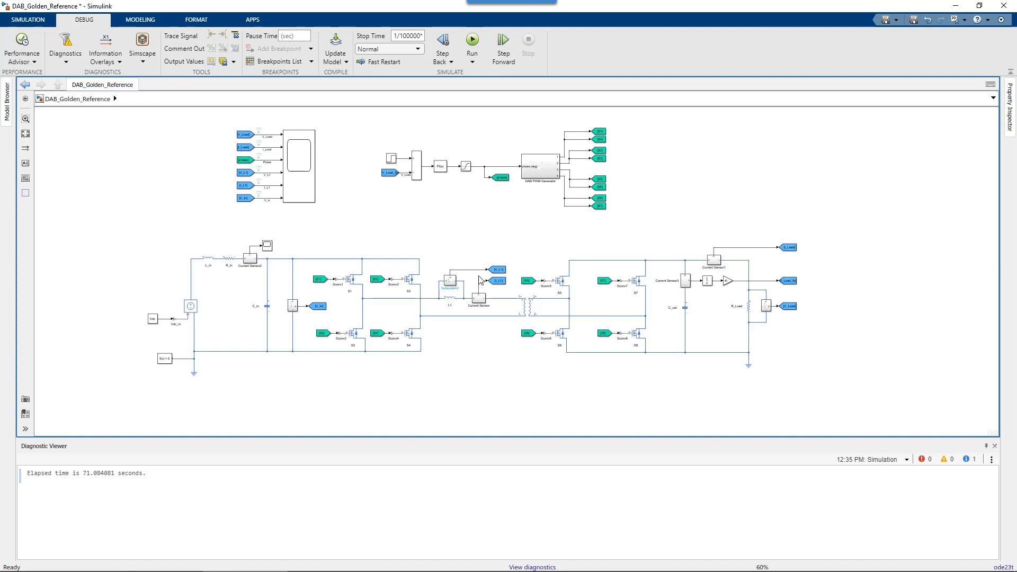
click(33, 61)
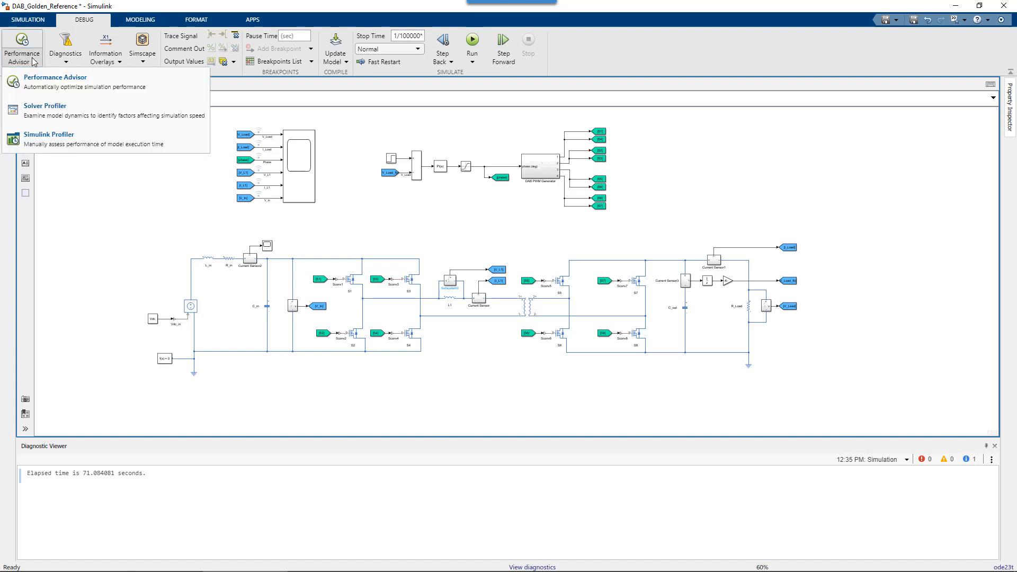
click(54, 109)
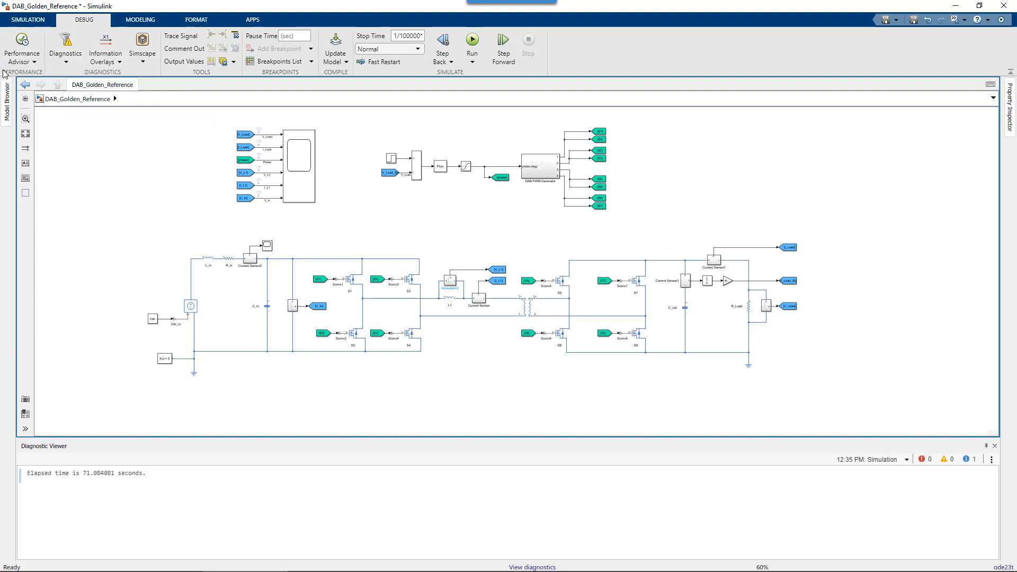
click(35, 62)
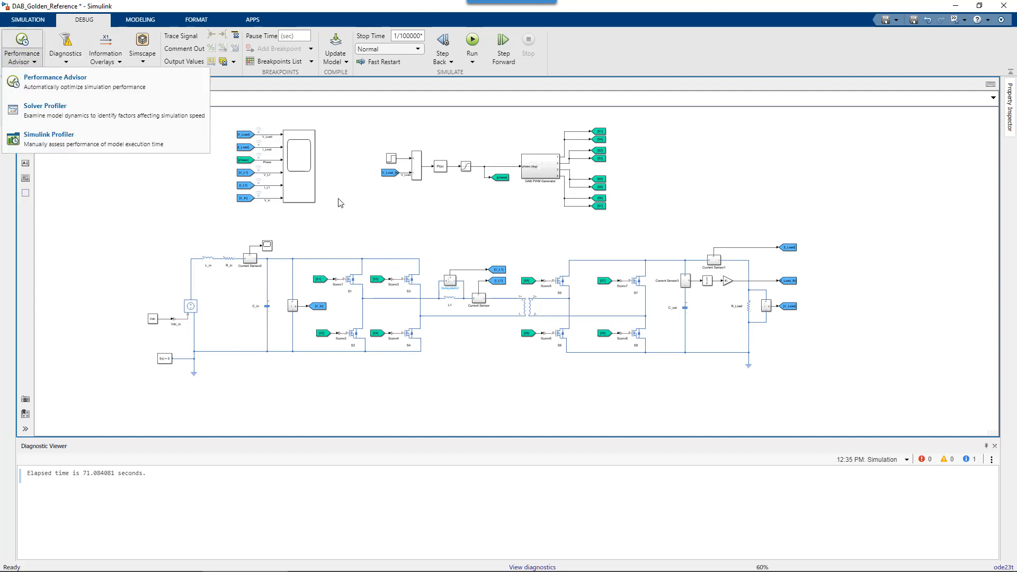
click(98, 116)
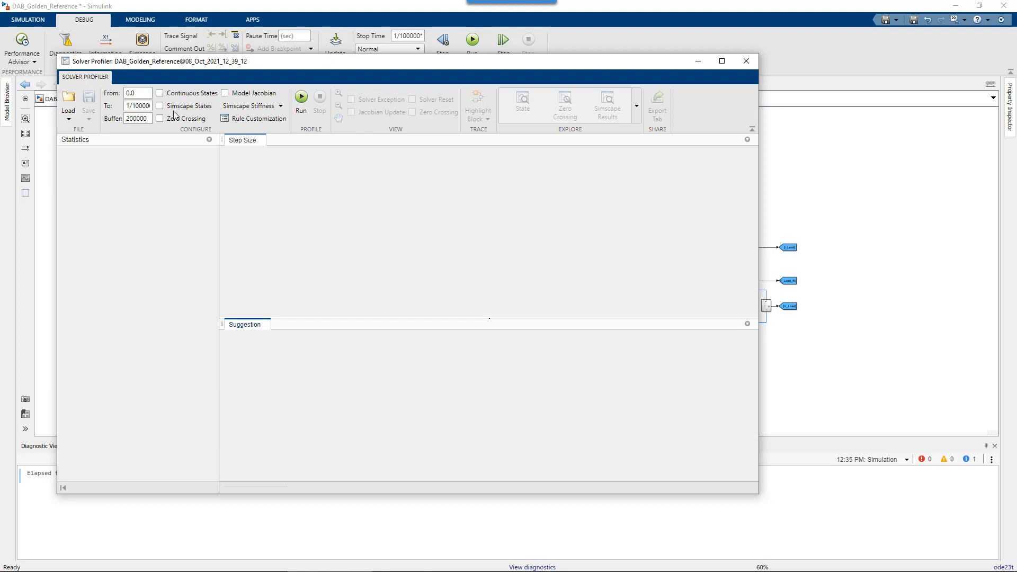
- Configure the profiler to record the model Jacobian and Simscape states, with the Simscape stiffness time point at 1/100000/.33
click(225, 93)
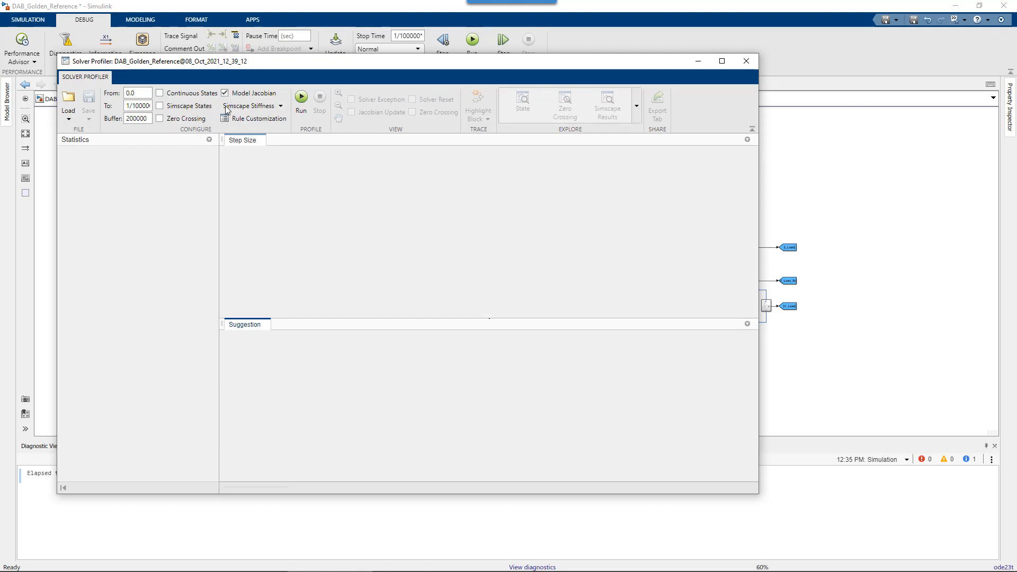
click(160, 106)
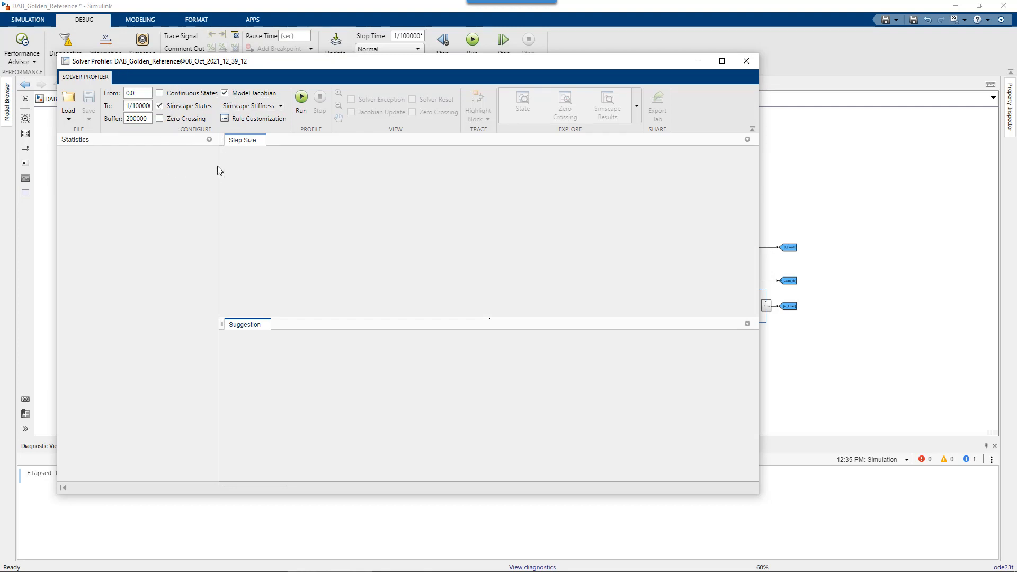
click(281, 106)
click(265, 120)
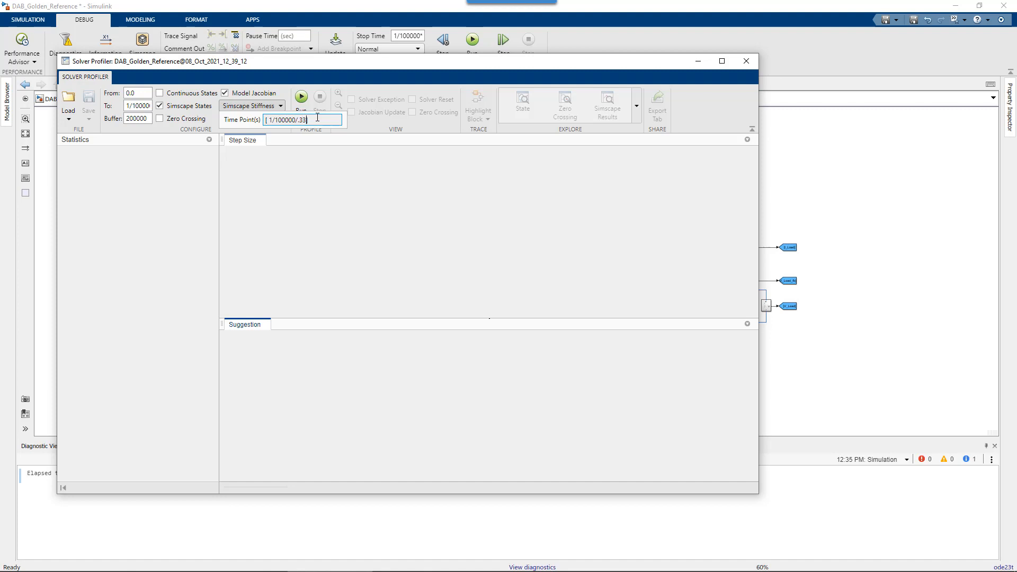
click(322, 168)
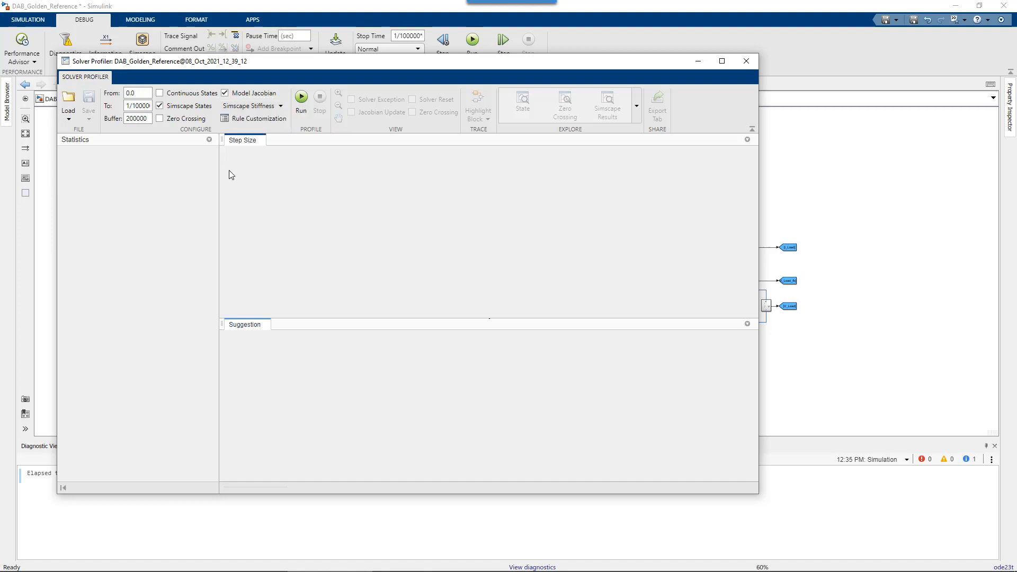
- Set the profiling end time to 1.00e-03 s and run the Solver Profiler on the model
click(147, 105)
click(147, 105)
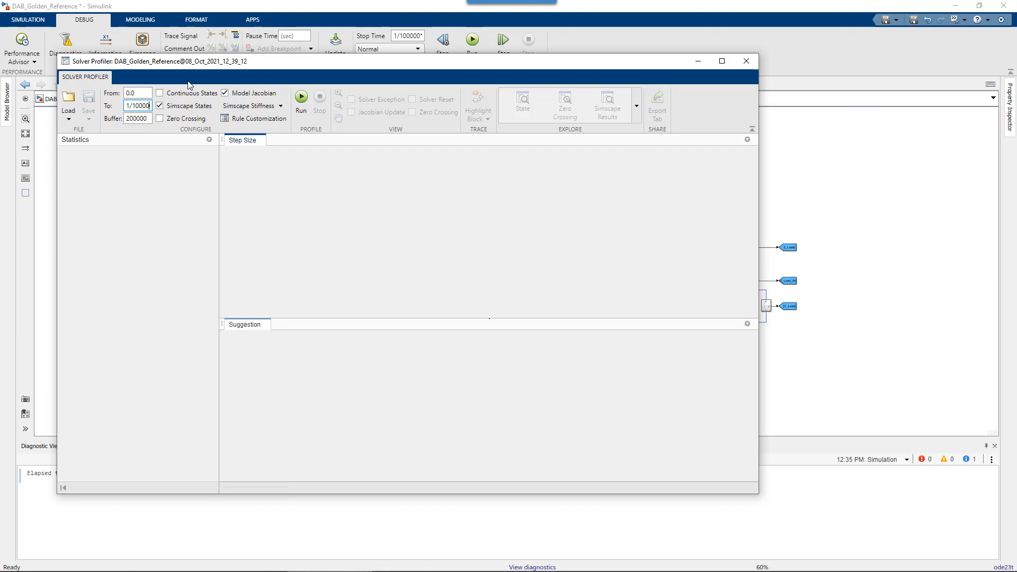
key(Right)
key(Right)
key(Right)
key(Right)
key(Right)
key(Right)
key(Right)
key(BackSpace)
click(301, 97)
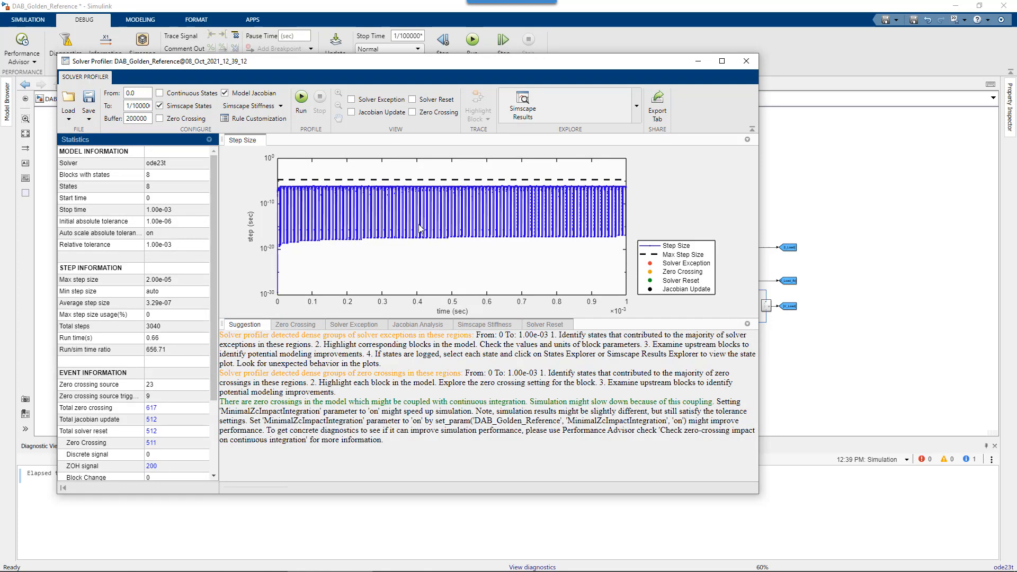
- Maximize the profiler results and examine the step size plot closely between about 1.34e-4 and 1.43e-4 s
click(730, 65)
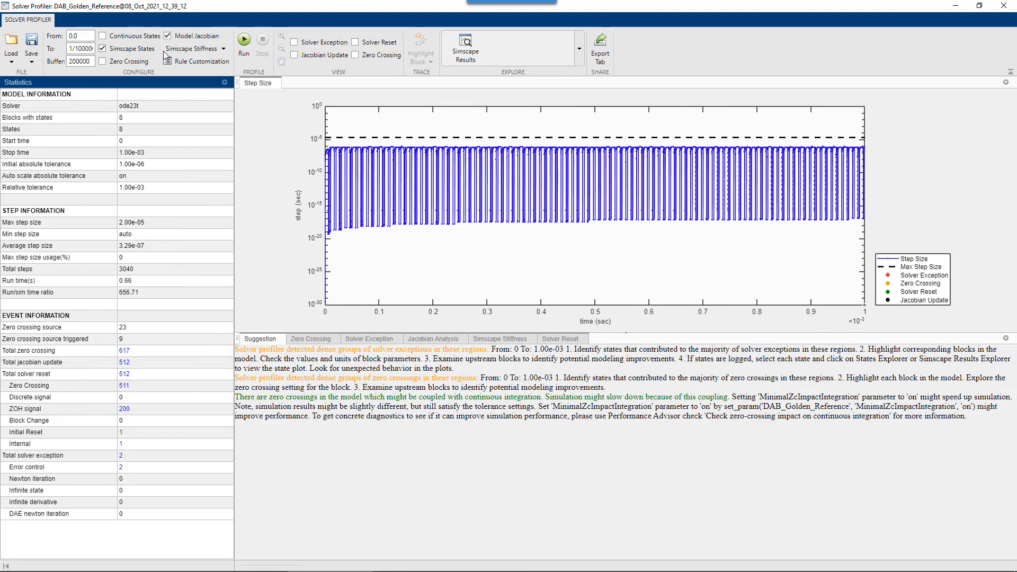
click(281, 36)
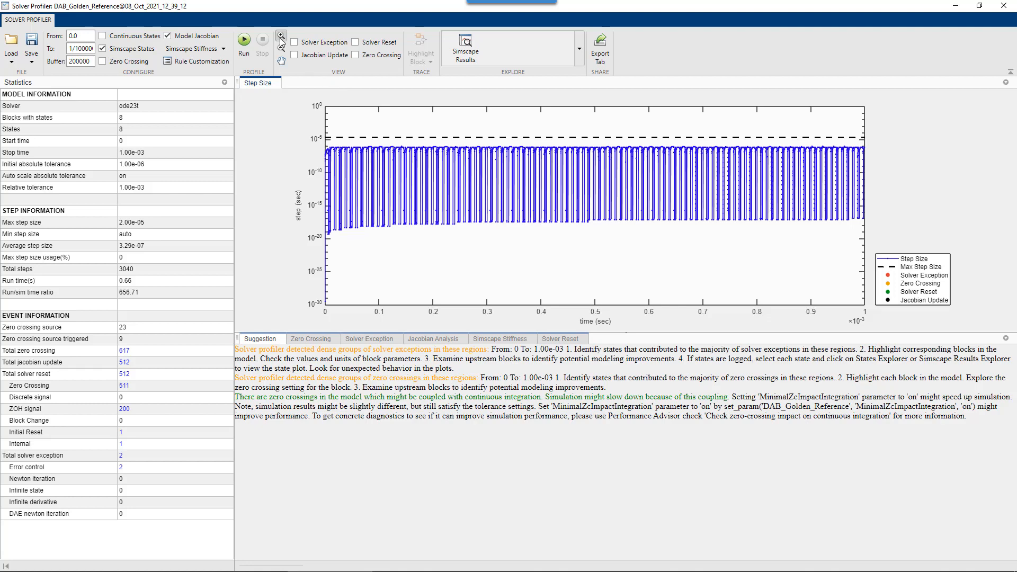
drag(451, 244, 448, 239)
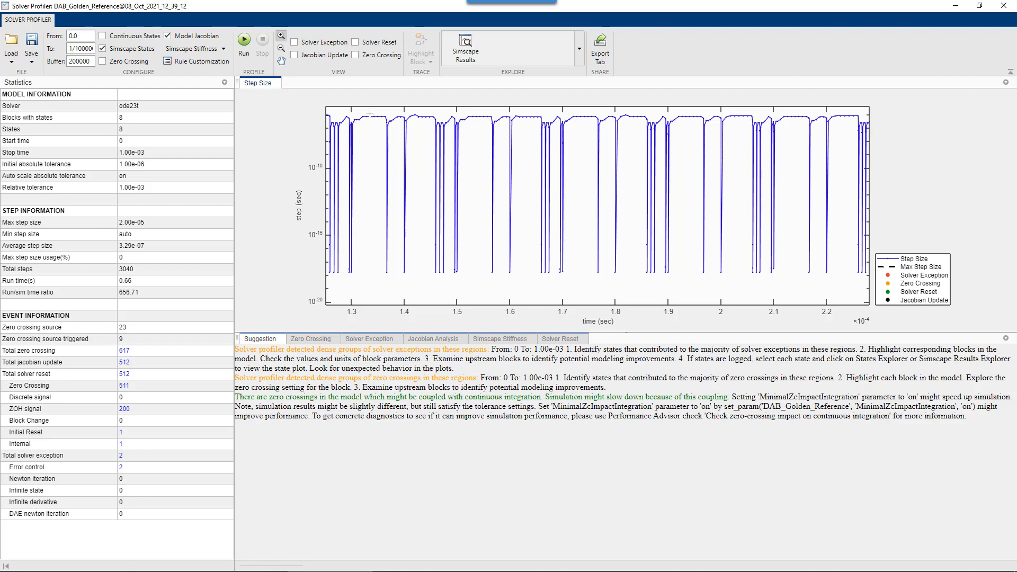
drag(369, 113, 421, 285)
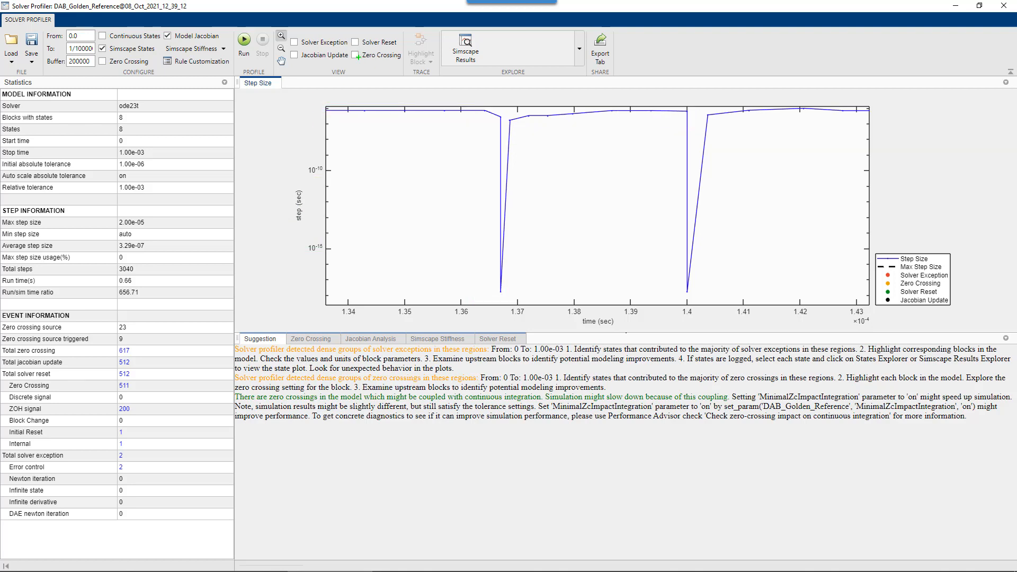
- Zoom the step size plot back out to compare the repeated step size drops over several switching periods
click(400, 160)
click(402, 160)
click(403, 159)
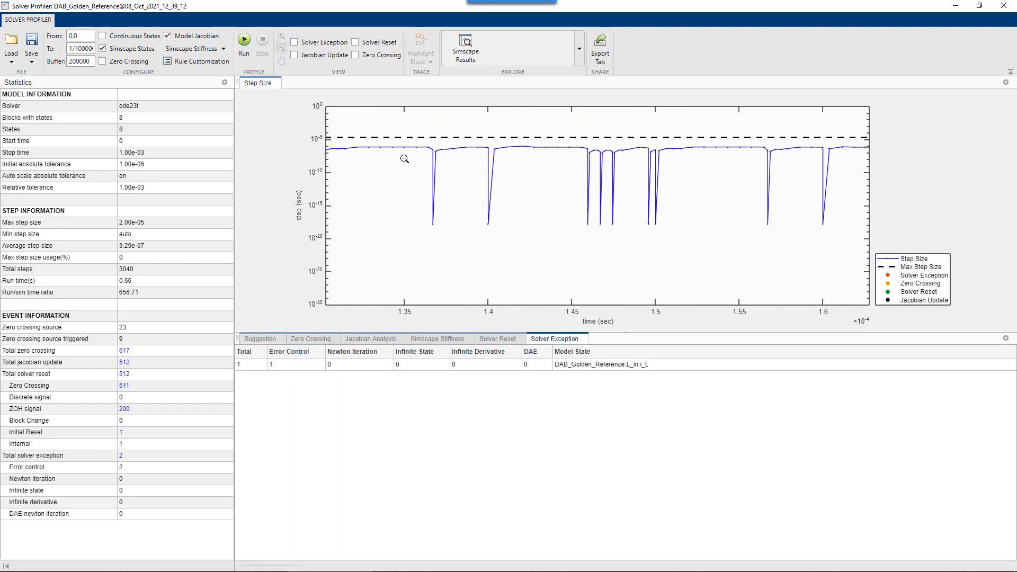
click(405, 159)
click(405, 167)
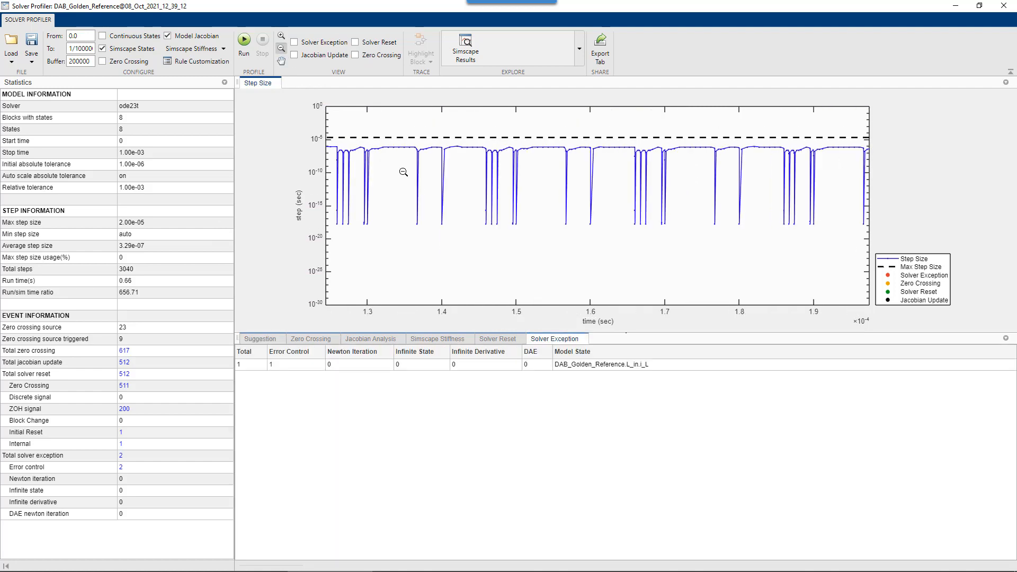
drag(410, 152, 450, 239)
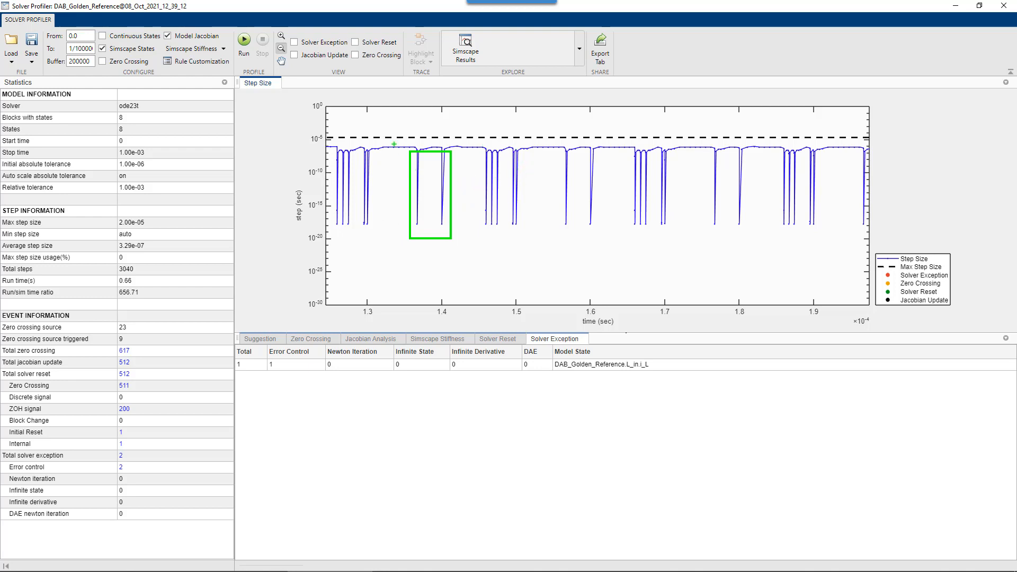
key(Escape)
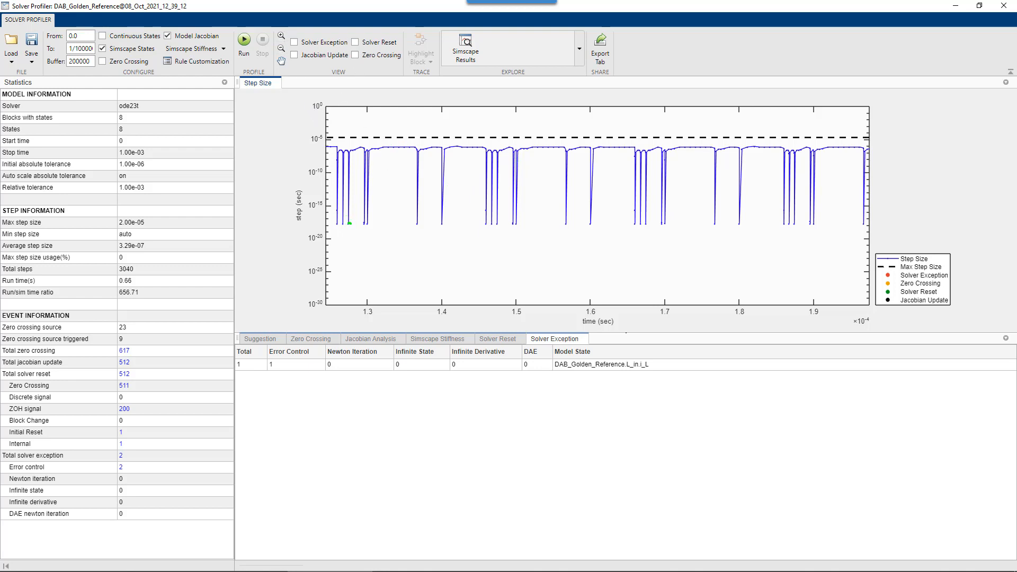
drag(352, 224, 359, 149)
- Close the Solver Profiler and return to the dual active bridge circuit
click(1004, 5)
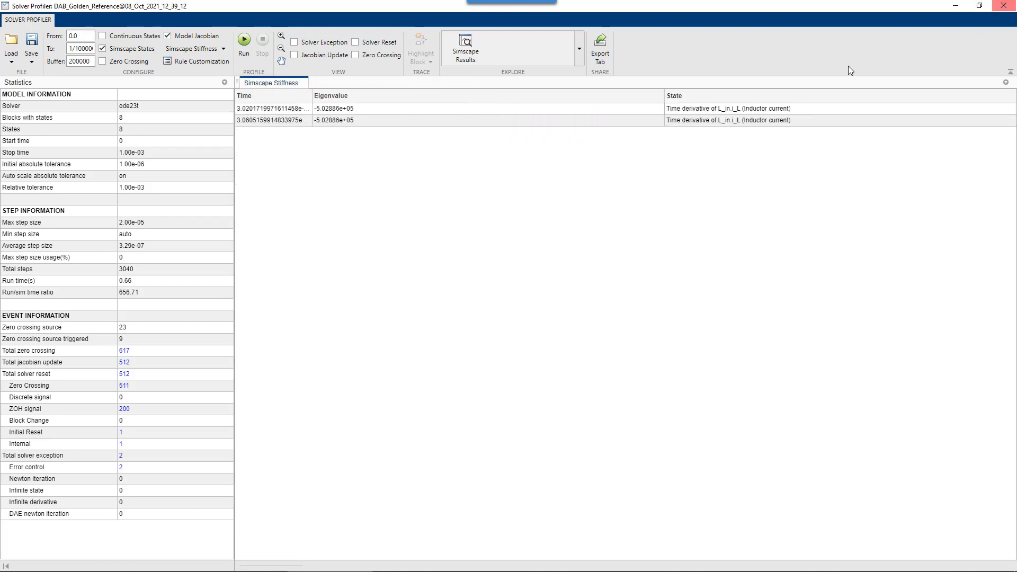
drag(649, 208, 651, 234)
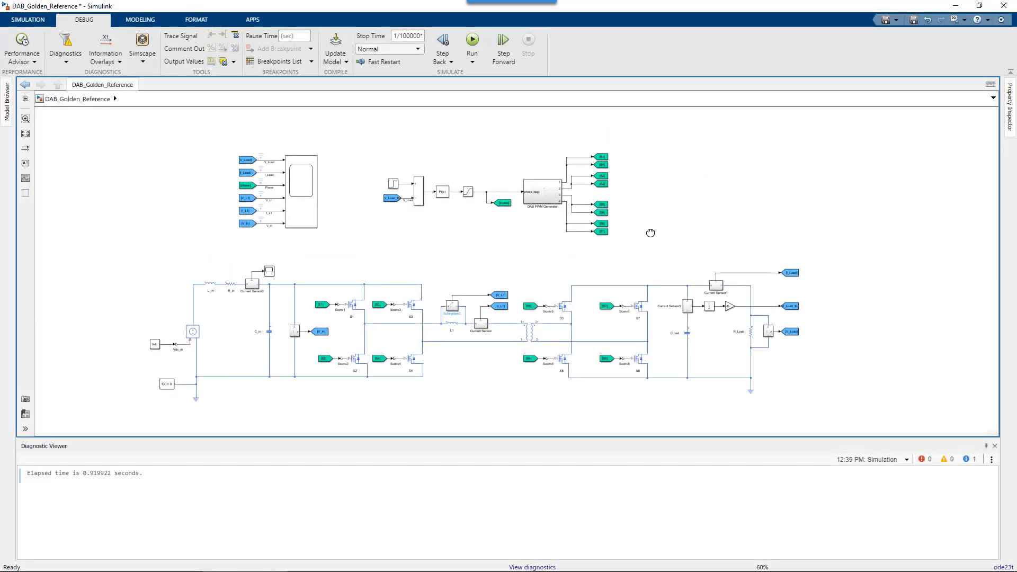